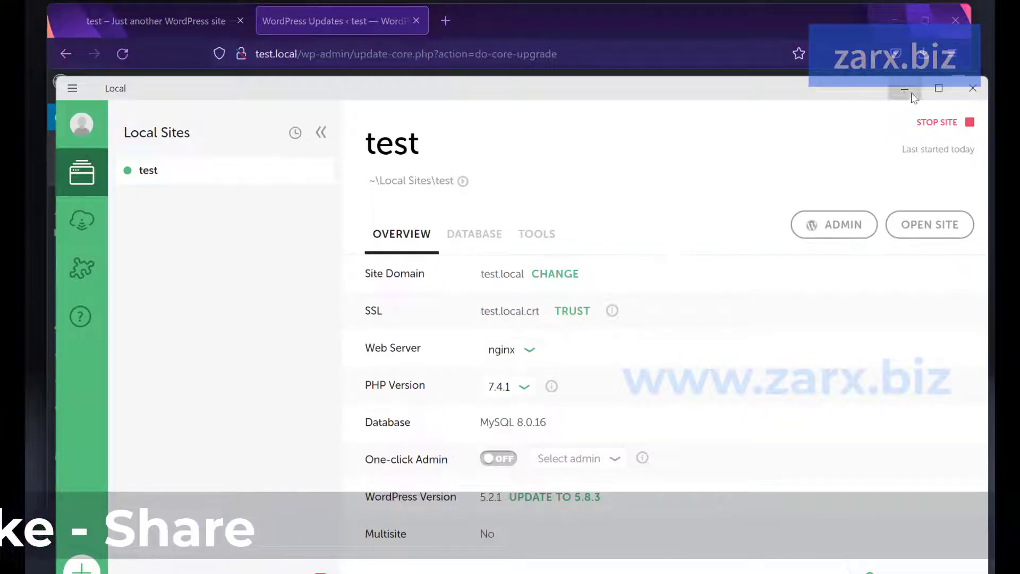
Step: Look through the Database and Tools sections of the test site in Local and return to its overview
click(475, 235)
click(533, 235)
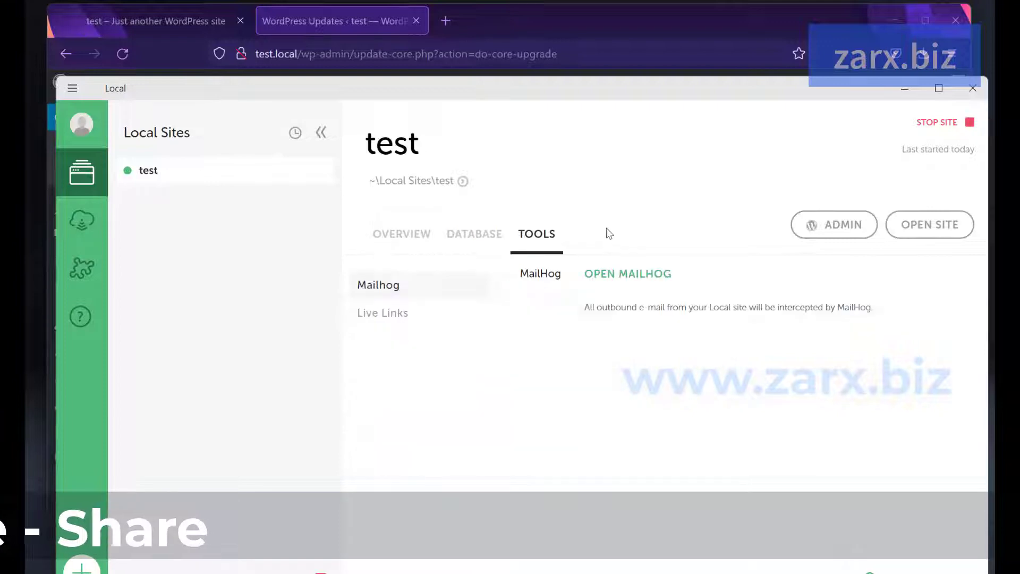
click(416, 238)
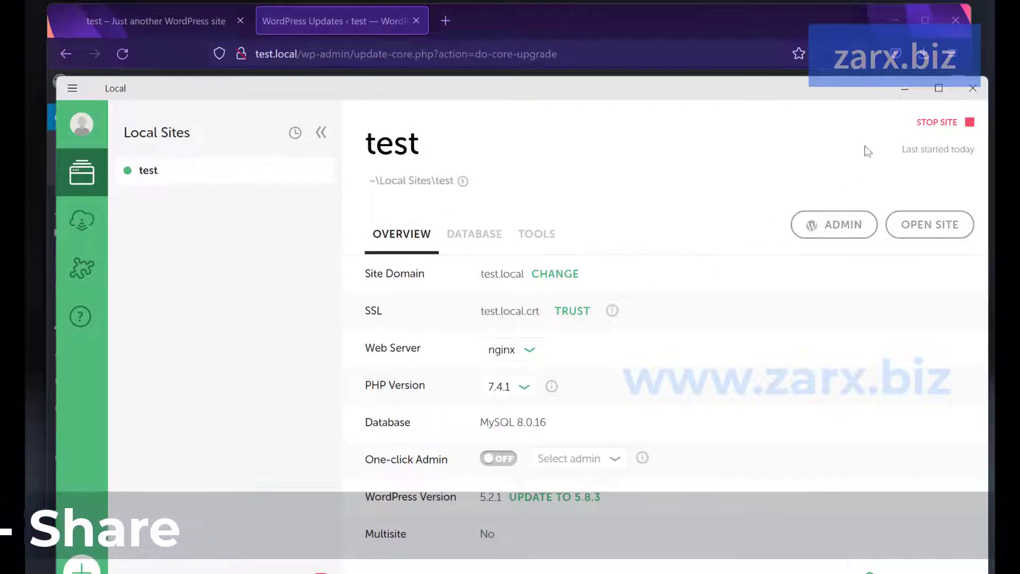
Step: Switch to the WordPress admin in Firefox, close the site's front-page tab and make the browser window taller
click(905, 88)
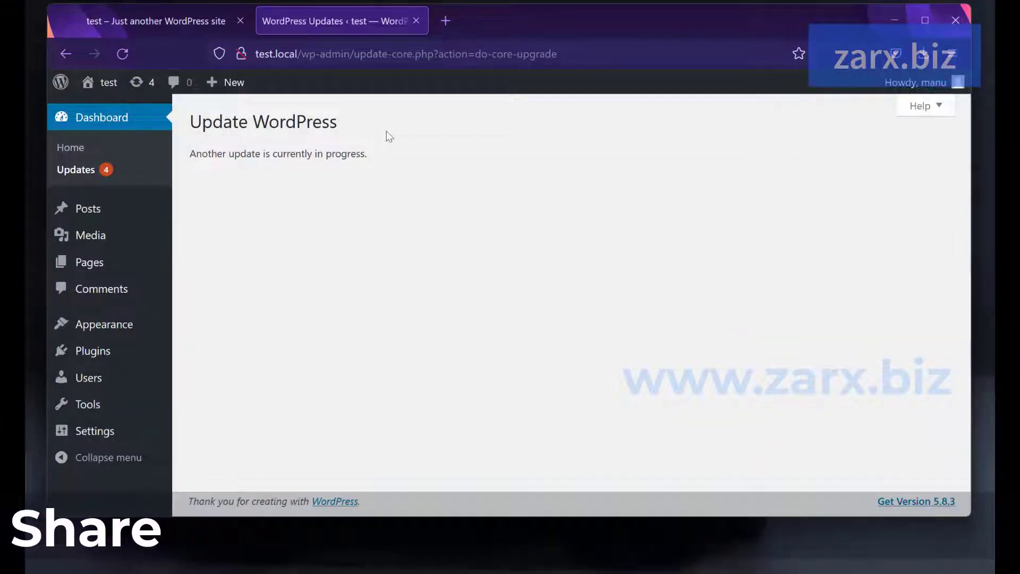
click(240, 20)
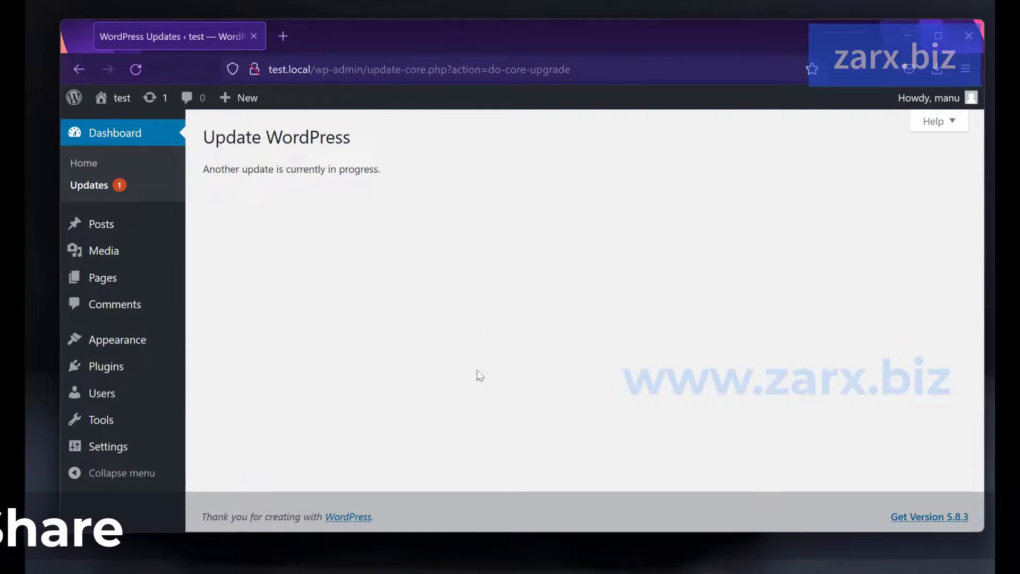
drag(506, 538, 502, 568)
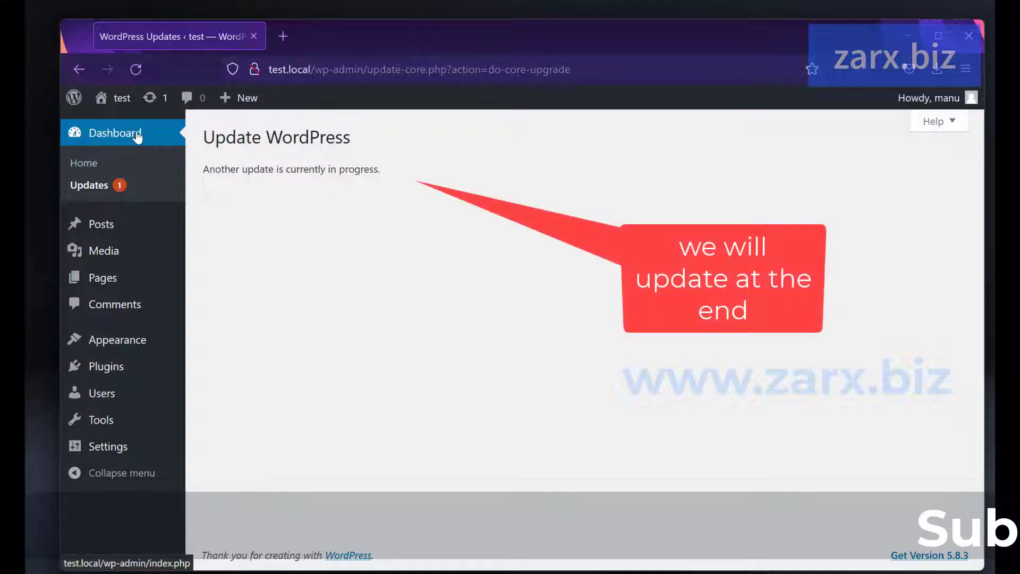
Step: Review the site's list of all posts, its post categories and its post tags
mouse_move(126, 235)
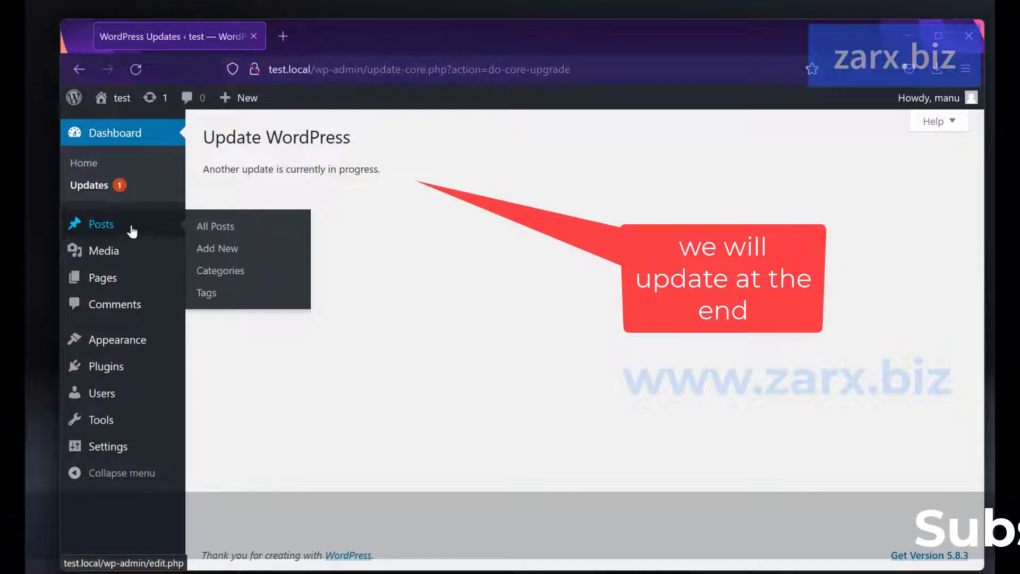
click(230, 234)
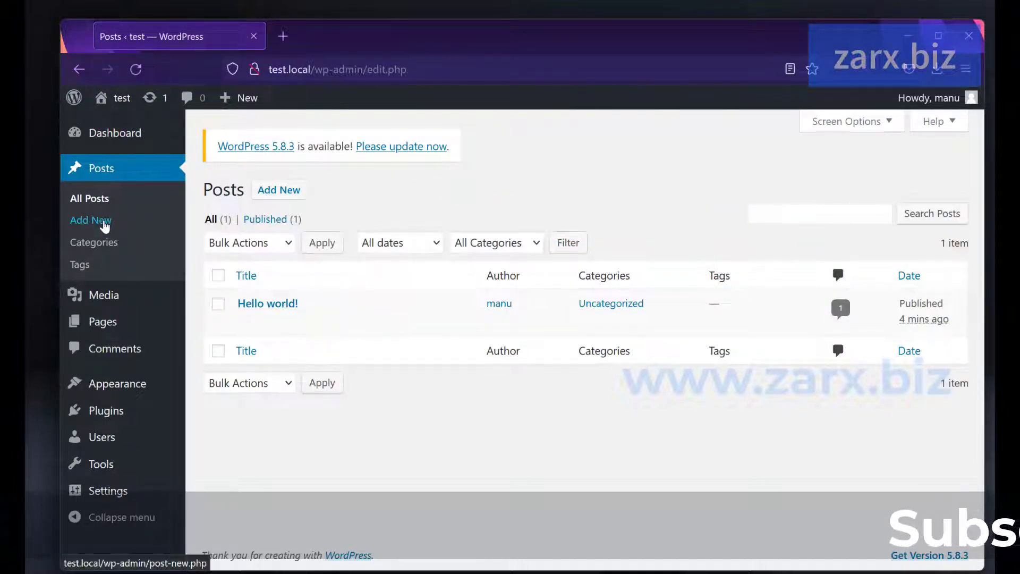
drag(101, 221, 272, 199)
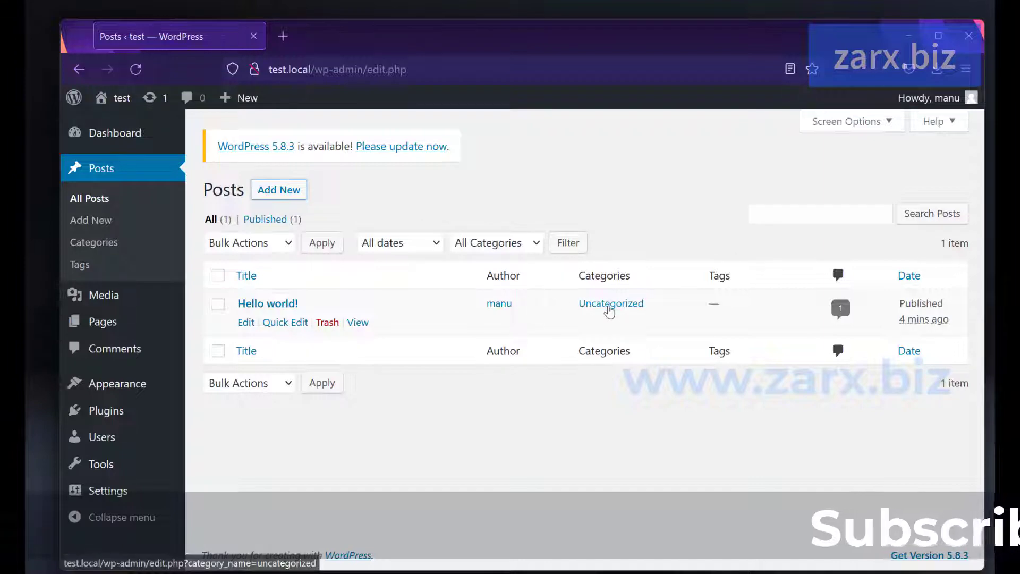
click(107, 246)
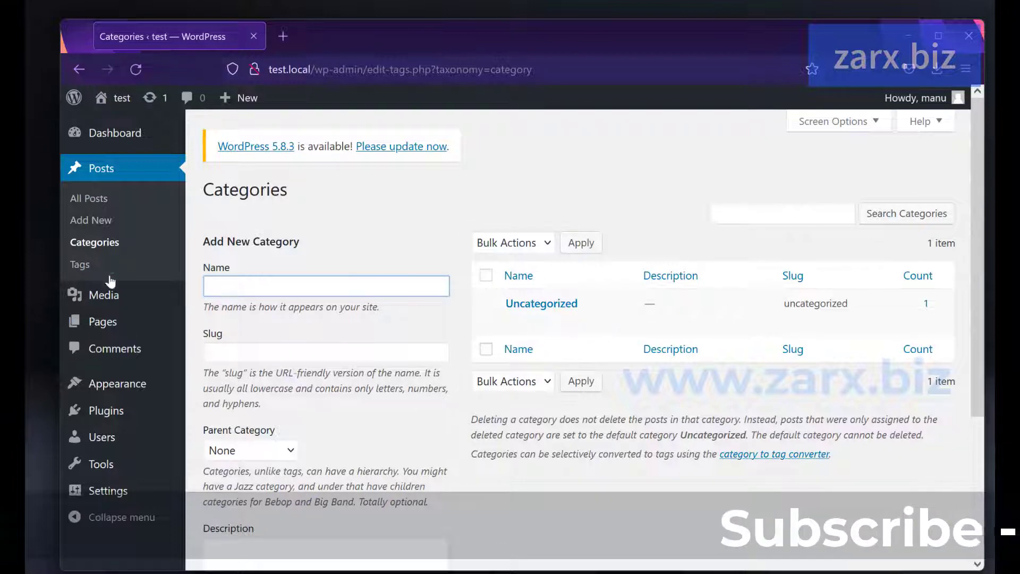
click(80, 264)
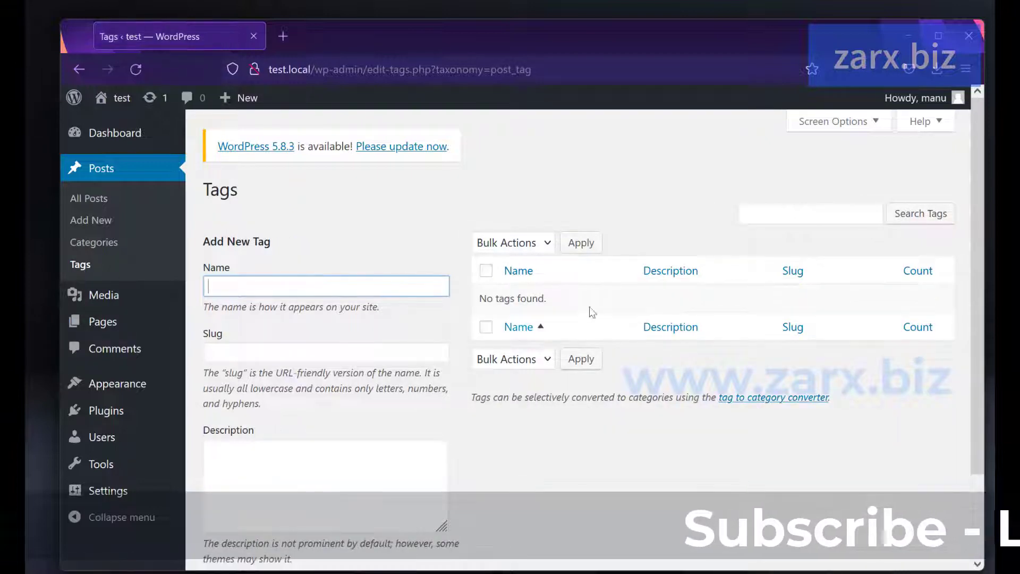
Step: View the media library, the list of pages and the comments of the site
click(147, 300)
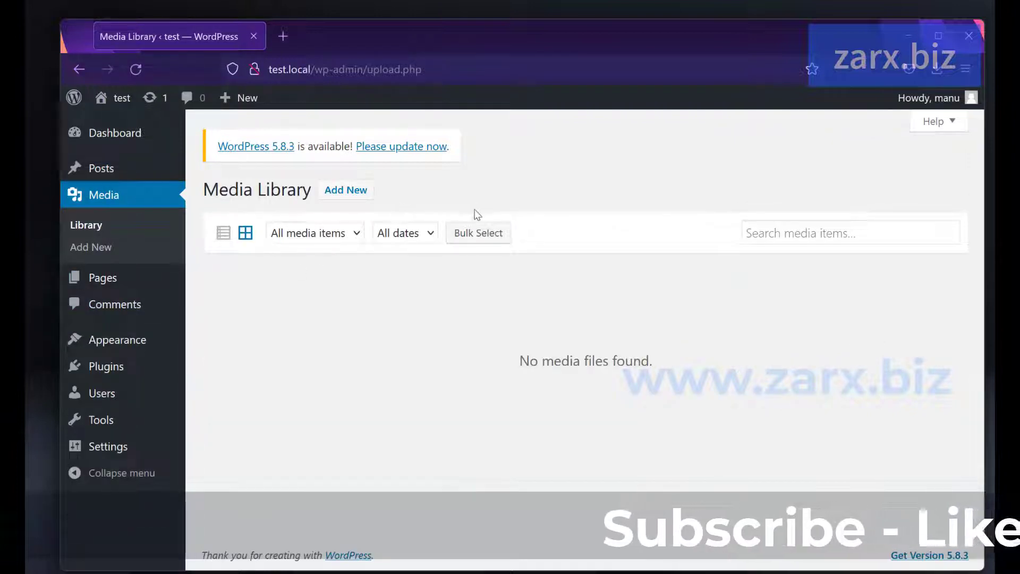
click(121, 282)
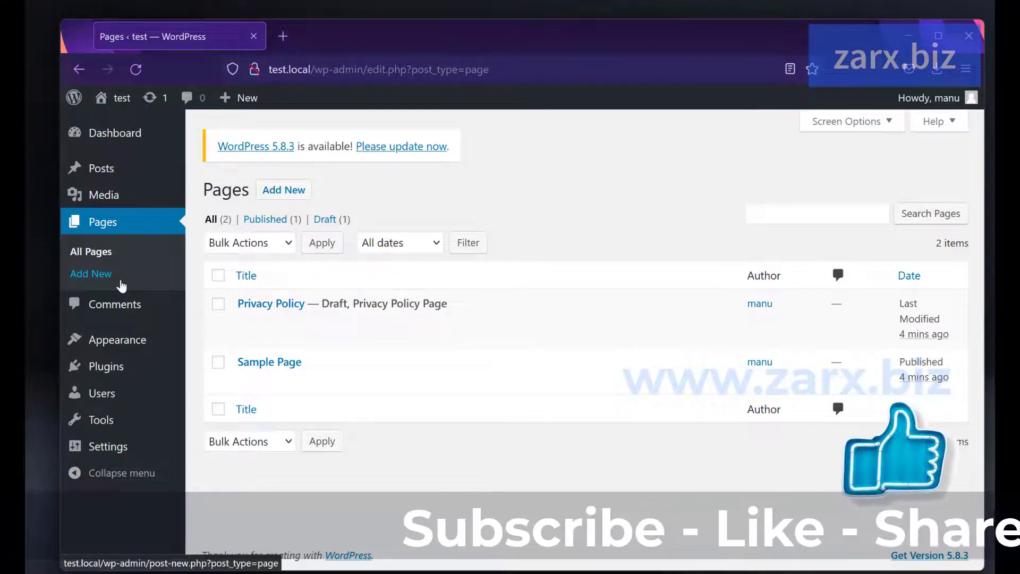
click(130, 305)
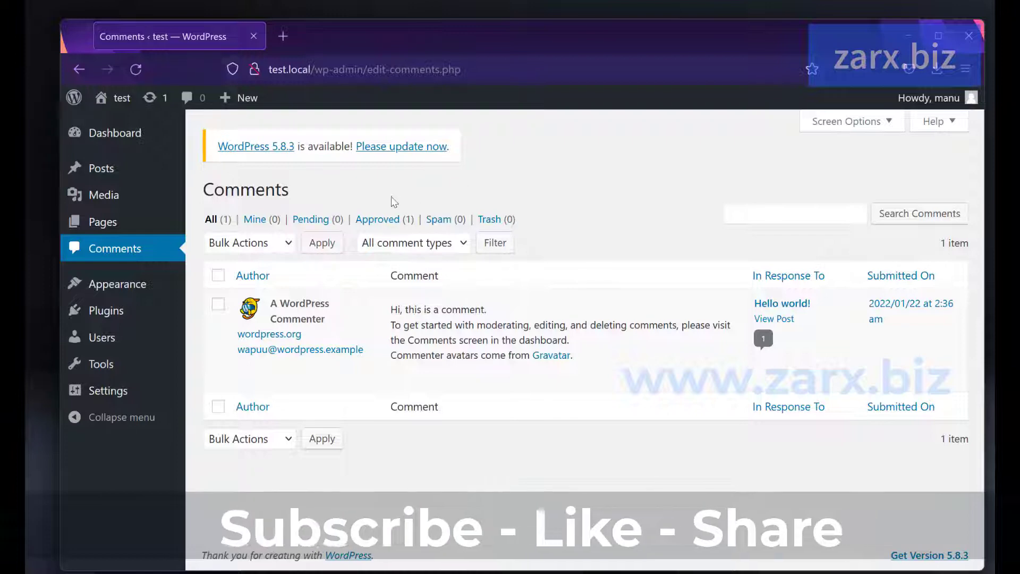
Step: View the installed themes and browse the featured themes available to add
mouse_move(114, 290)
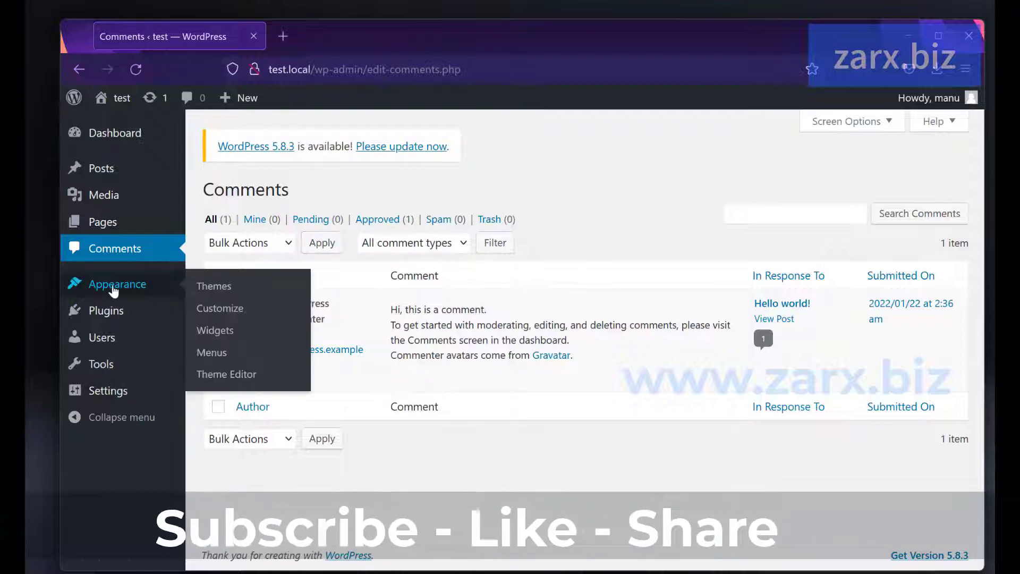
click(236, 292)
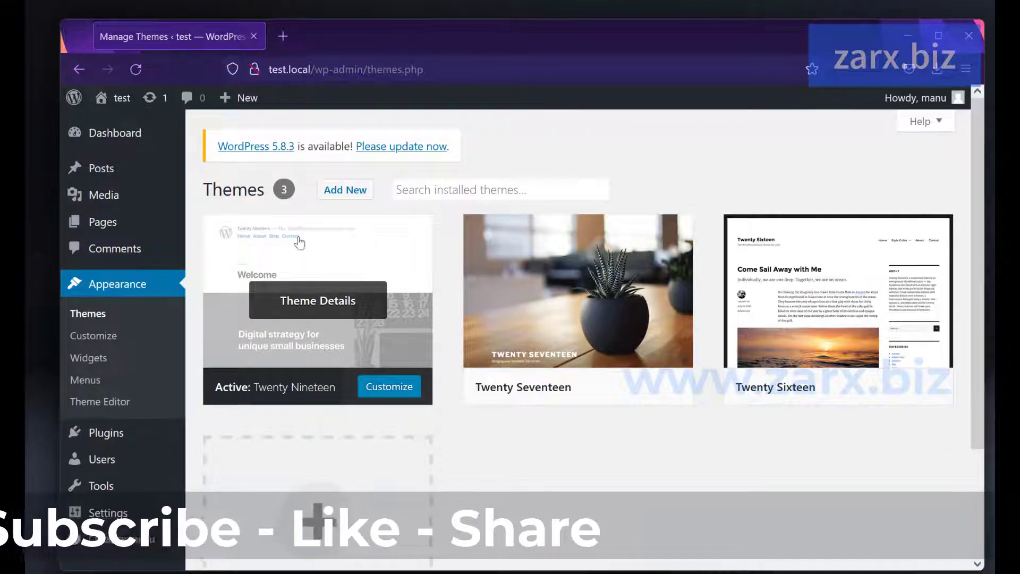
click(342, 196)
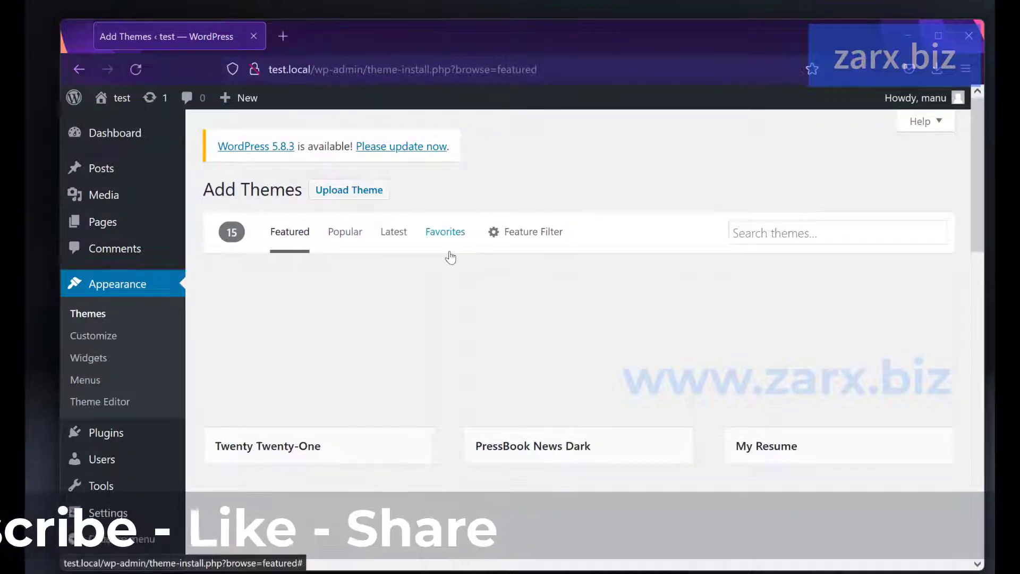
scroll(450, 256, down, 3)
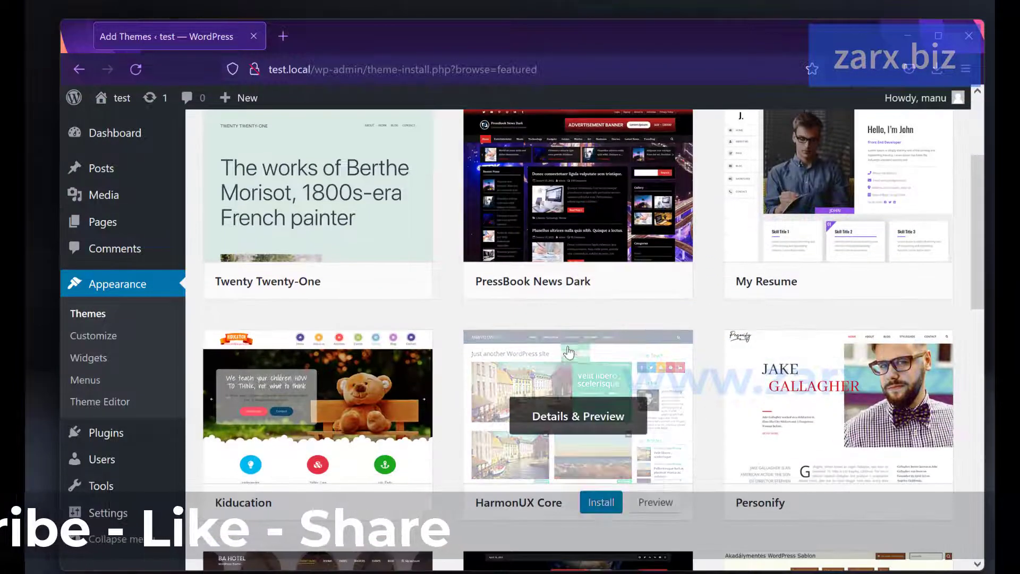
scroll(547, 393, up, 3)
Step: Browse the popular themes available to install, including Astra and Hello Elementor
click(341, 236)
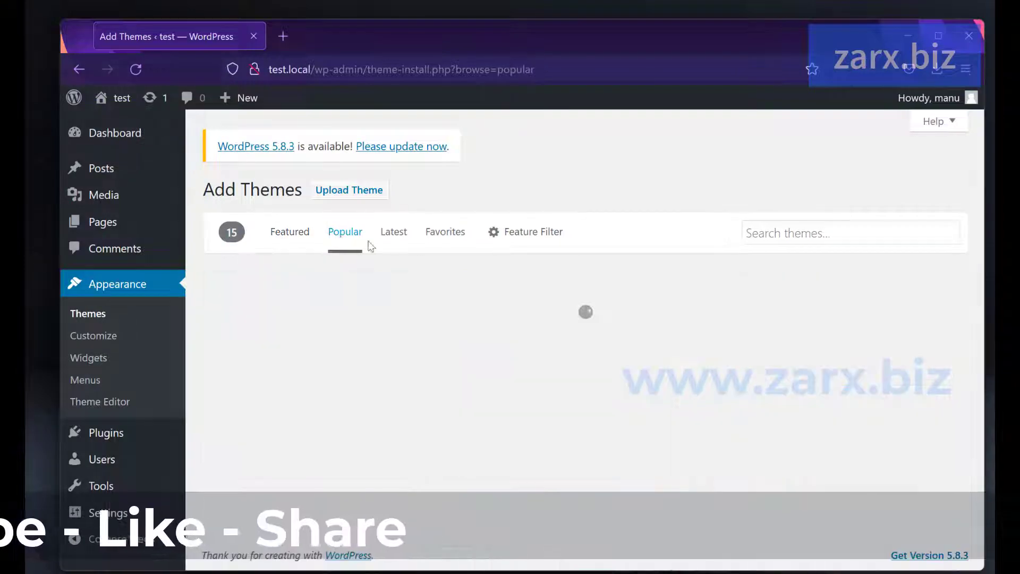
scroll(611, 353, down, 5)
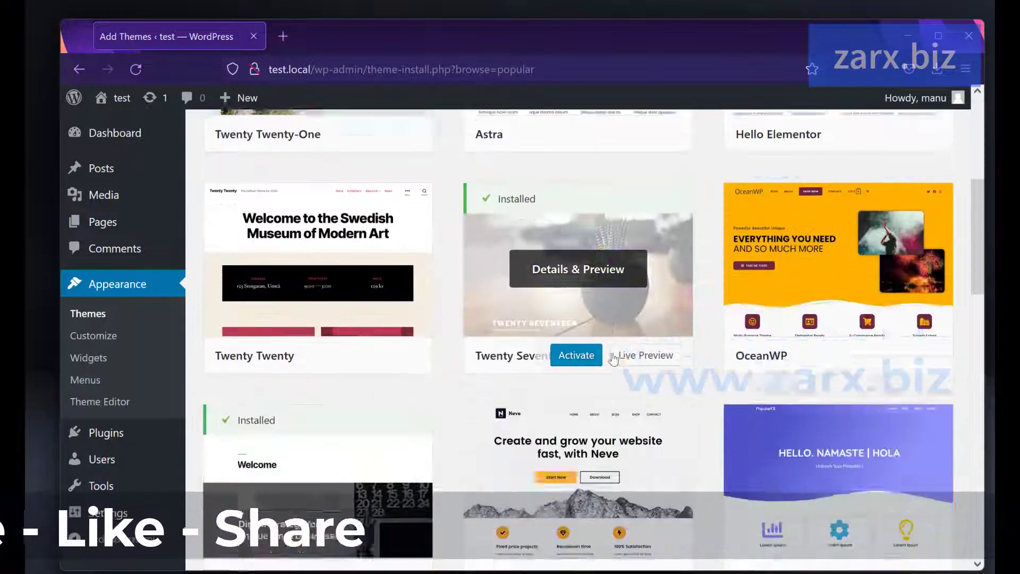
scroll(611, 353, up, 3)
scroll(610, 352, up, 3)
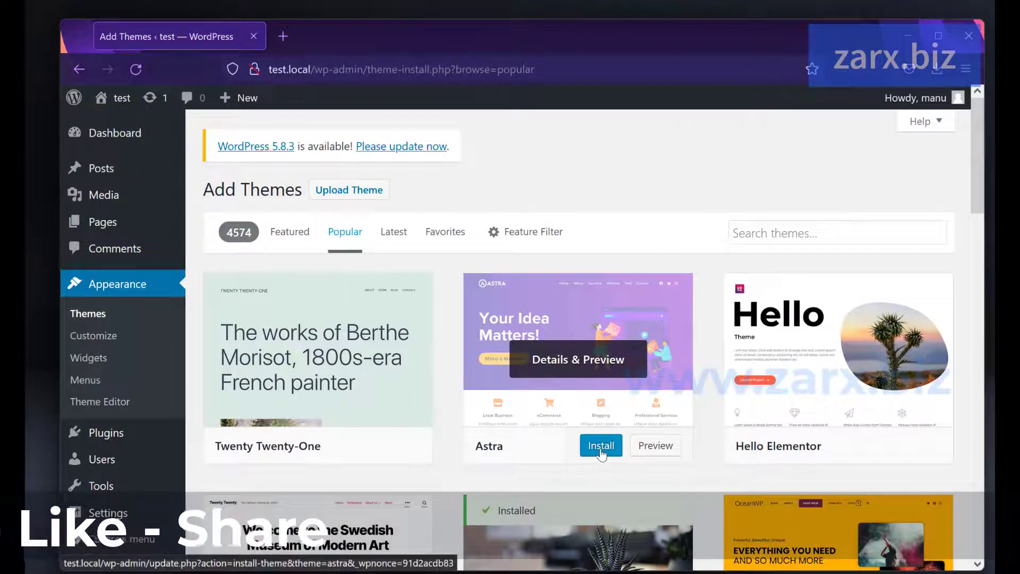
scroll(731, 387, down, 2)
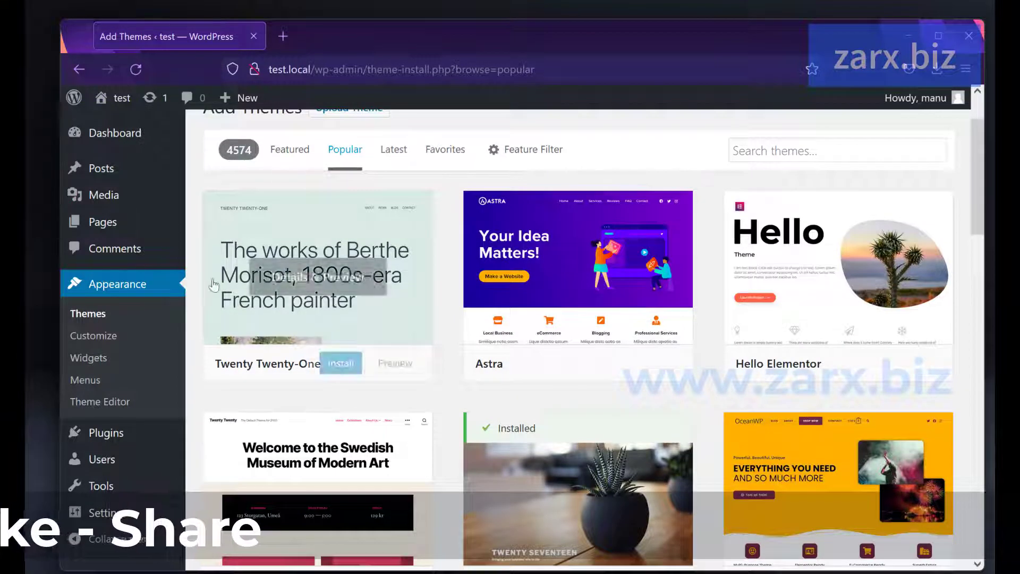
Step: Open the customizer for the active theme and examine its primary color settings
click(102, 340)
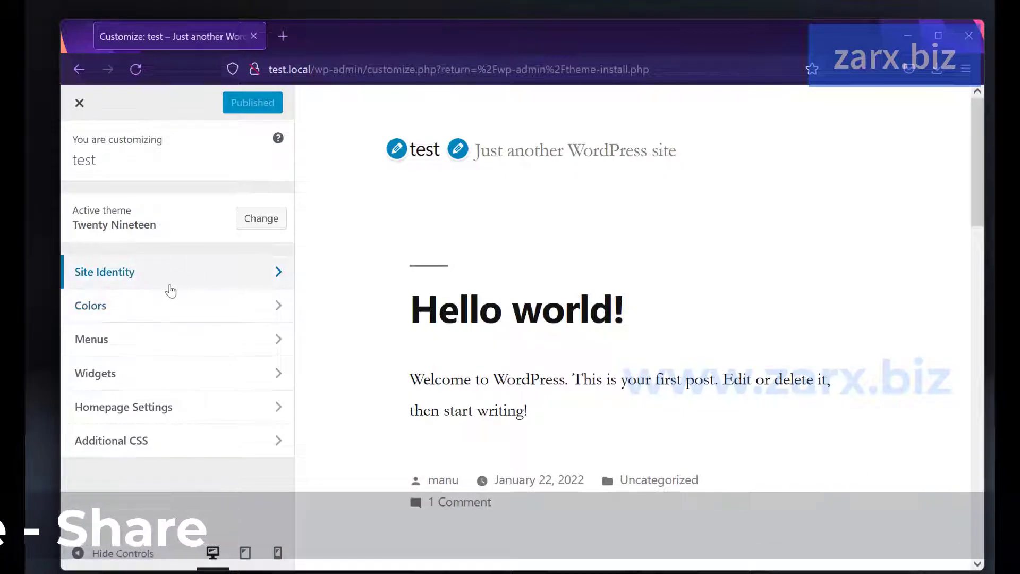
click(158, 314)
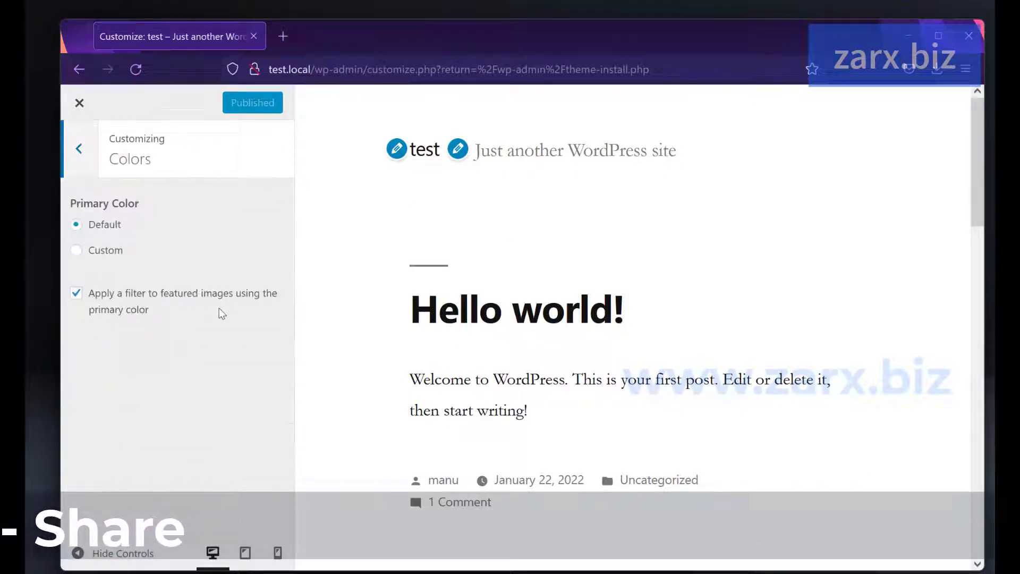
click(91, 165)
Step: Set the site title to "Test" and the tagline to "Wordpress Theme", publish the changes and close the customizer
click(196, 278)
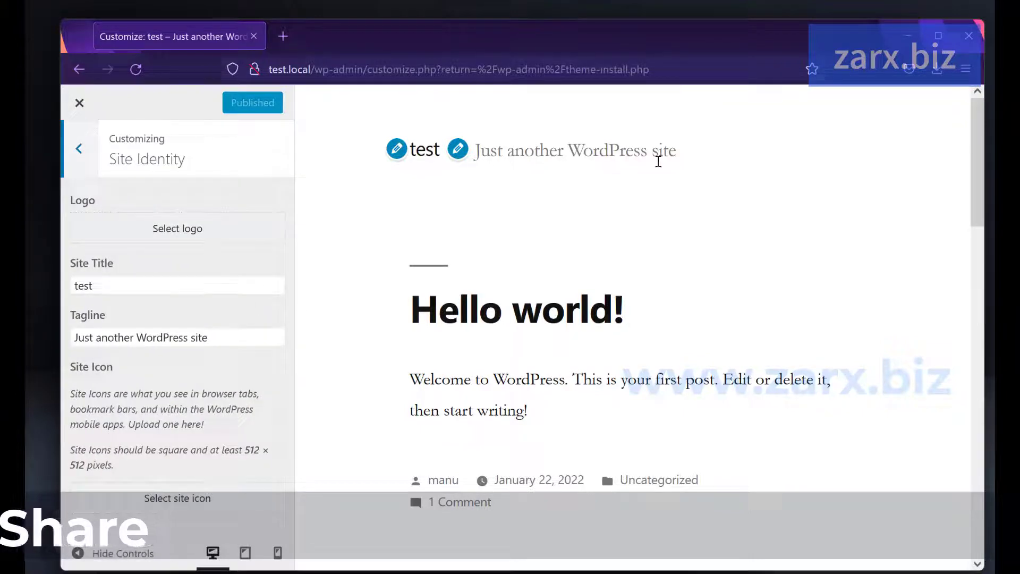
double_click(74, 285)
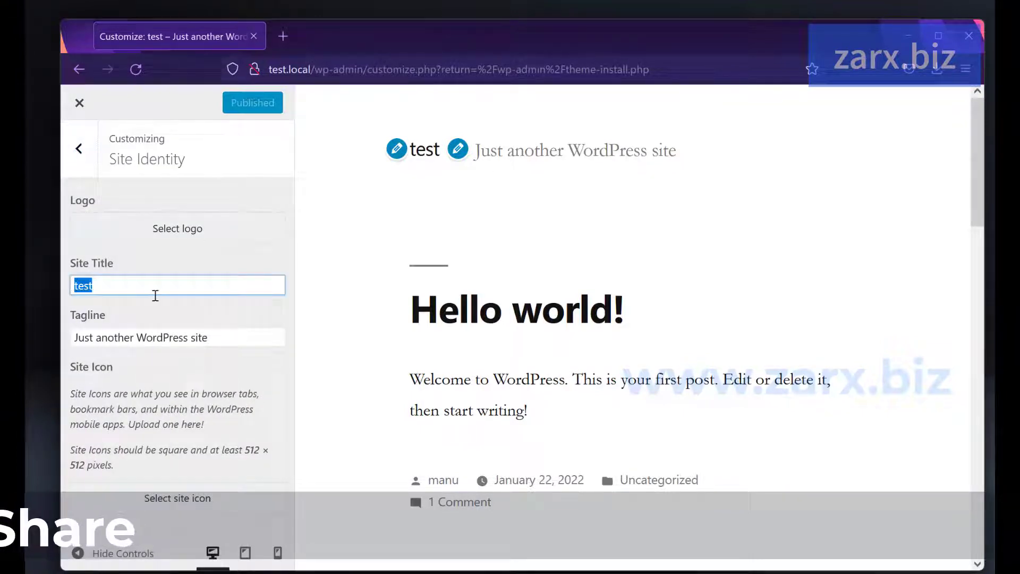
text(Test)
key(Tab)
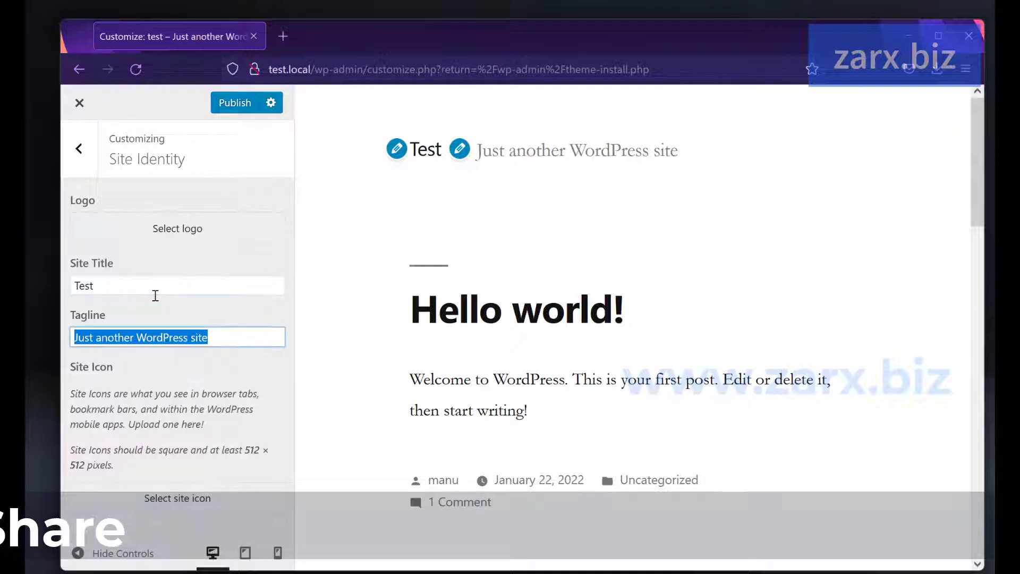
key(BackSpace)
text(W)
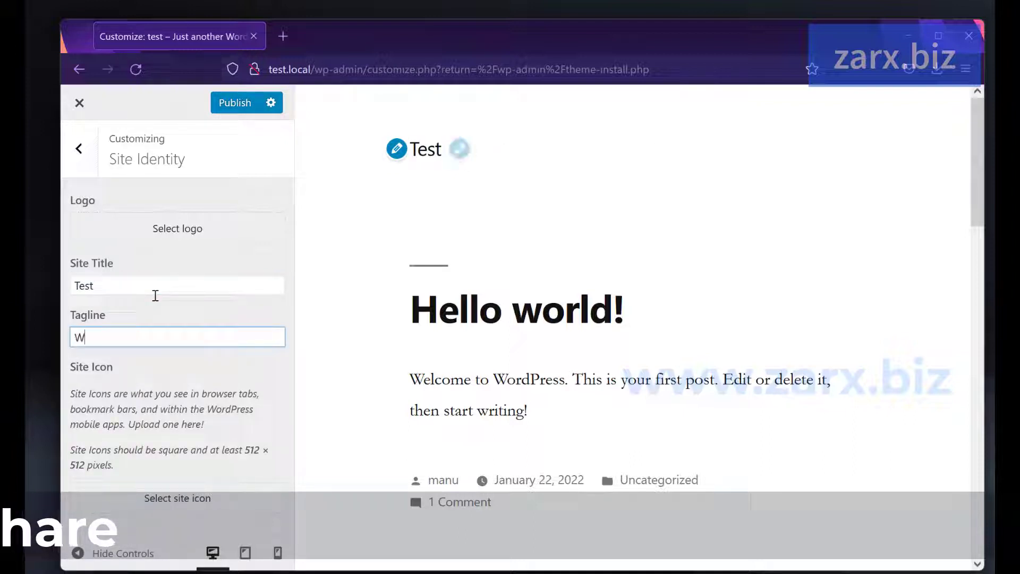
text(ordpress Theme)
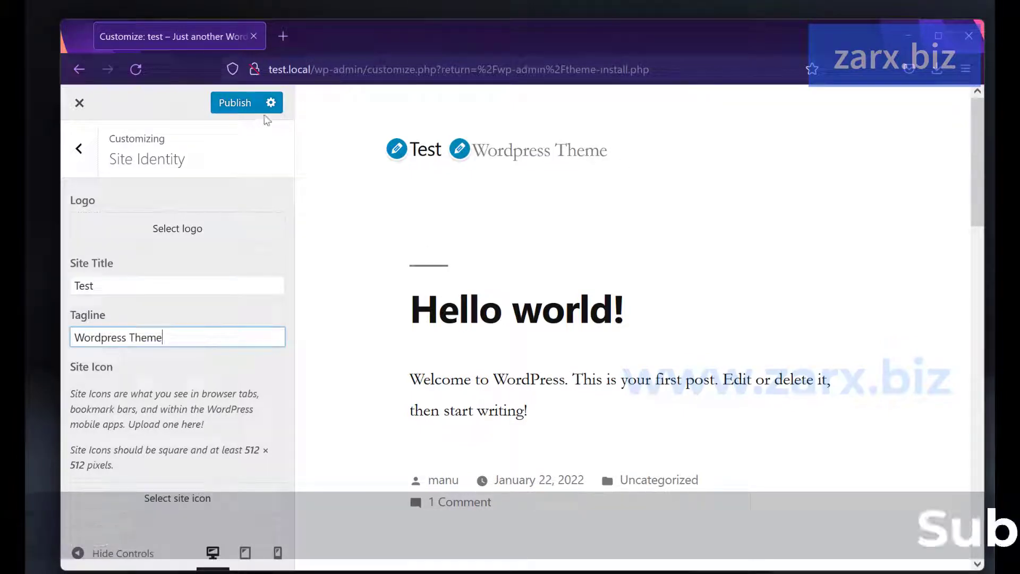
click(241, 110)
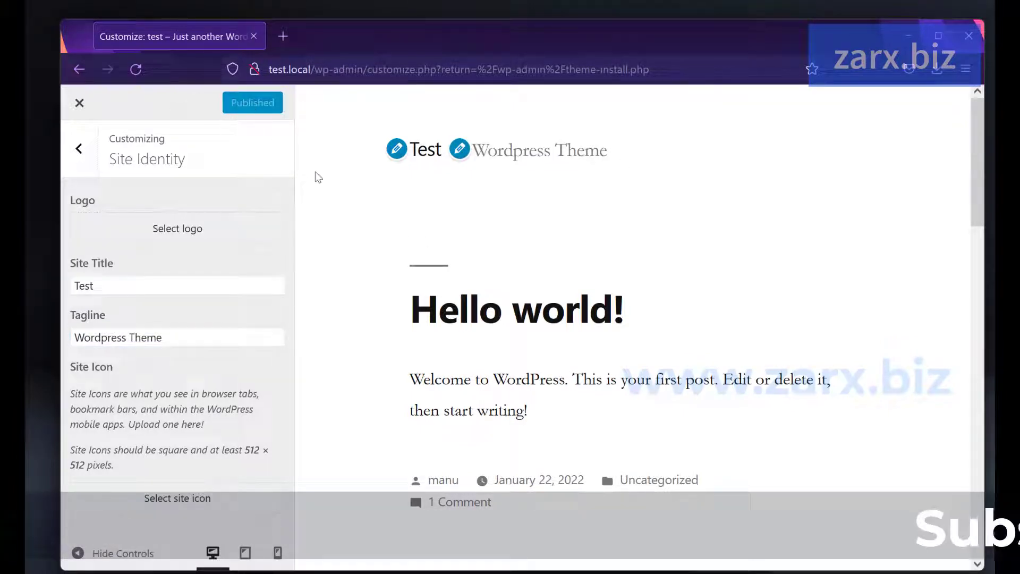
click(80, 150)
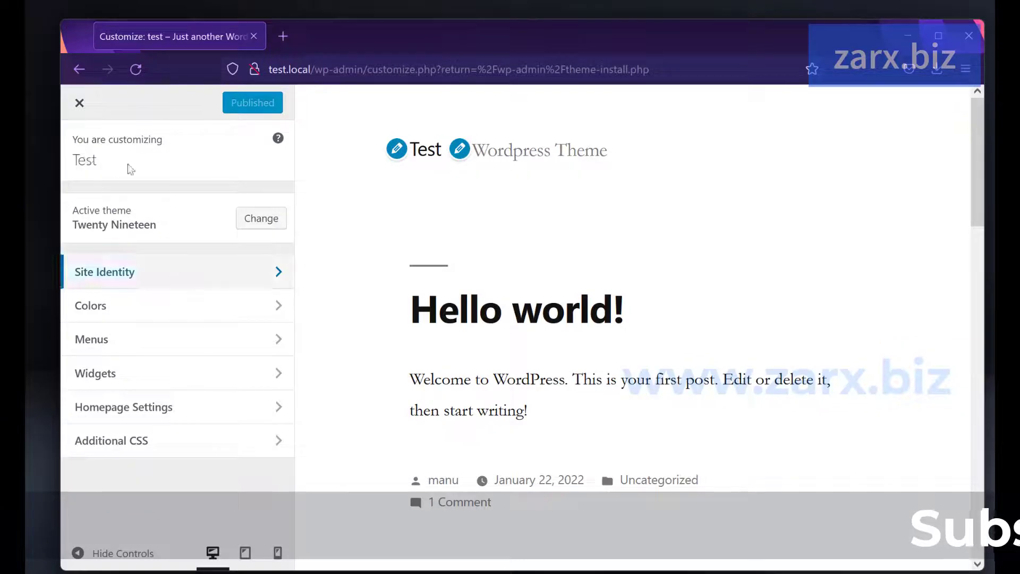
click(80, 102)
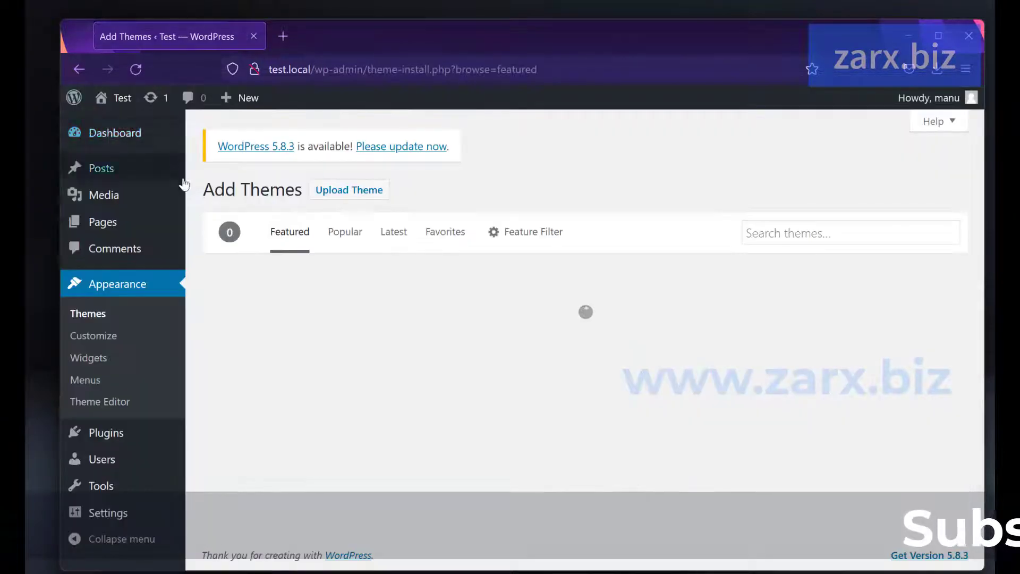
Step: Review the available and footer widgets, and examine the page for creating navigation menus
click(76, 362)
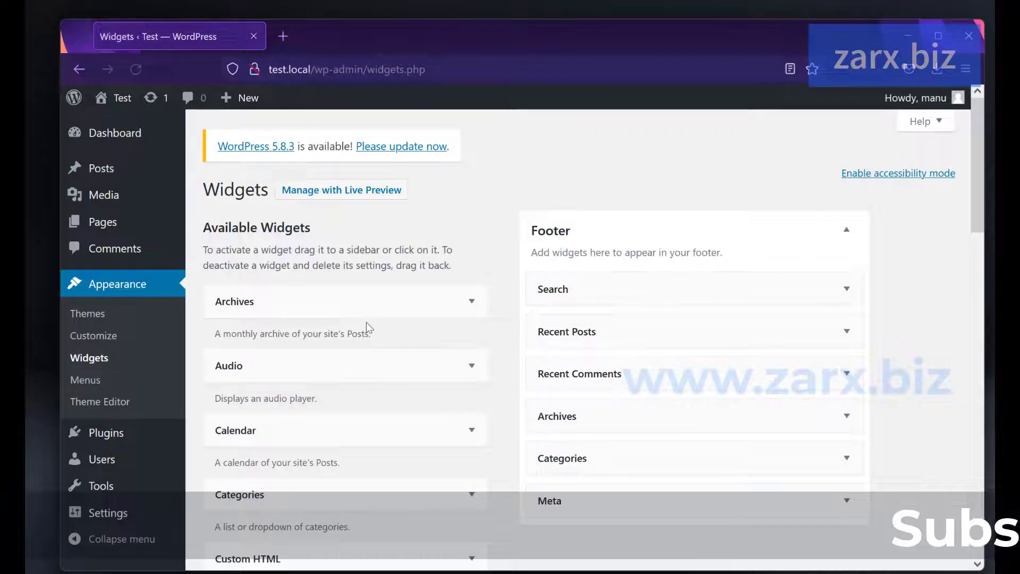
scroll(495, 291, down, 3)
scroll(496, 292, up, 5)
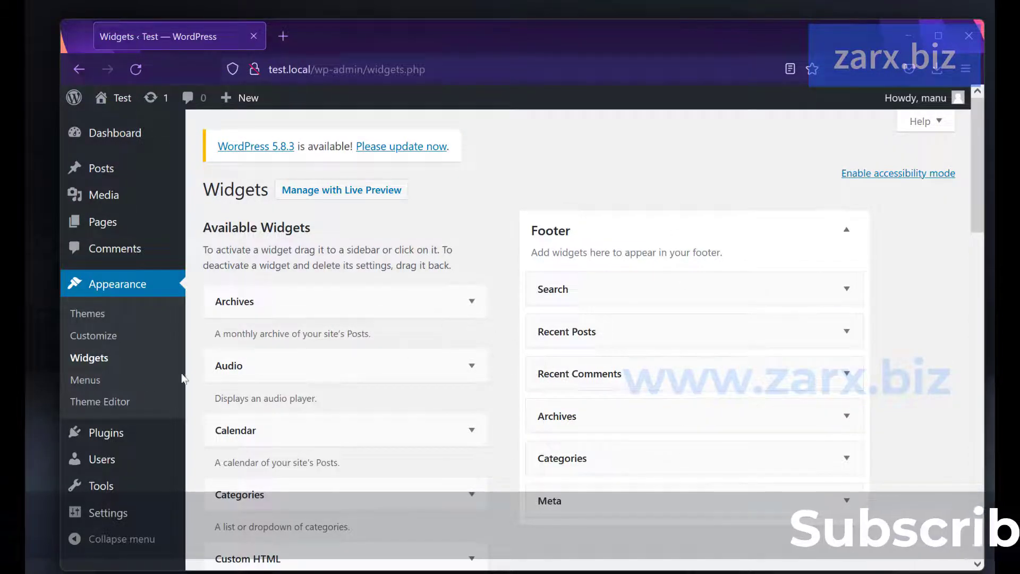
click(101, 380)
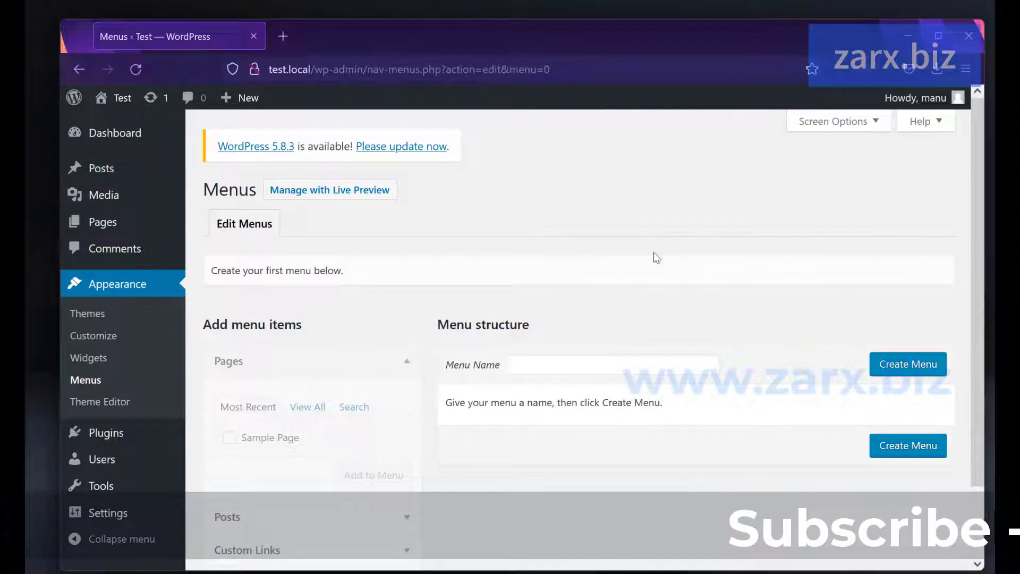
scroll(613, 352, down, 3)
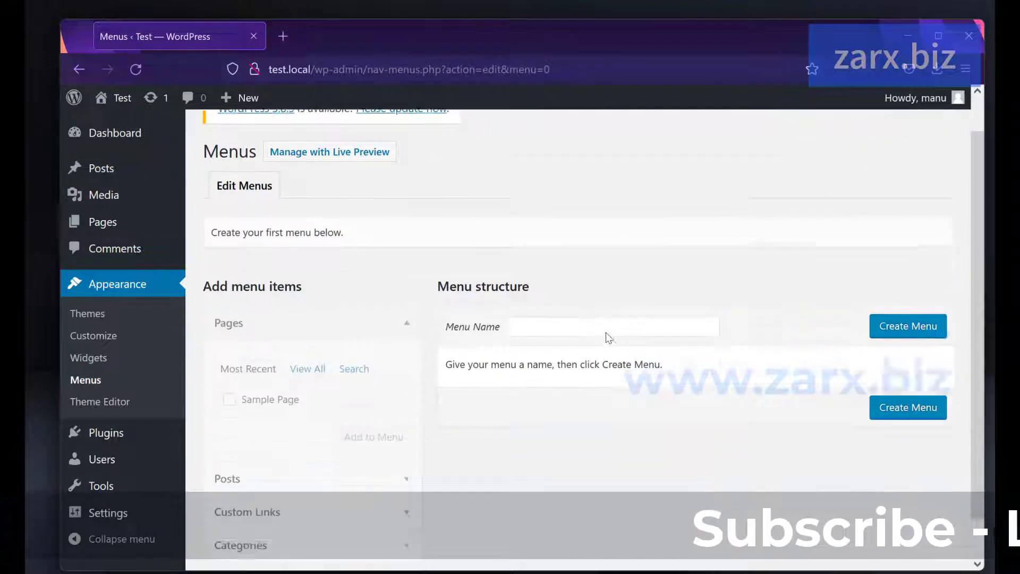
Step: Check the installed plugins, then browse the featured plugins available to add, including Classic Editor's rating and active installations
mouse_move(125, 433)
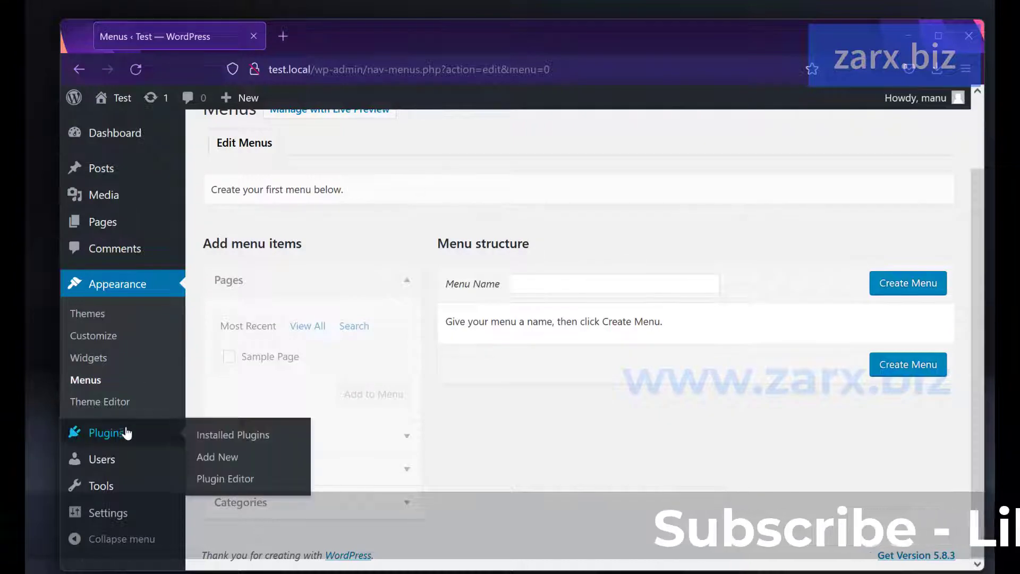
click(207, 443)
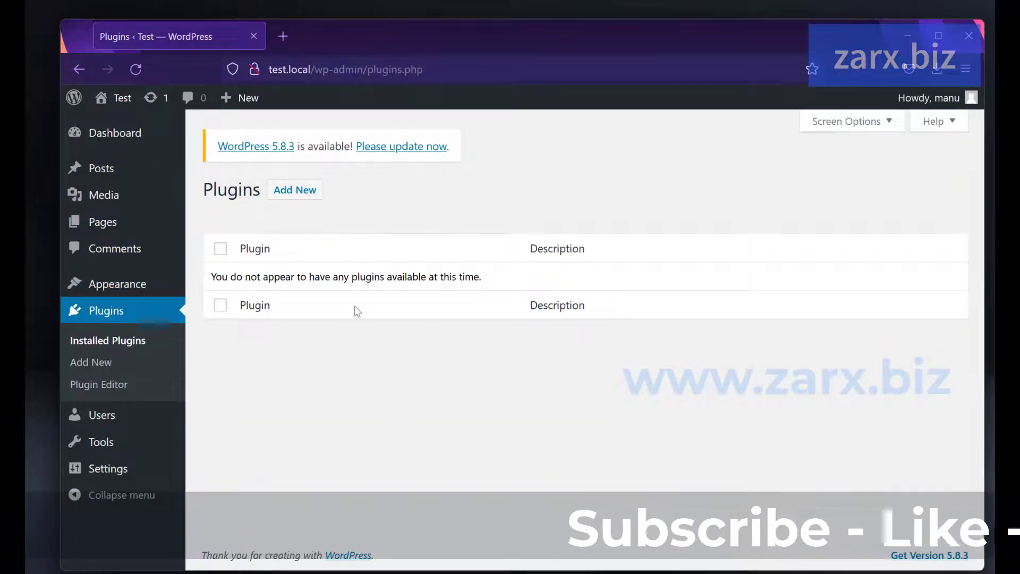
click(287, 196)
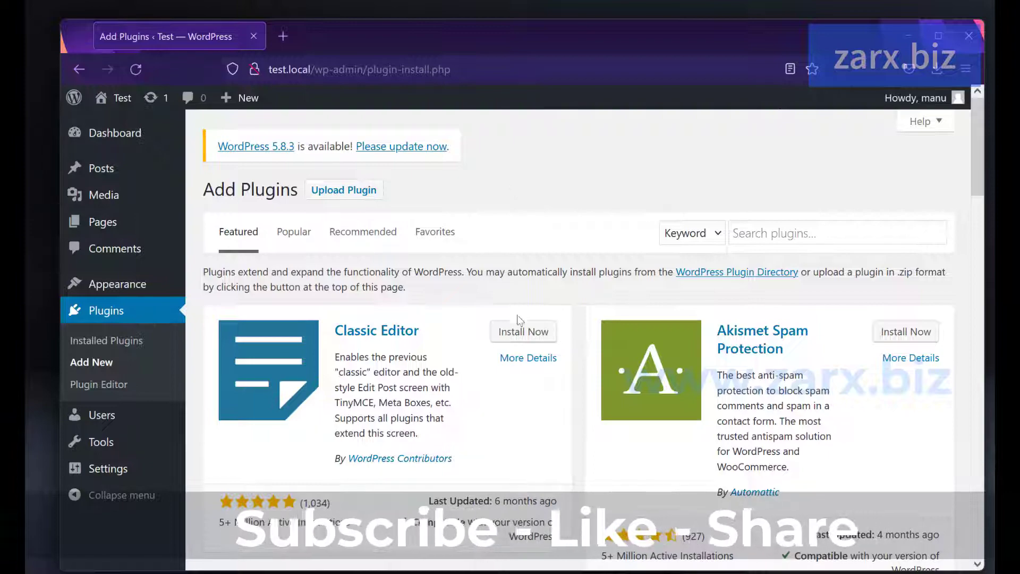
scroll(520, 318, down, 5)
scroll(518, 315, up, 3)
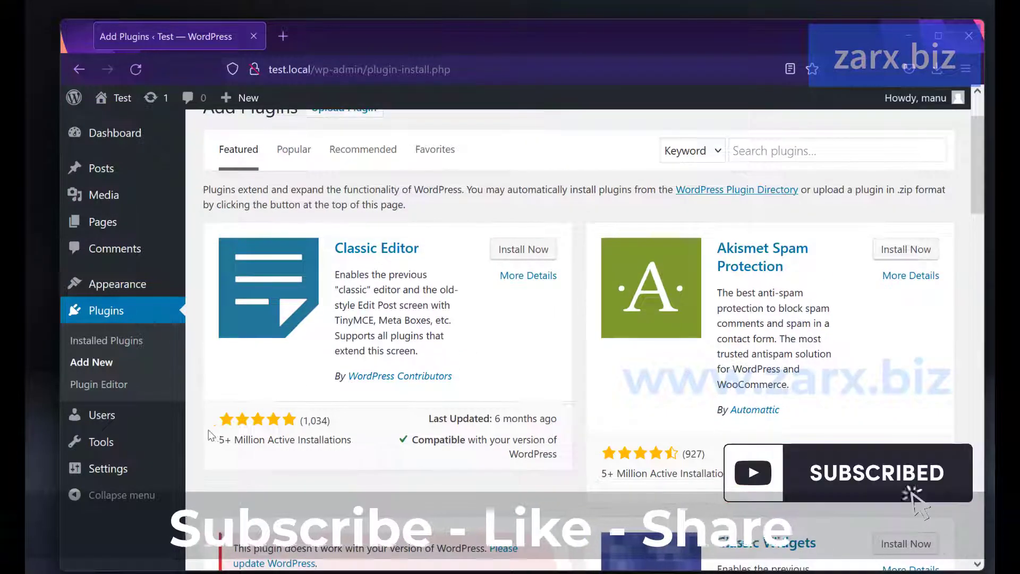
drag(217, 445, 355, 448)
click(411, 432)
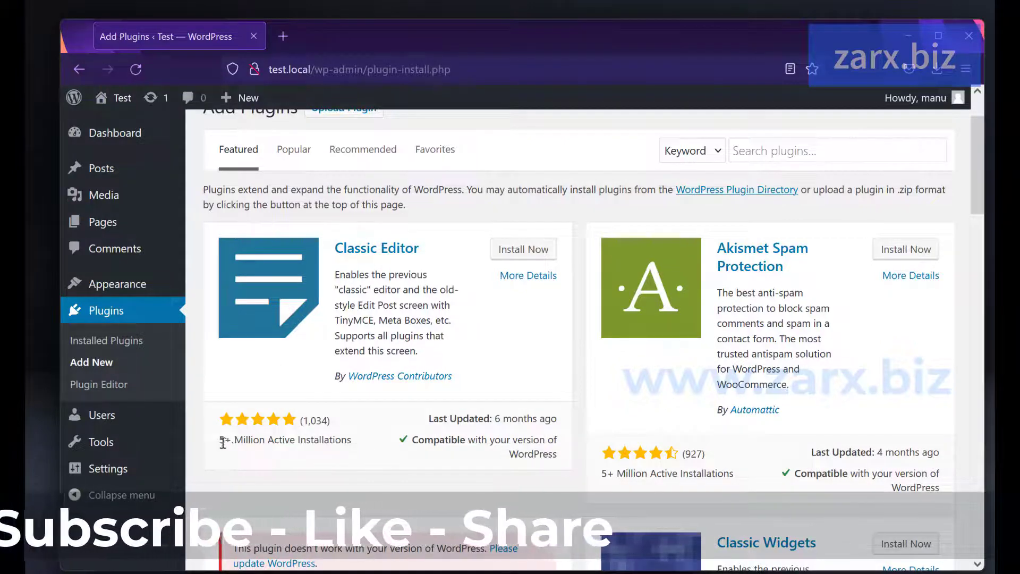
drag(223, 442, 267, 440)
scroll(402, 259, down, 3)
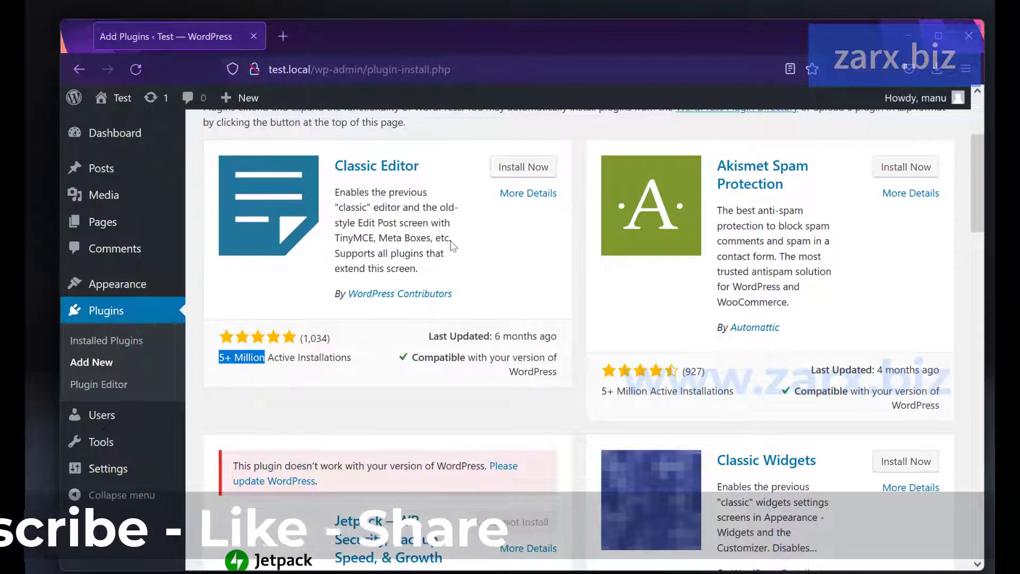
Step: View the Classic Editor plugin's details and screenshots, then close them without installing
click(522, 196)
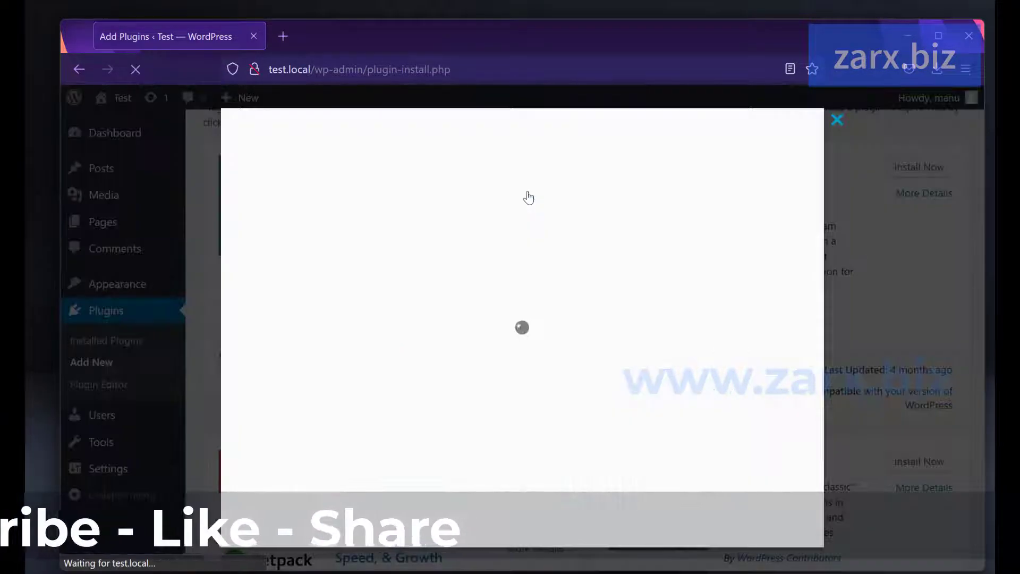
click(437, 321)
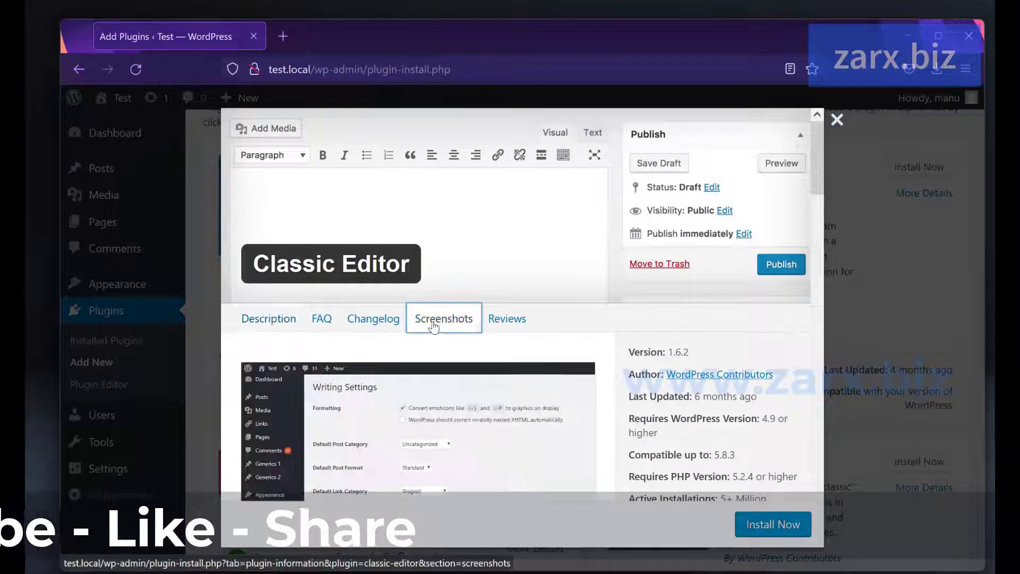
scroll(456, 353, down, 5)
scroll(456, 353, down, 5)
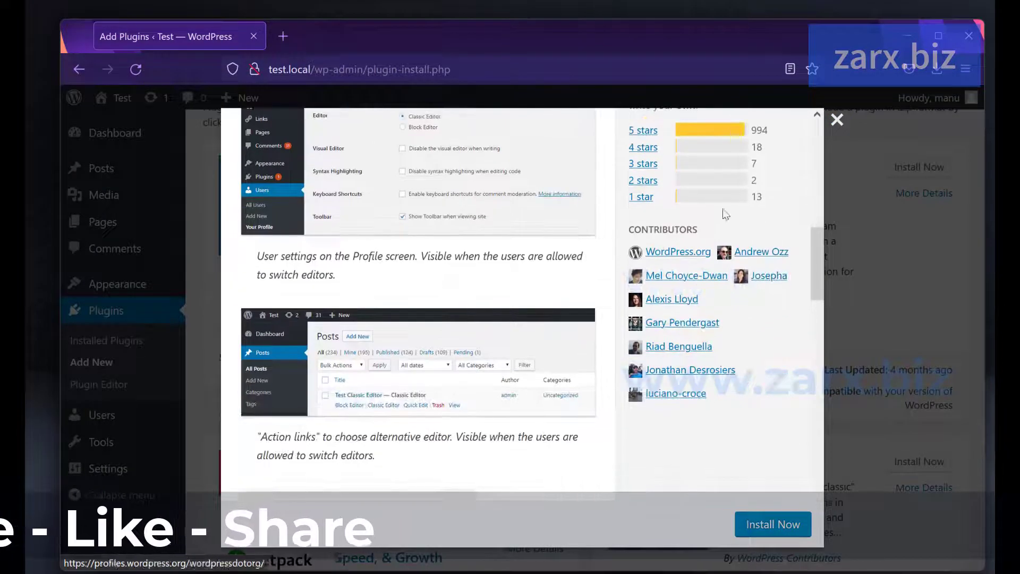
click(838, 122)
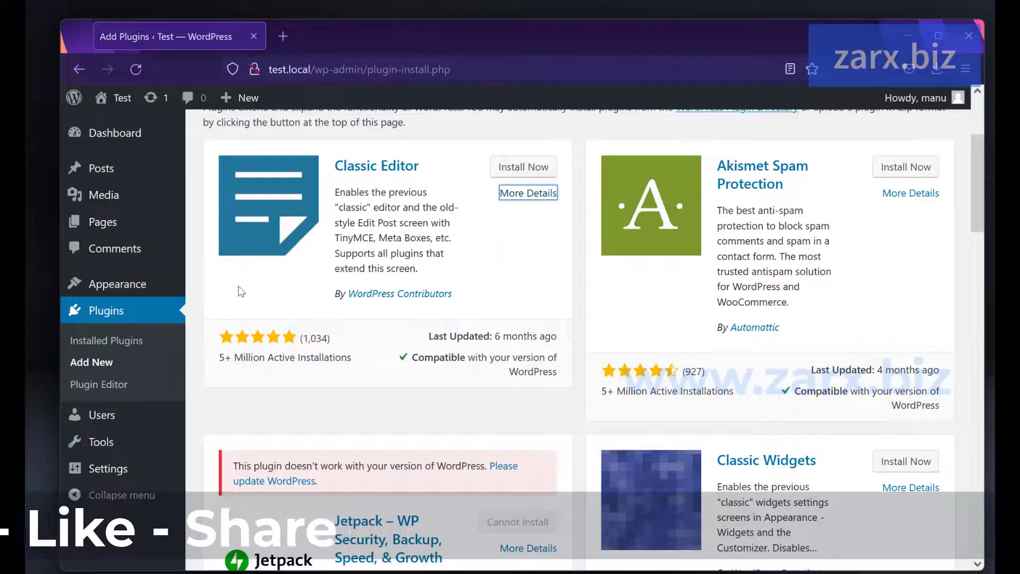
Step: Open the list of all users and examine the existing account's role, post count and the user search
click(123, 428)
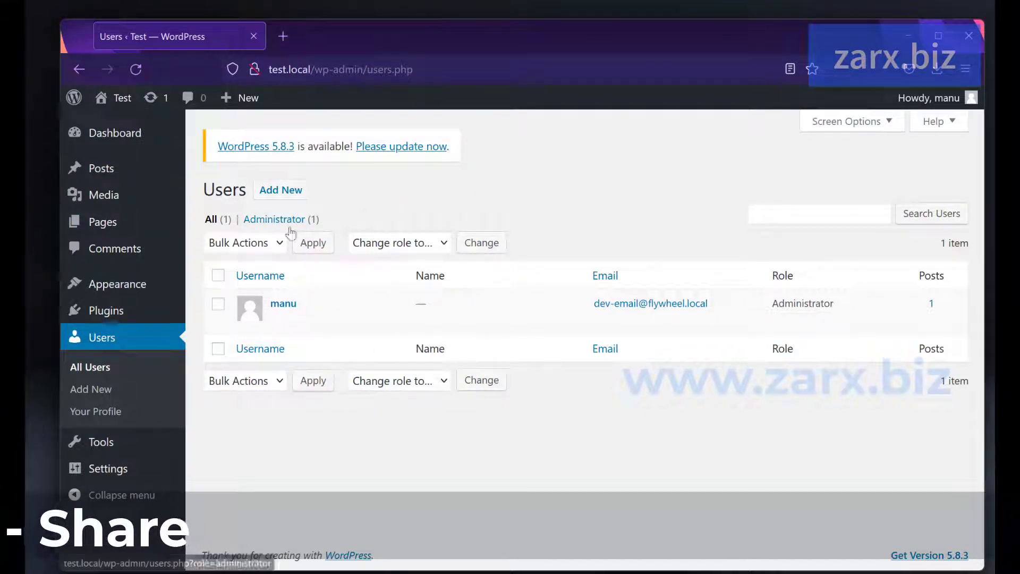
mouse_move(277, 321)
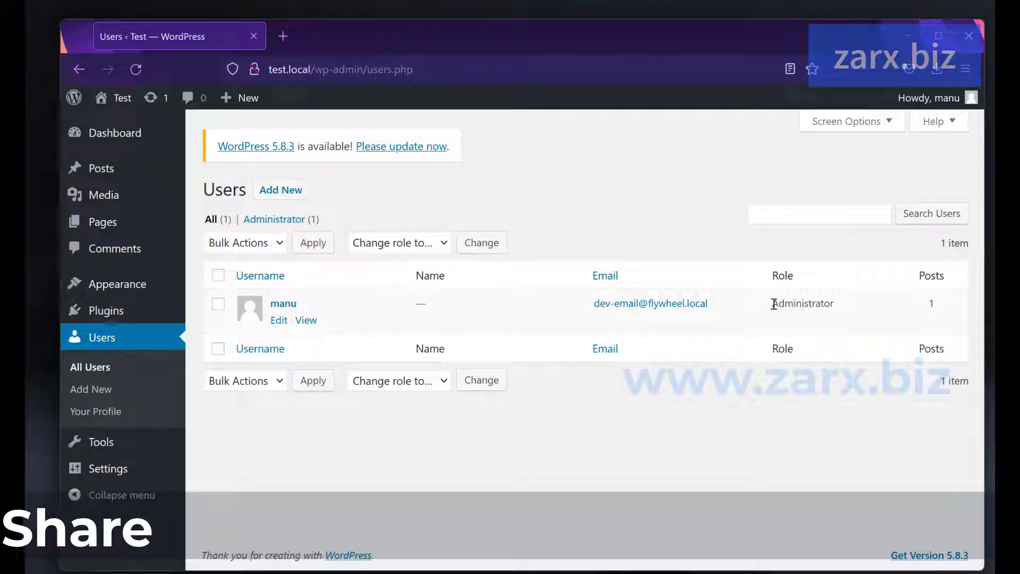
drag(774, 304, 853, 308)
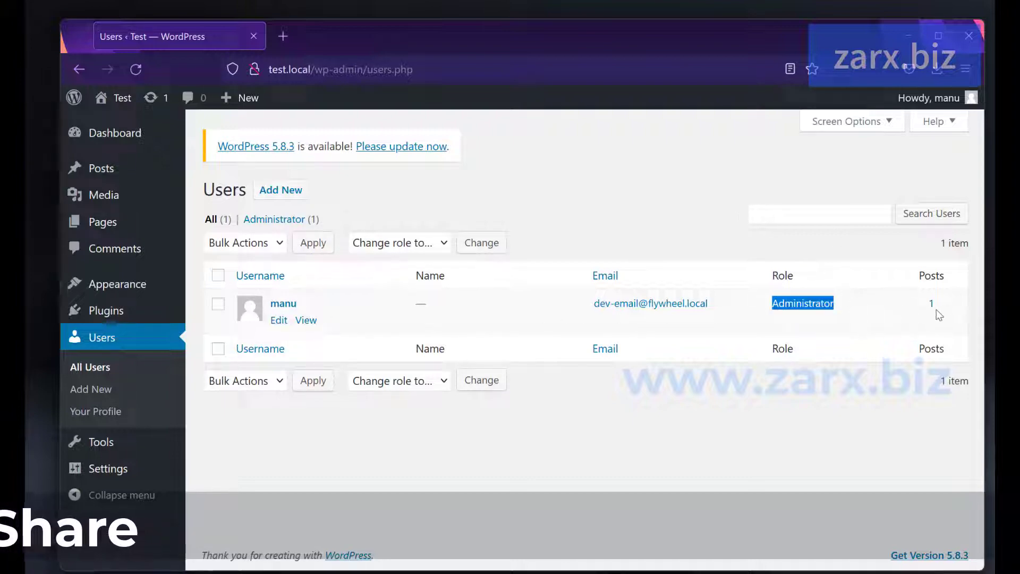
drag(936, 308, 917, 304)
click(751, 221)
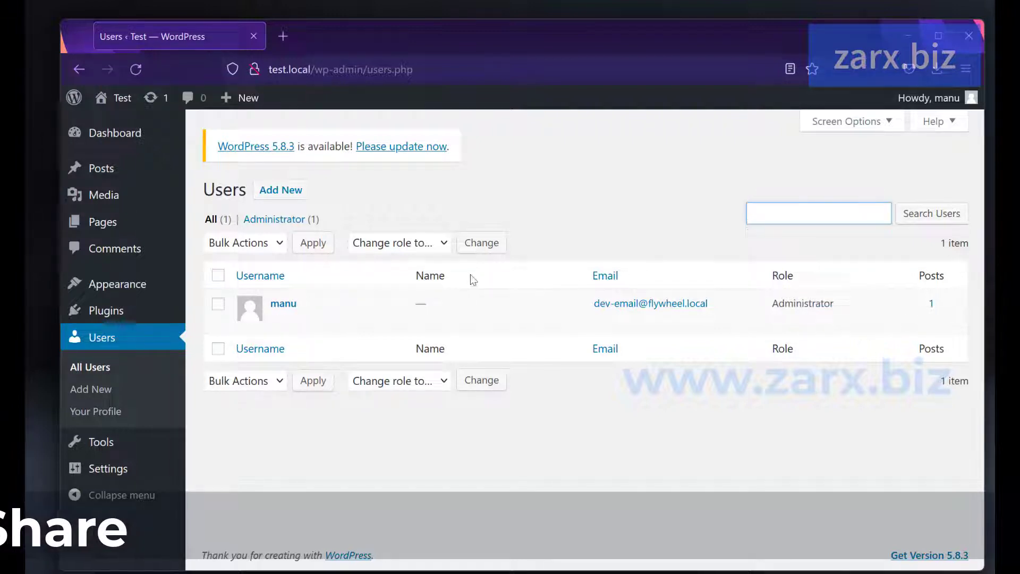
Step: Open the form for adding a new user and examine its fields and the available roles, leaving Subscriber selected
click(97, 395)
scroll(299, 342, down, 3)
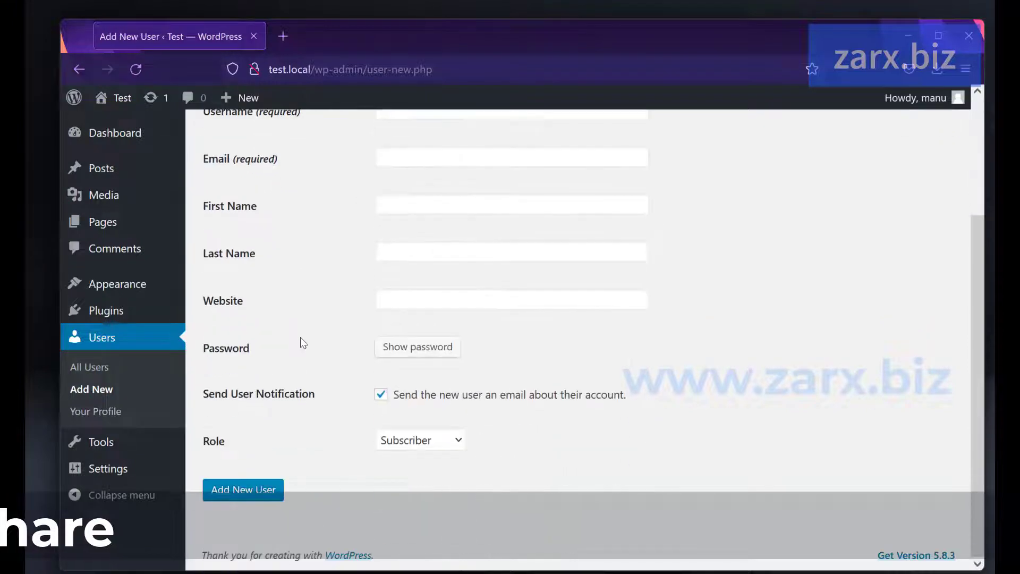
scroll(301, 340, up, 3)
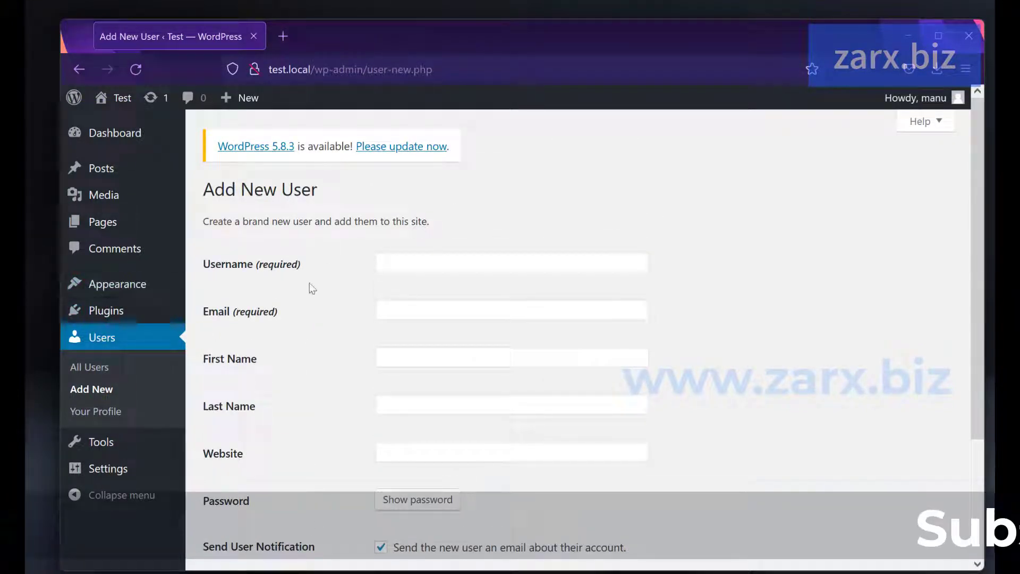
scroll(300, 276, down, 1)
scroll(297, 271, down, 3)
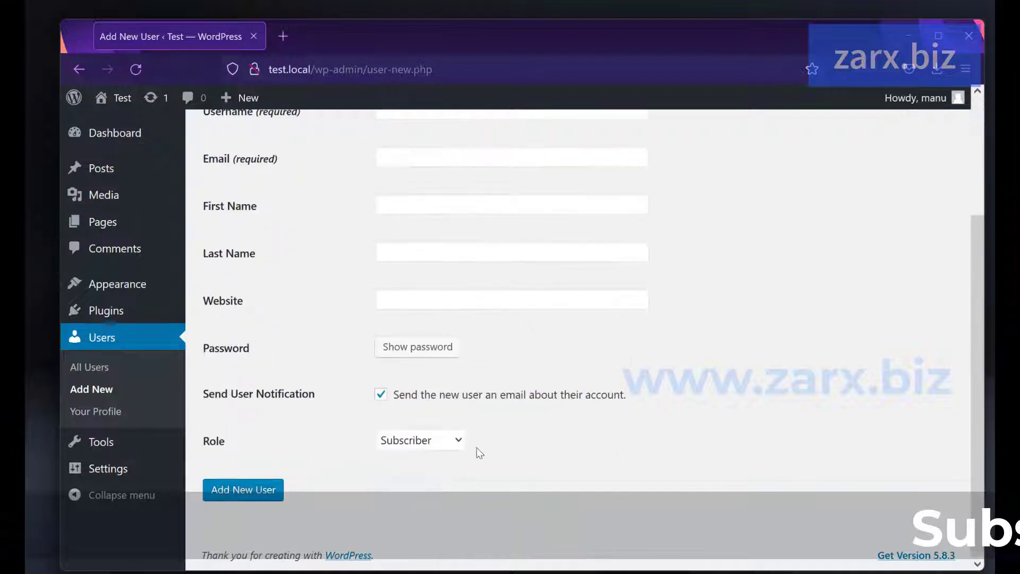
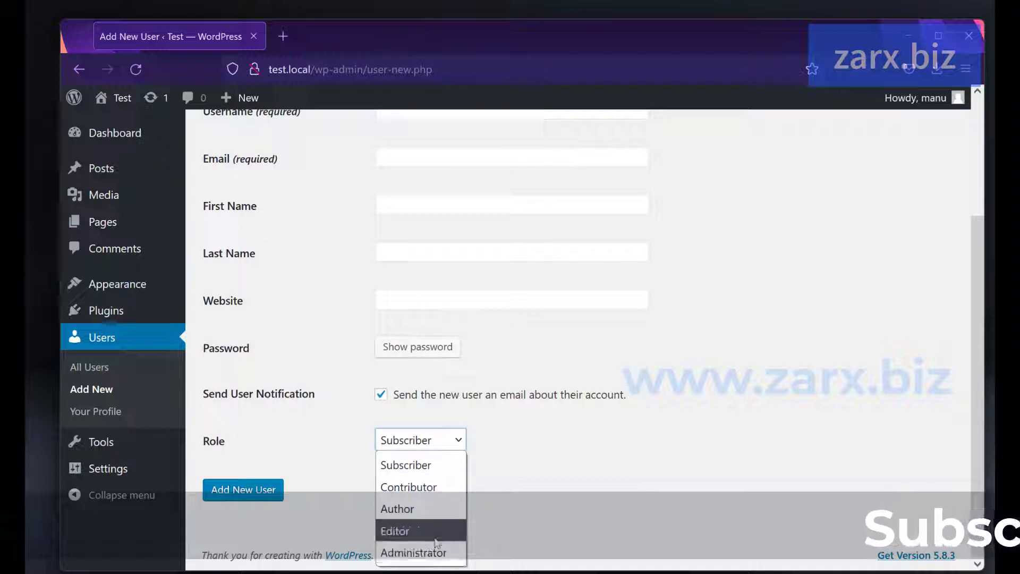
click(586, 413)
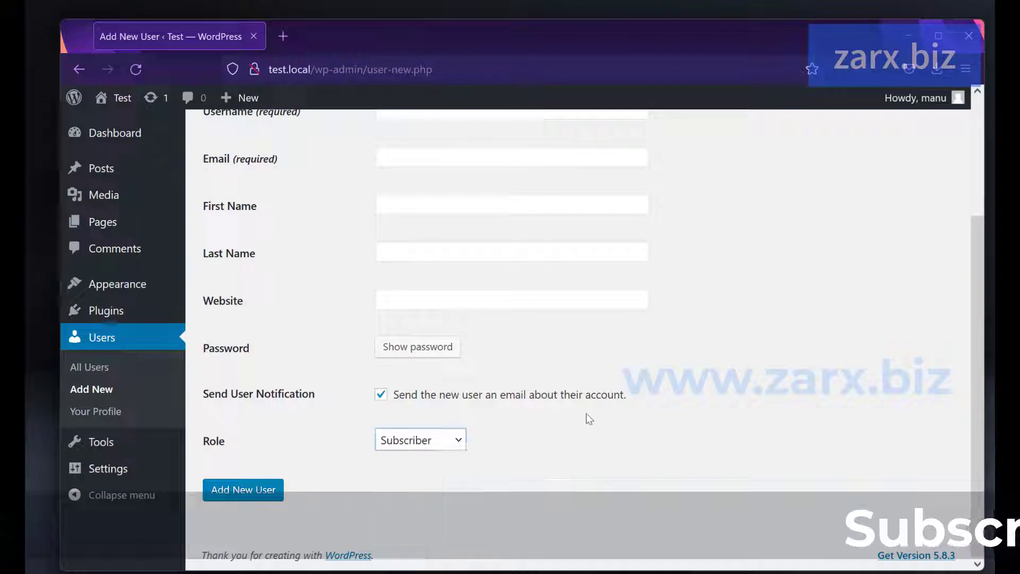
click(458, 444)
click(506, 440)
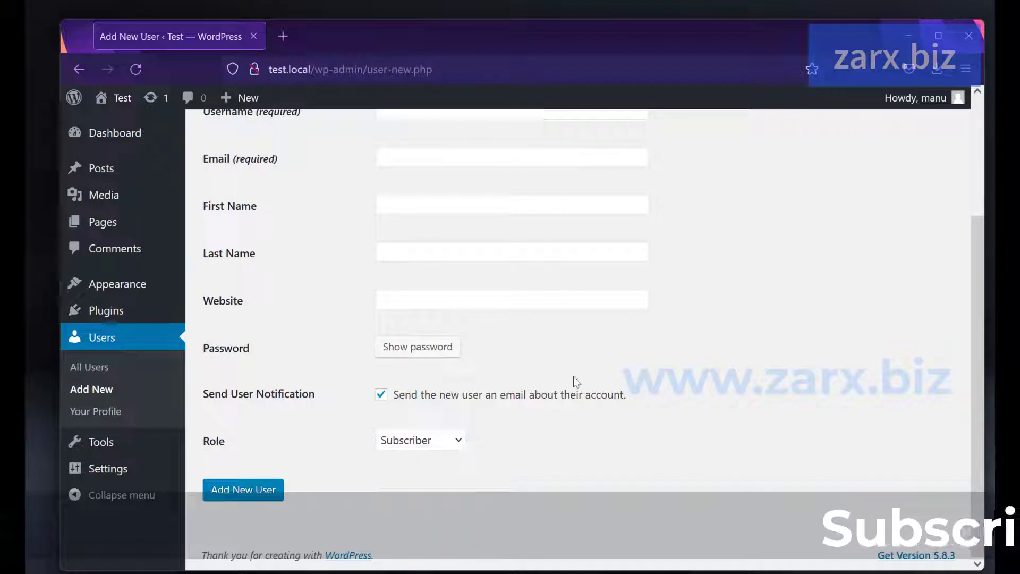
Step: Open your own user profile, decline saving the password in the browser, and review the personal options and account management settings
click(116, 415)
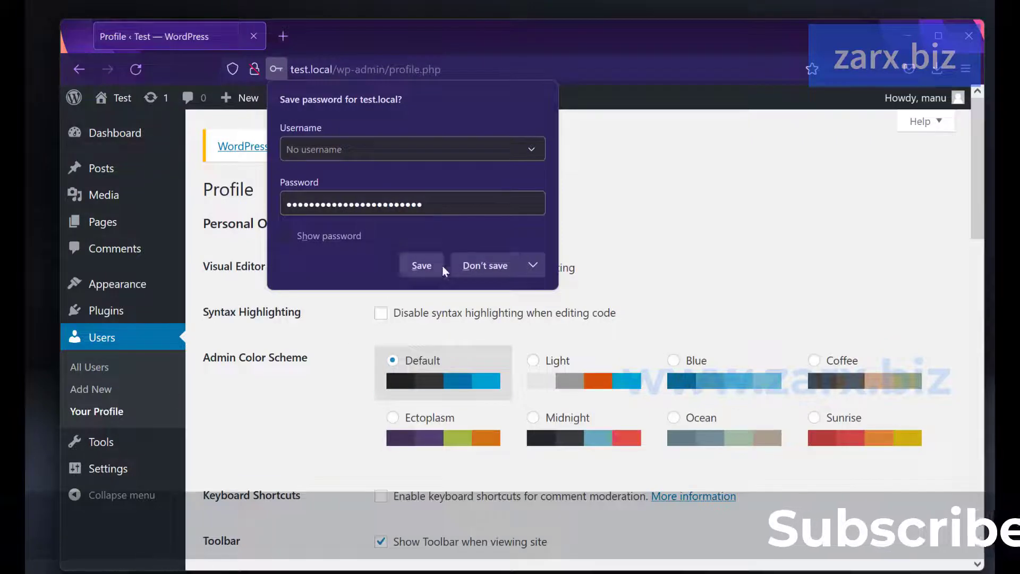
click(505, 262)
scroll(648, 219, down, 3)
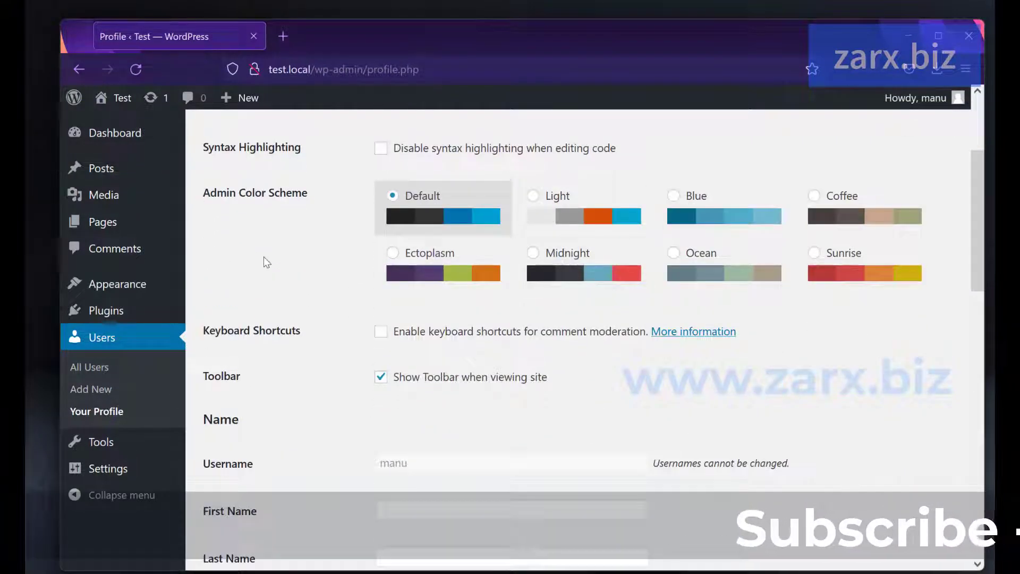
scroll(266, 262, up, 3)
scroll(320, 381, down, 15)
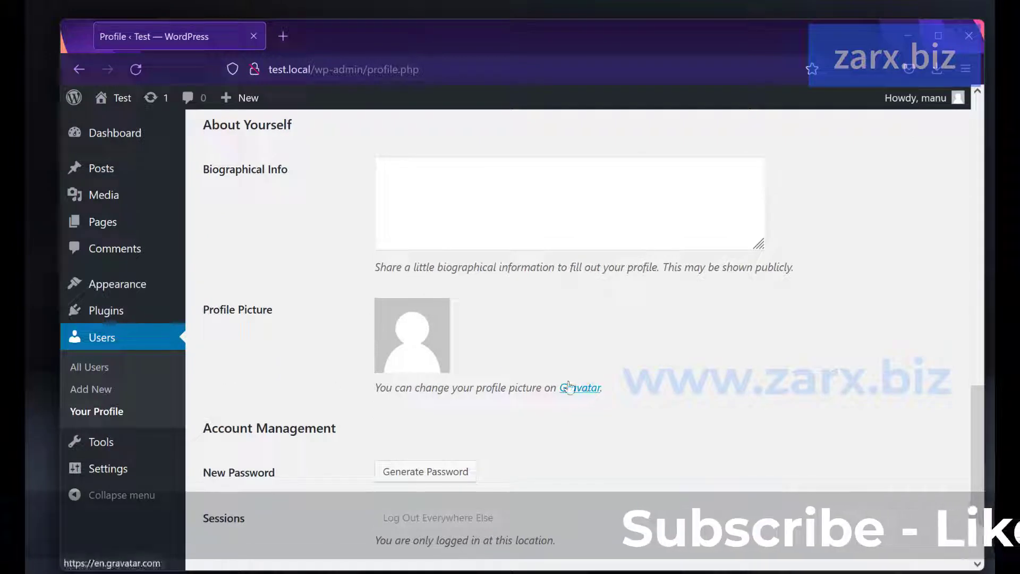
scroll(520, 358, down, 3)
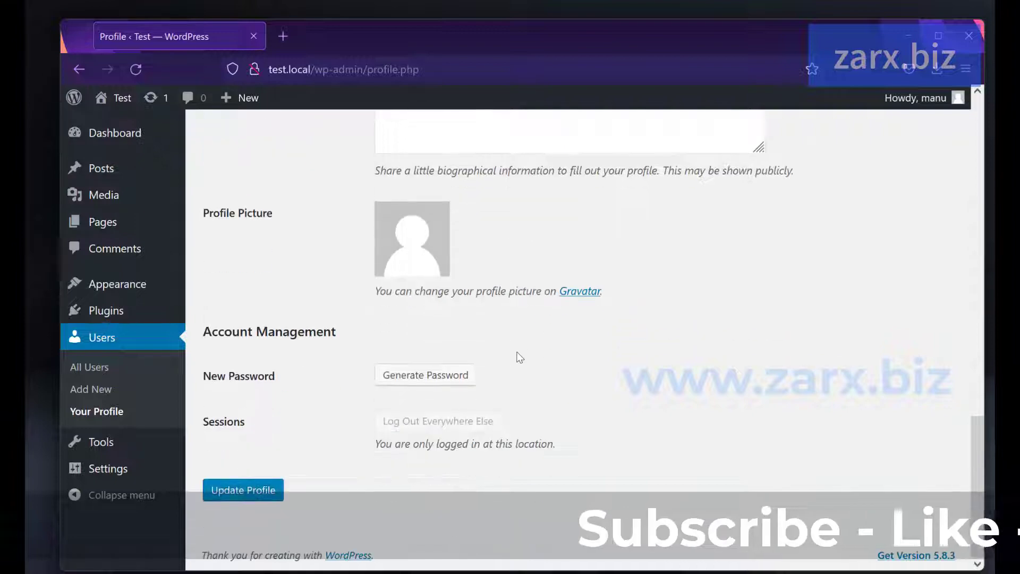
Step: Update the user profile and review its name and contact information
click(236, 490)
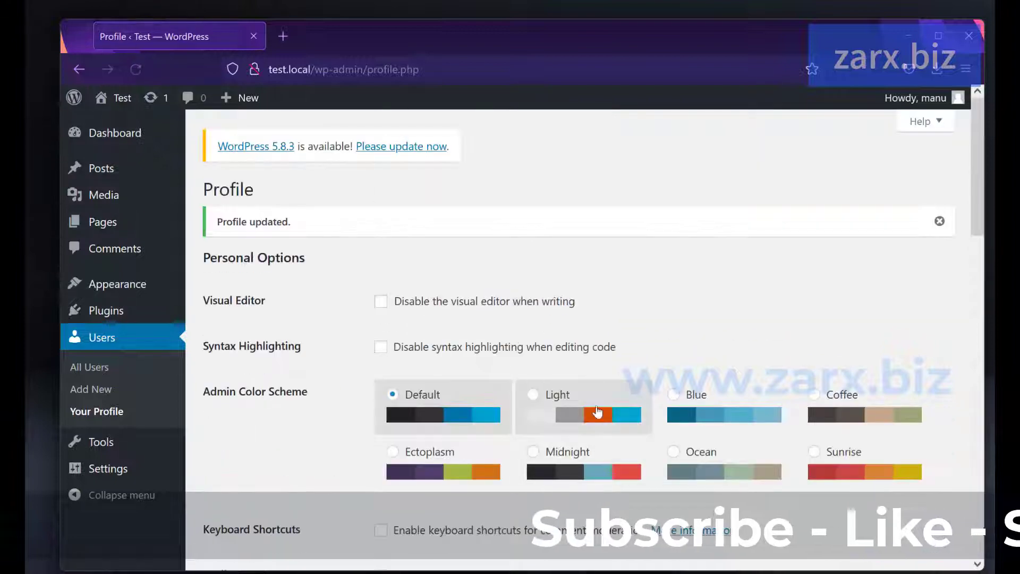
scroll(576, 309, down, 5)
scroll(576, 307, down, 5)
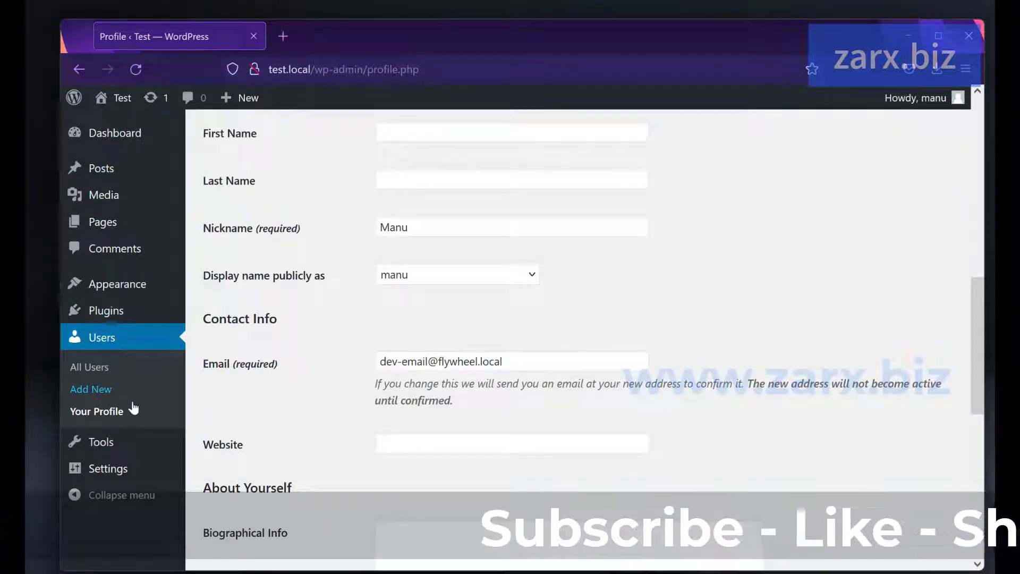
Step: Examine the available tools, the import systems and the options for exporting site content
mouse_move(103, 444)
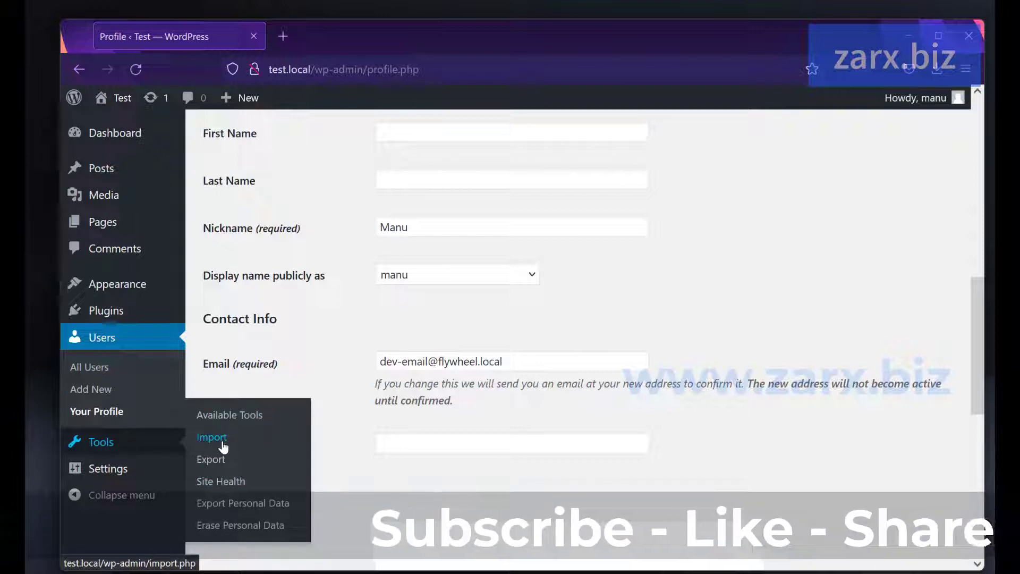
click(250, 415)
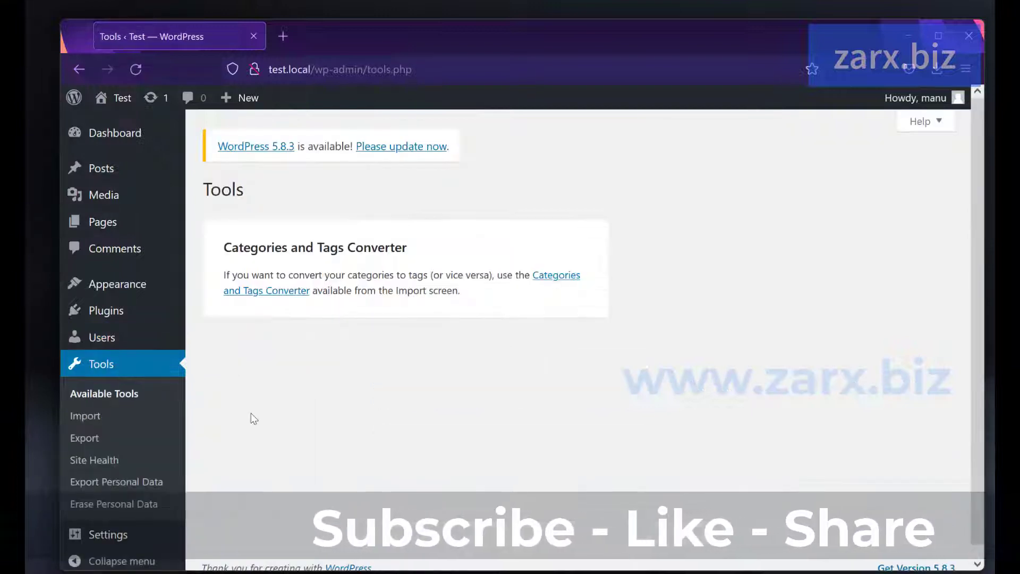
click(128, 424)
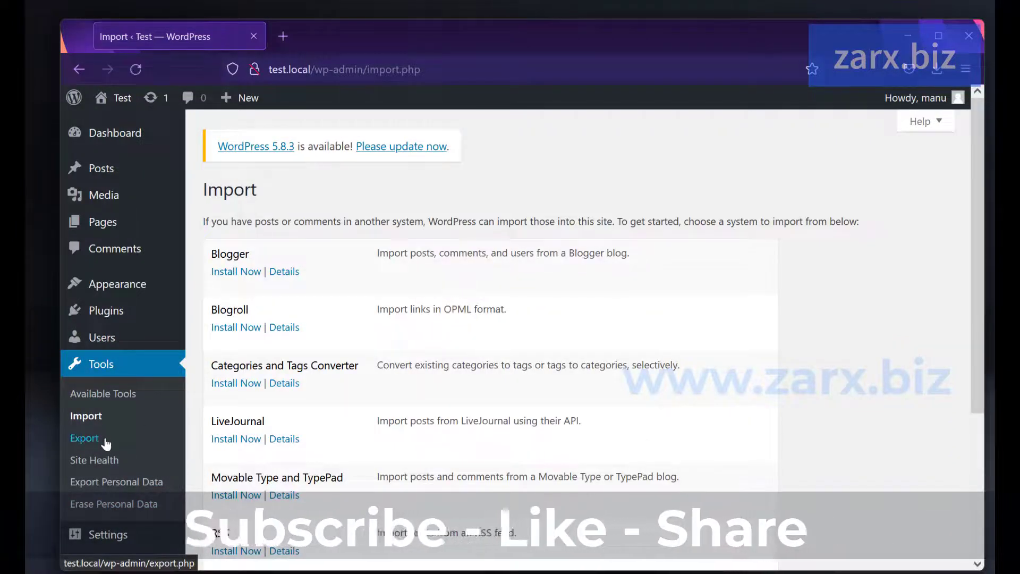
click(106, 442)
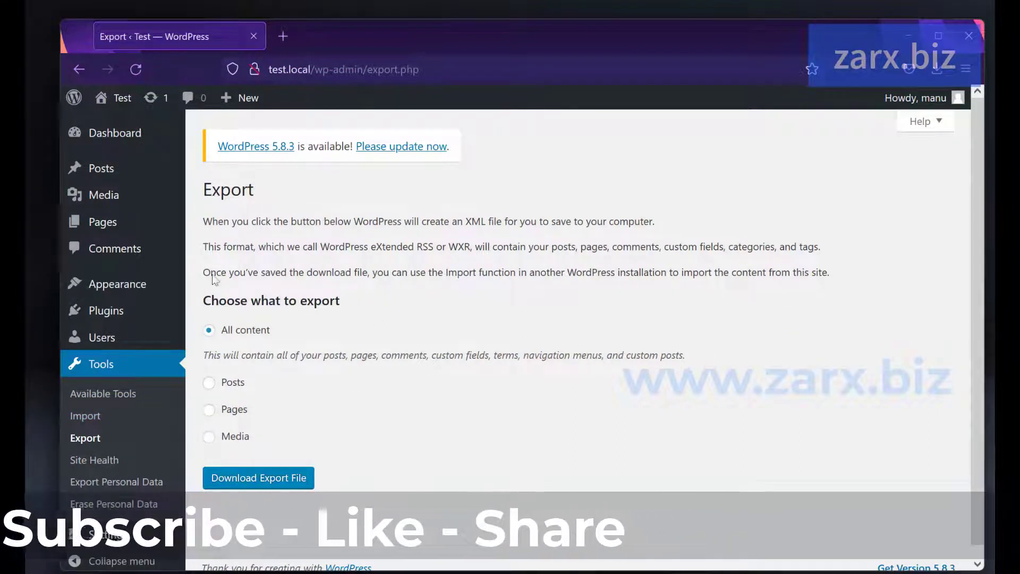
scroll(146, 263, down, 1)
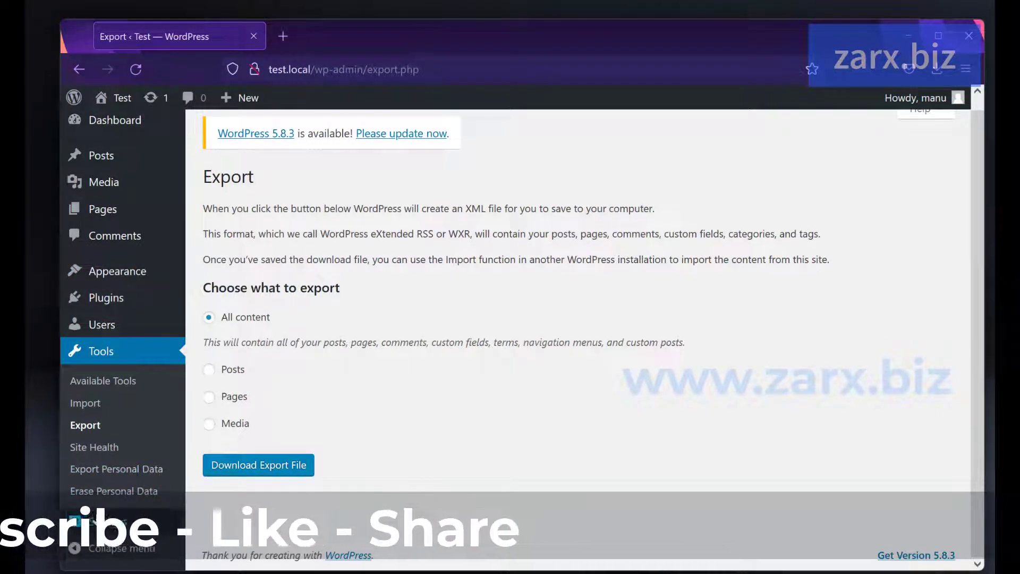
Step: Open the general settings and review the site title, tagline, site addresses, administration email and membership option
mouse_move(101, 521)
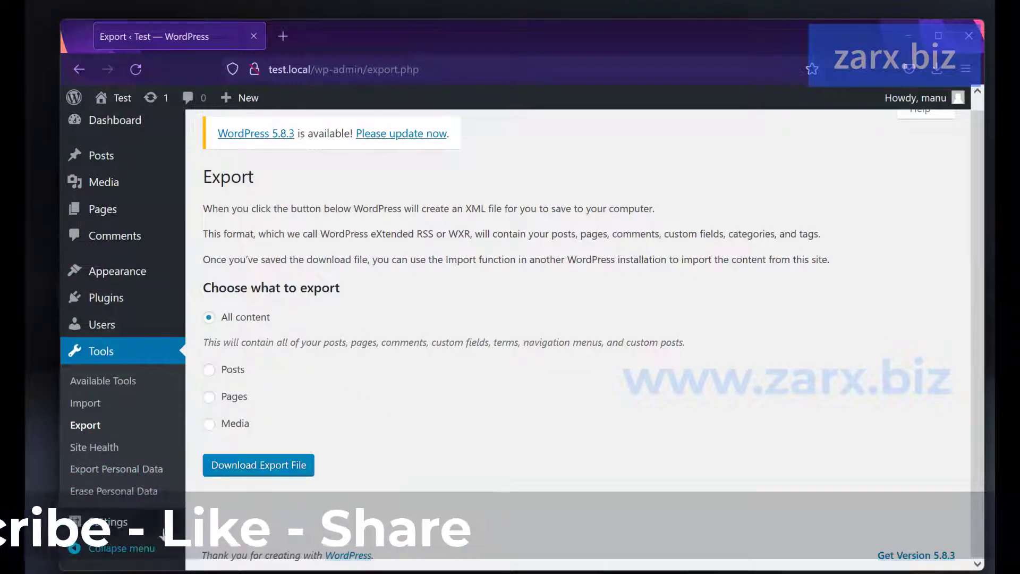
mouse_move(146, 526)
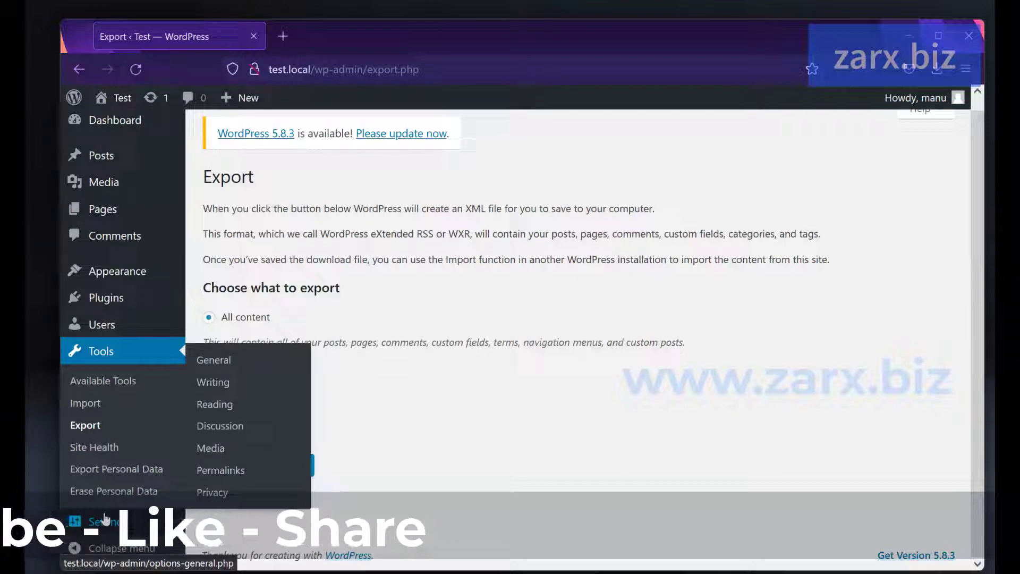
click(207, 366)
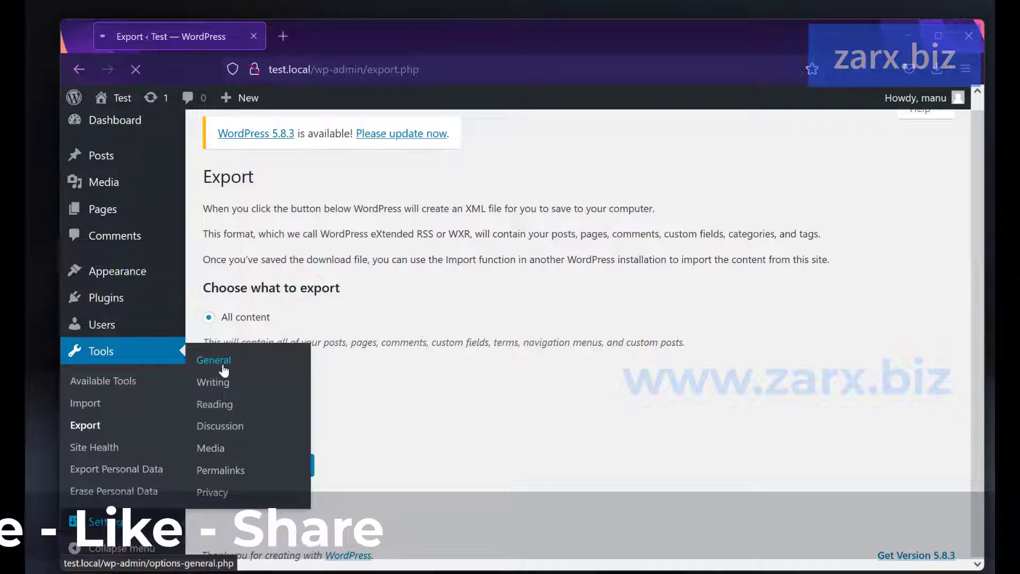
click(412, 232)
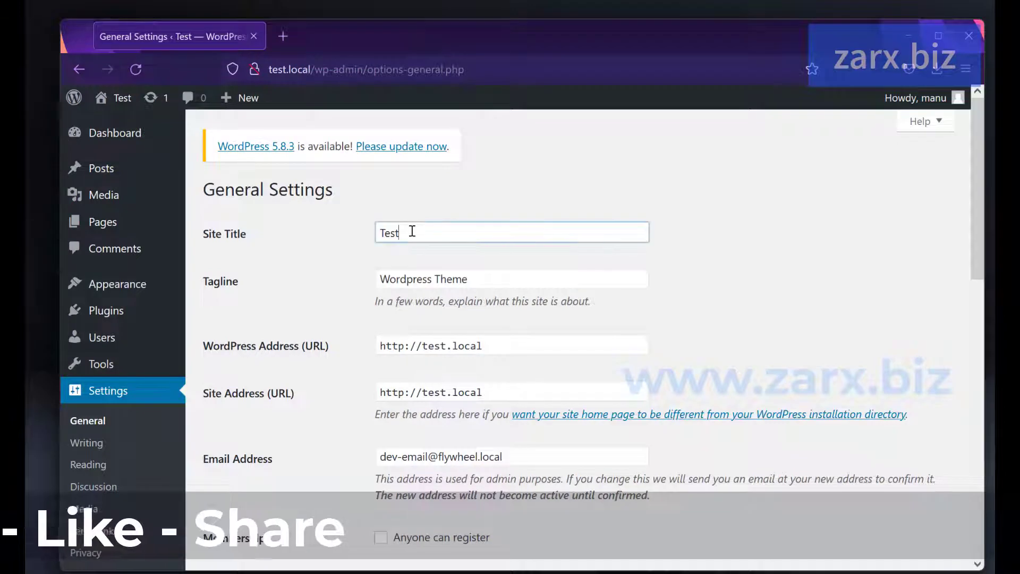
click(509, 276)
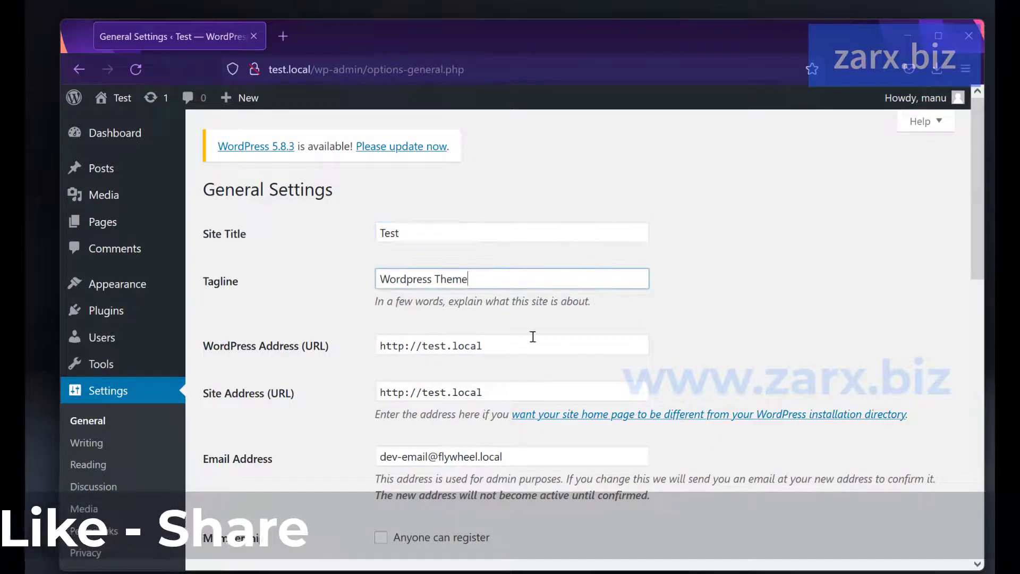
scroll(492, 300, down, 3)
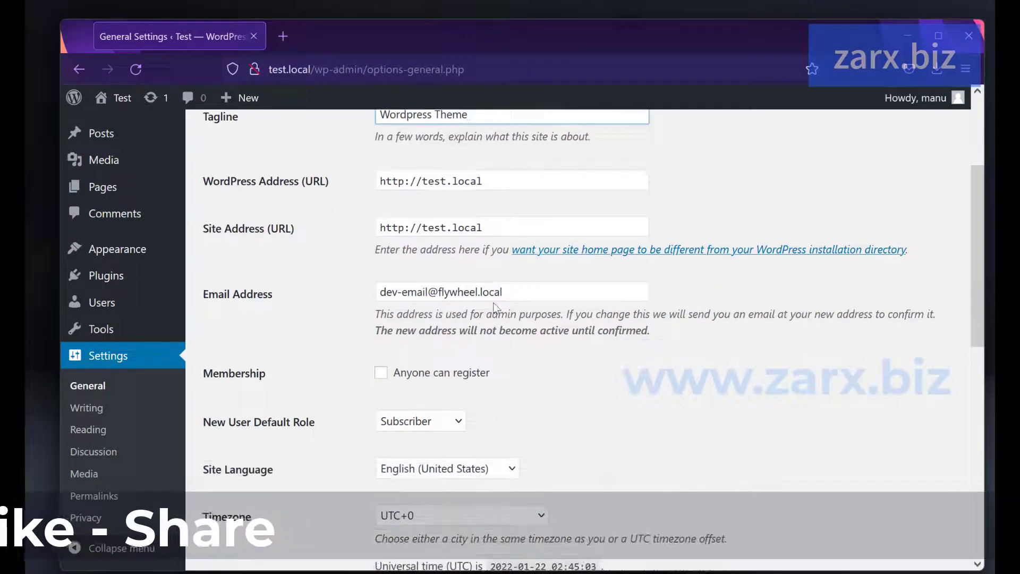
drag(603, 566, 478, 375)
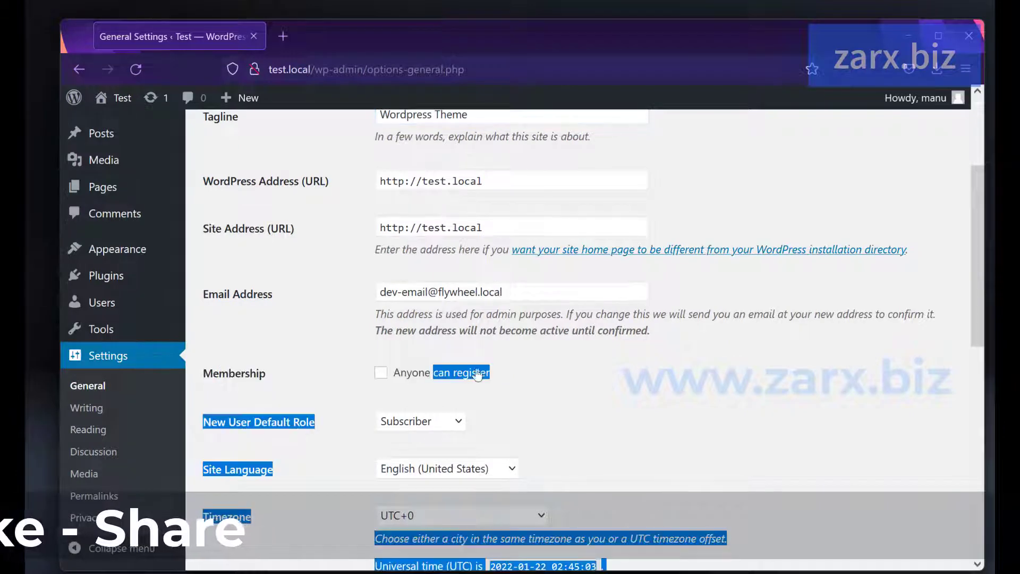
click(546, 376)
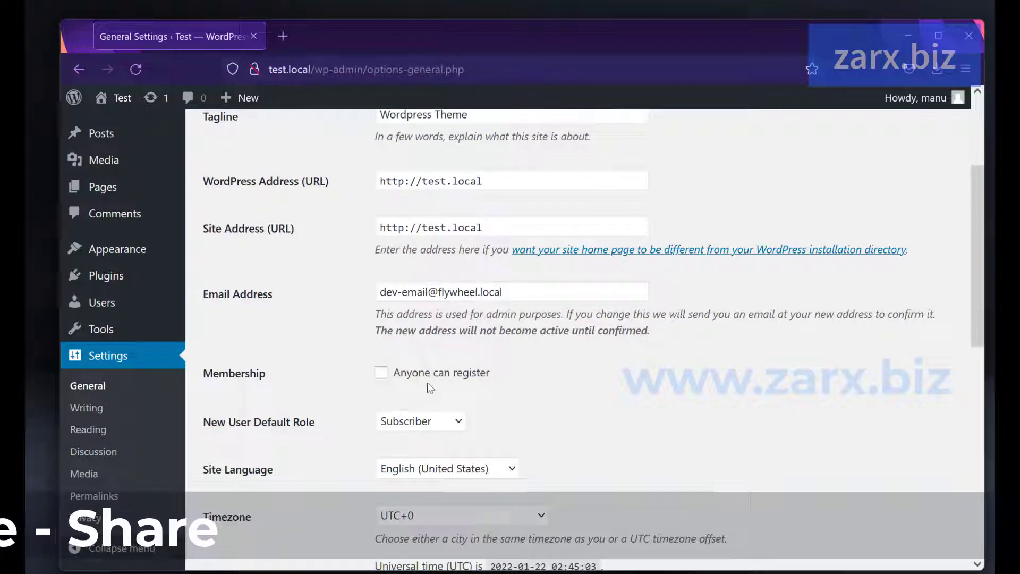
scroll(494, 382, down, 3)
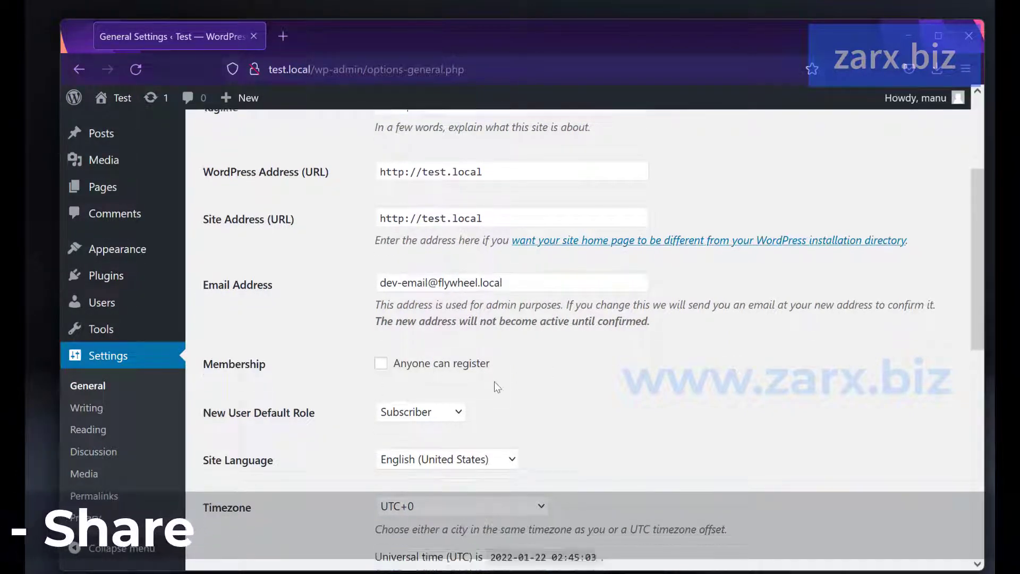
Step: Examine the roles available as the new user default, then the language, timezone, date format, time format and week start settings
click(466, 259)
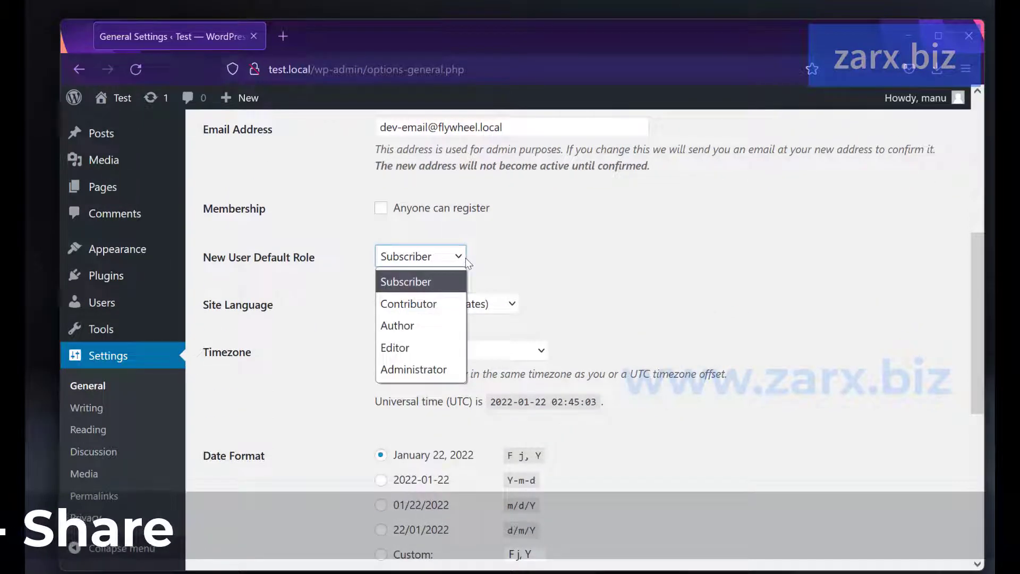
click(516, 260)
scroll(630, 279, down, 2)
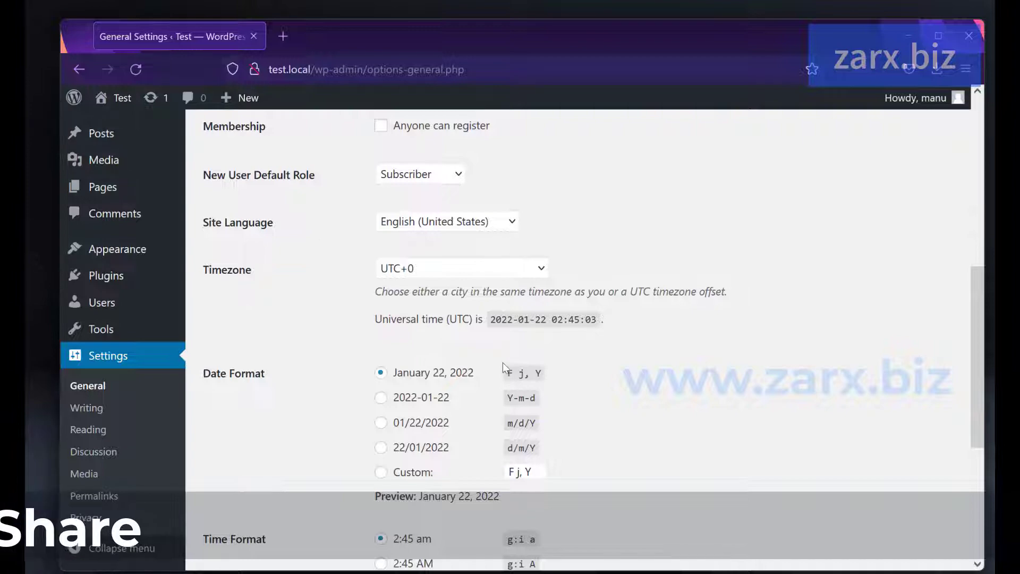
scroll(503, 362, down, 5)
scroll(505, 366, down, 1)
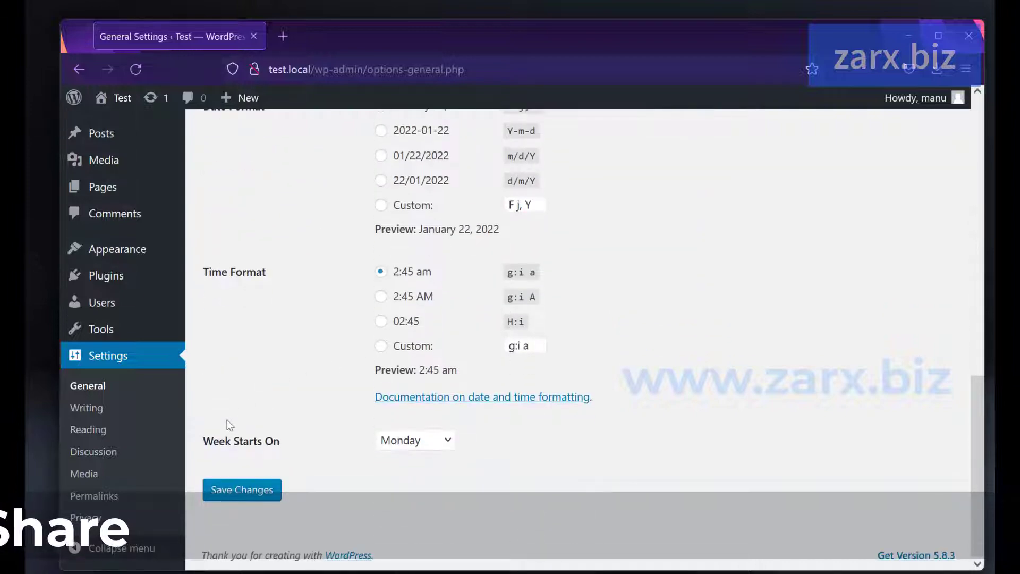
Step: Open the writing settings and examine the default post category and format choices, the post via email fields and the update services
click(92, 409)
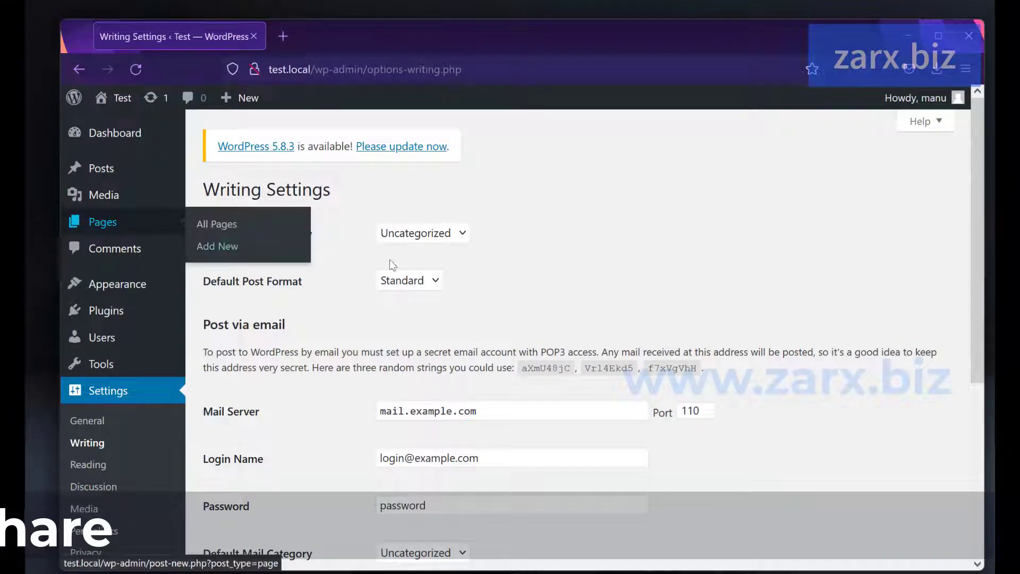
click(457, 234)
click(470, 235)
click(518, 232)
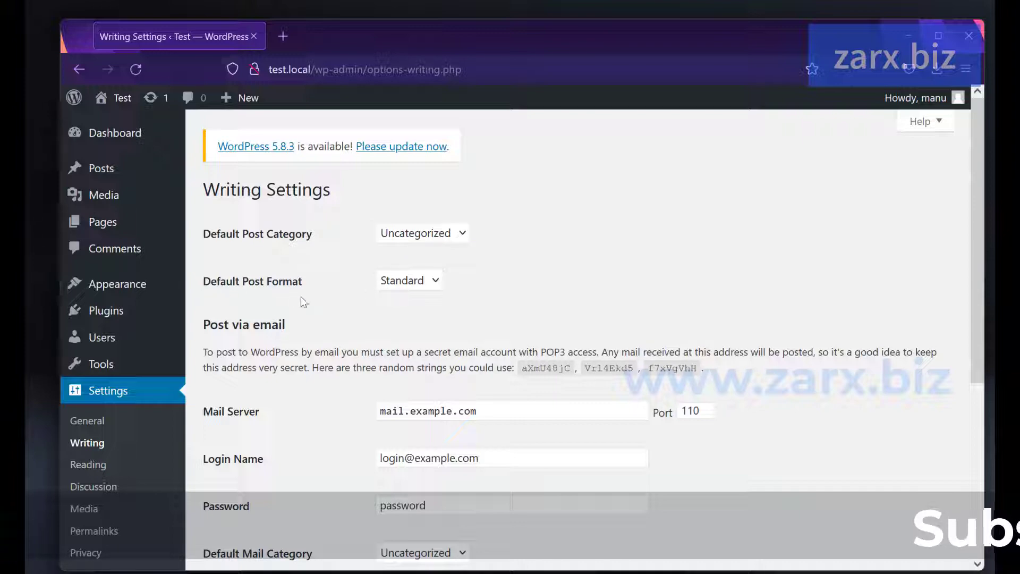
click(441, 285)
click(485, 283)
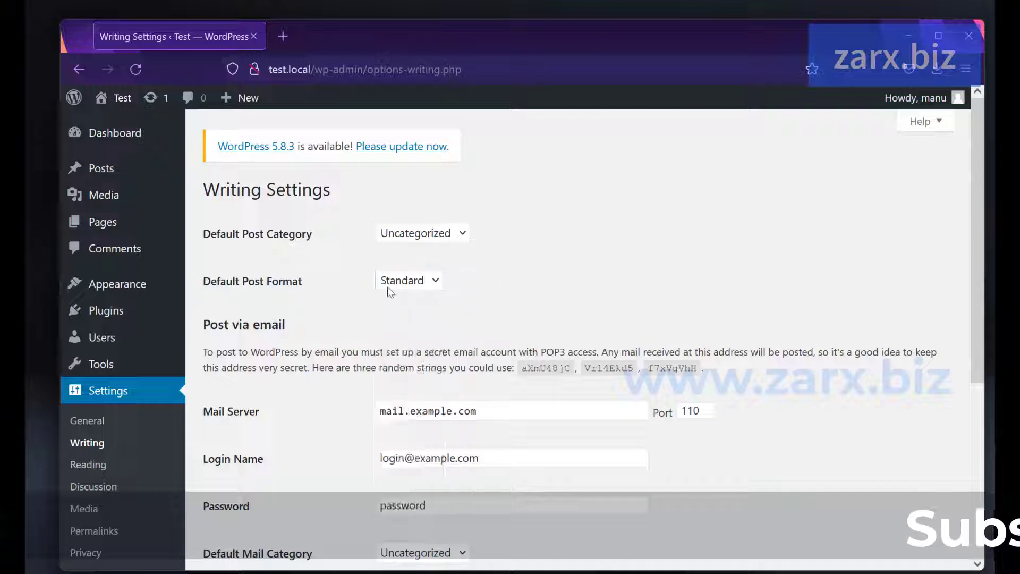
scroll(459, 292, down, 3)
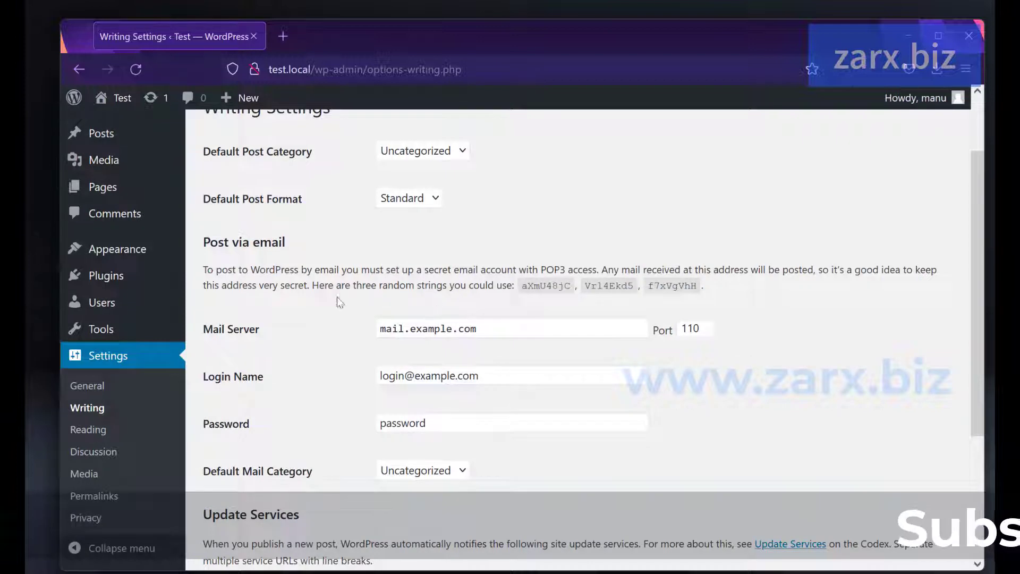
scroll(334, 348, down, 6)
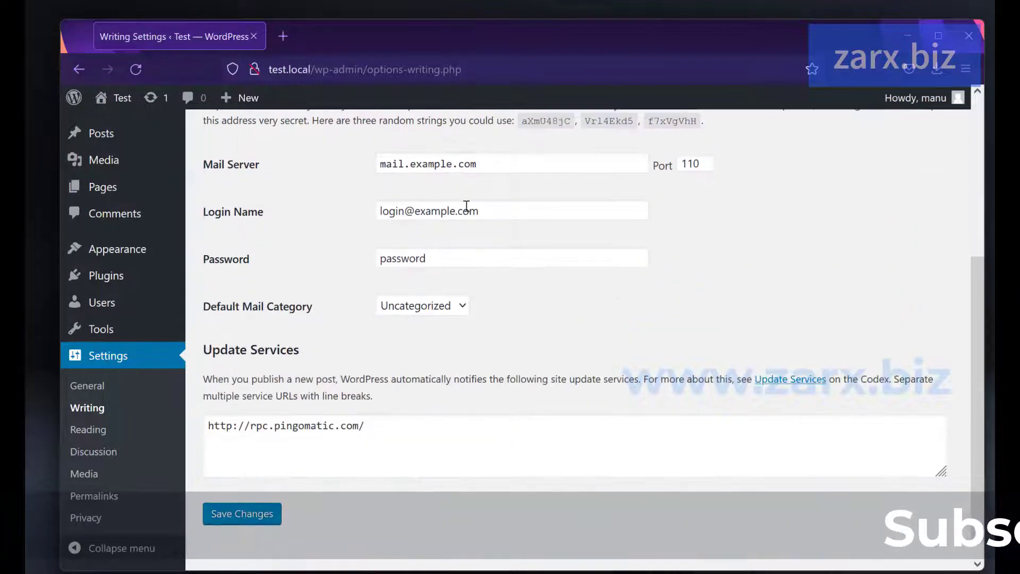
scroll(421, 387, down, 1)
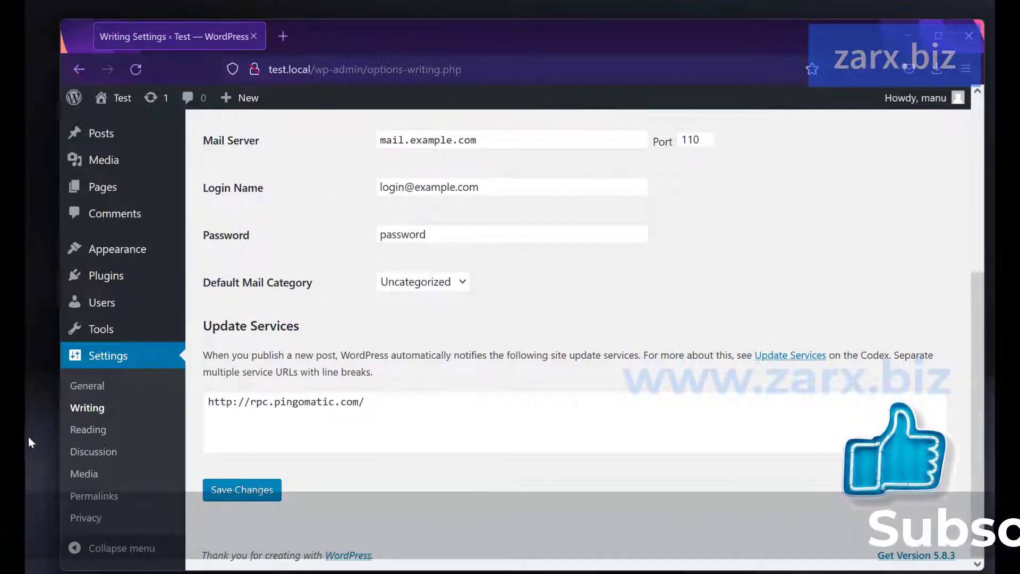
Step: Open the reading settings and examine the latest-posts homepage option against the live site opened in a separate tab
click(88, 429)
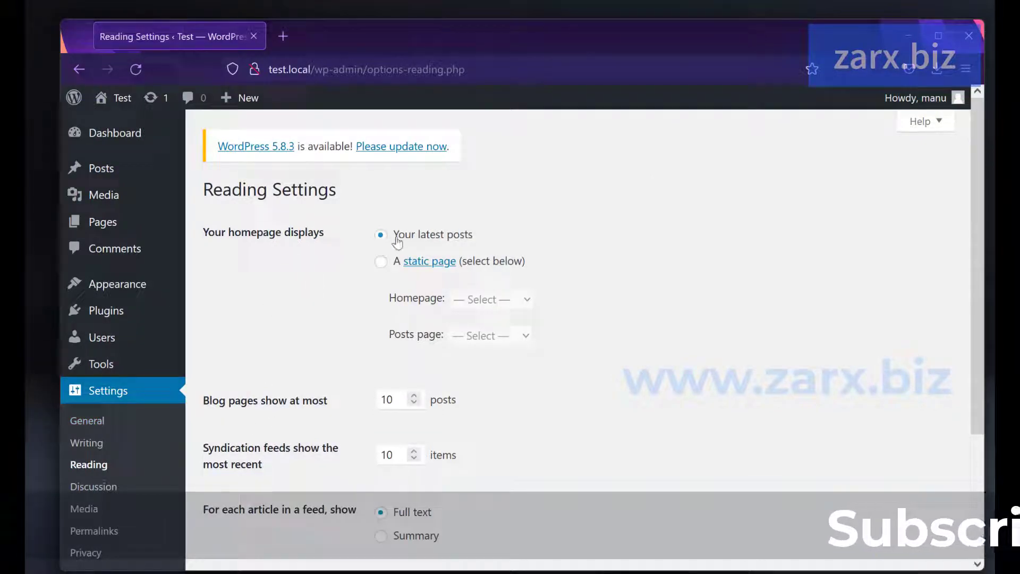
drag(393, 236, 482, 242)
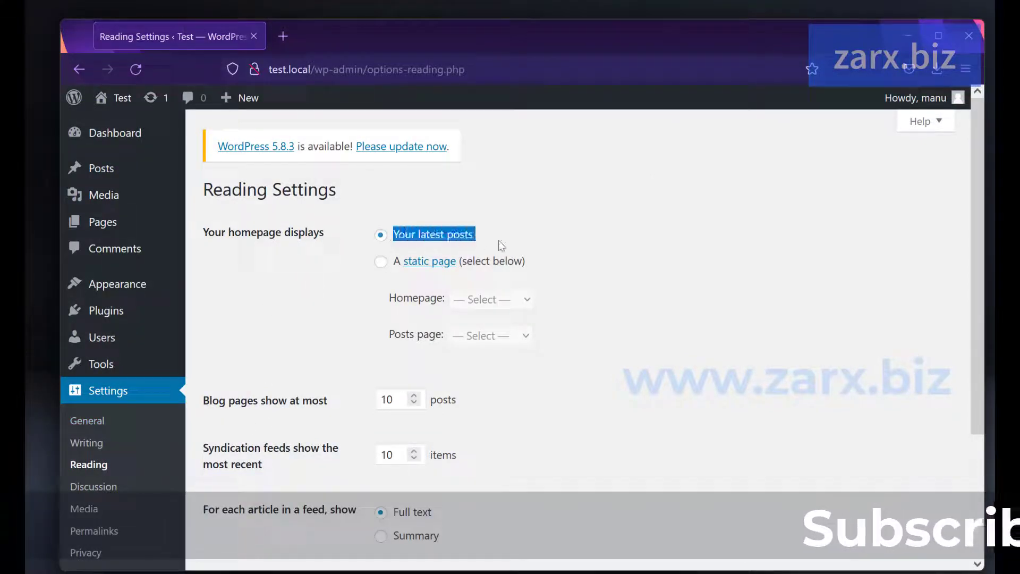
mouse_move(109, 100)
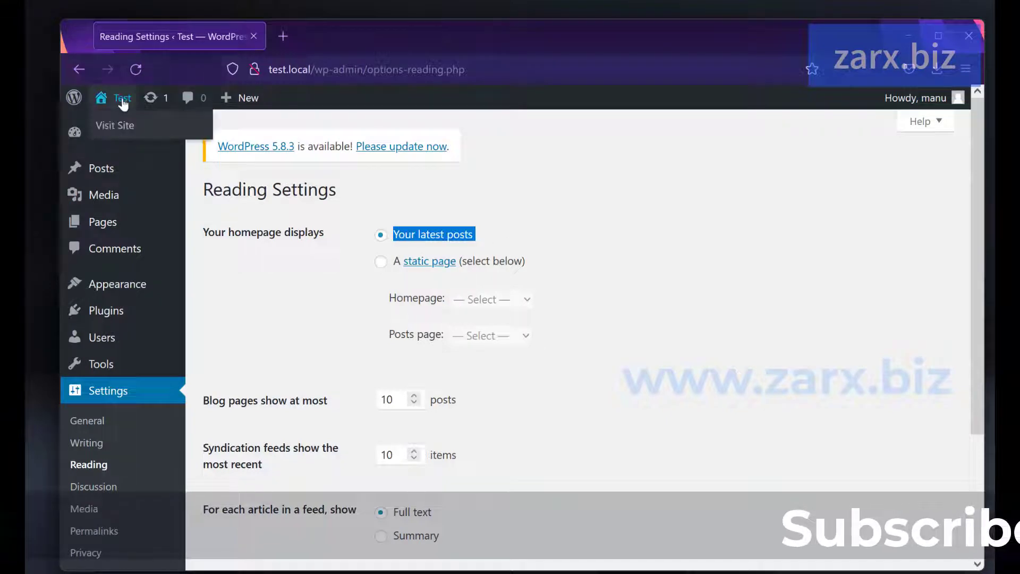
right_click(114, 129)
click(170, 141)
click(304, 45)
scroll(432, 330, down, 4)
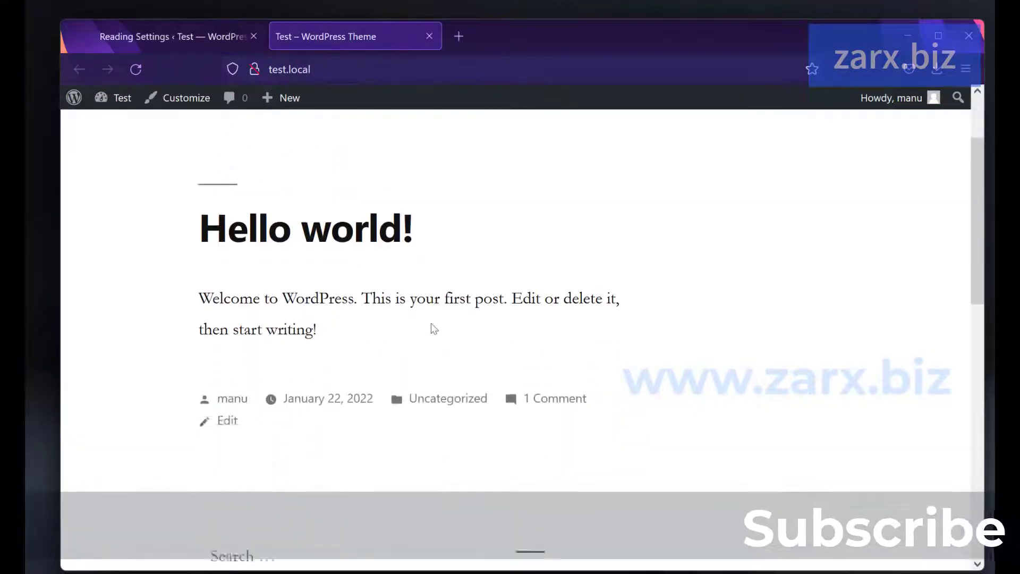
scroll(432, 325, up, 4)
drag(198, 332, 424, 333)
scroll(426, 327, down, 3)
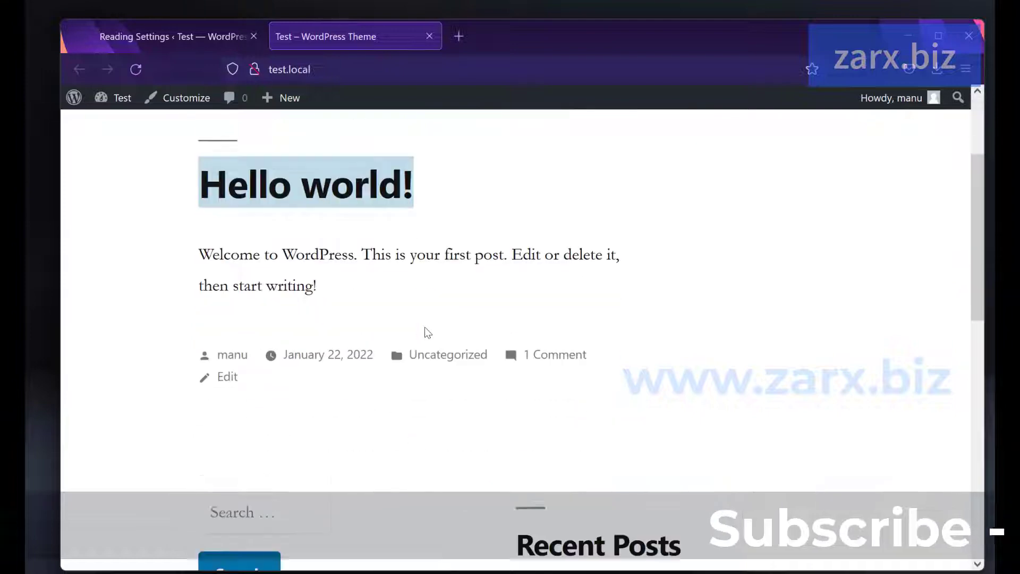
Step: Go from the live site to its dashboard and open the list of all posts
mouse_move(120, 97)
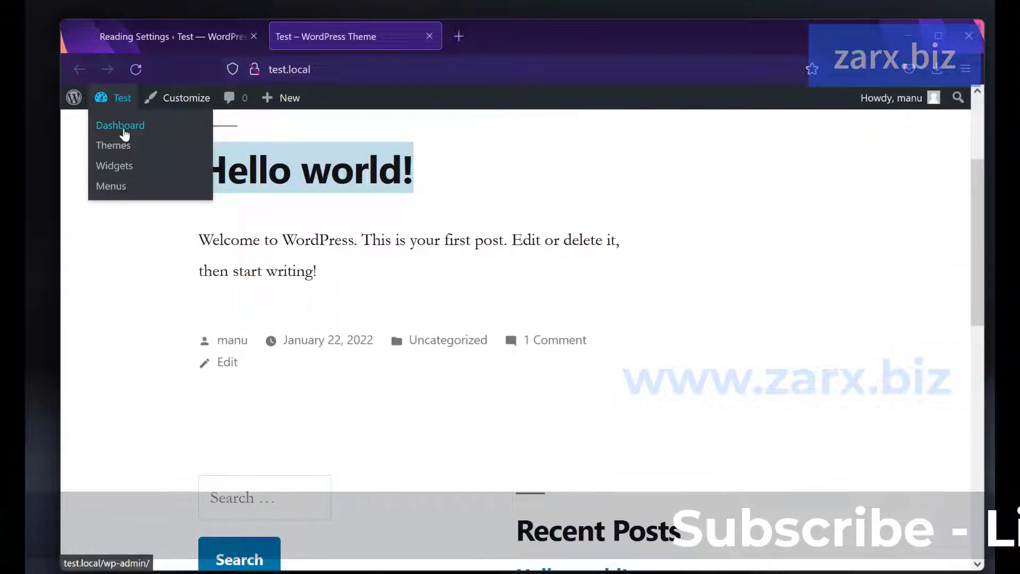
click(126, 132)
mouse_move(130, 229)
click(215, 226)
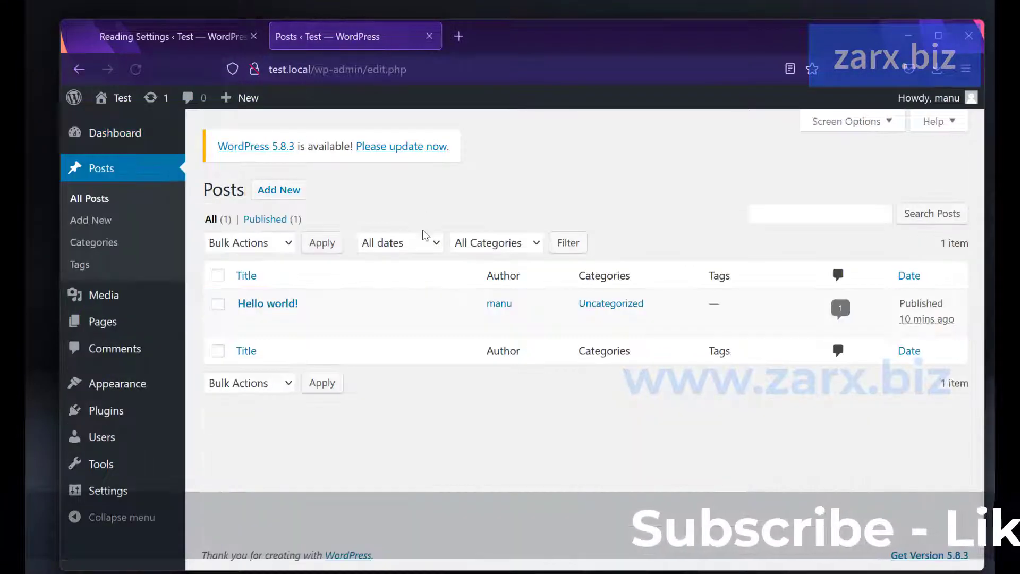
Step: Return to the reading settings, try the static page homepage option with its page choices, and restore the homepage display to latest posts
click(206, 35)
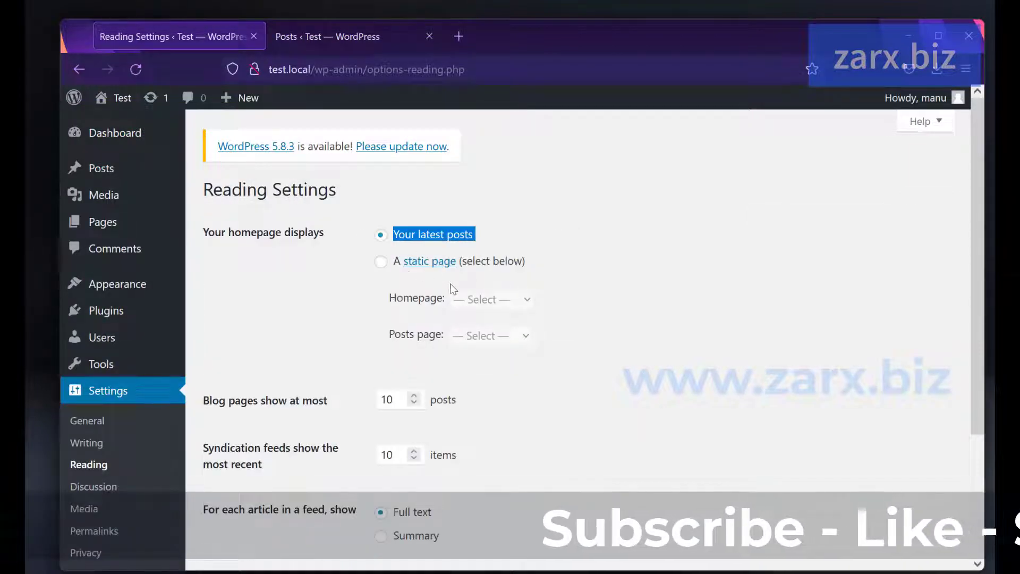
click(382, 262)
click(510, 300)
click(564, 331)
click(523, 336)
click(290, 340)
click(382, 236)
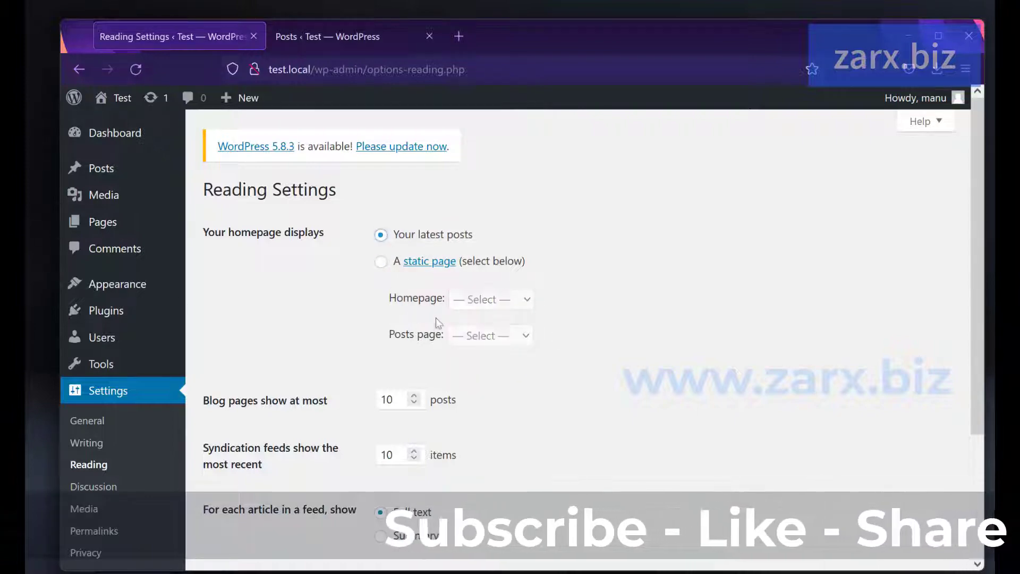
Step: Try lowering and raising the maximum number of posts shown on blog pages, ending back at 10
scroll(521, 330, down, 3)
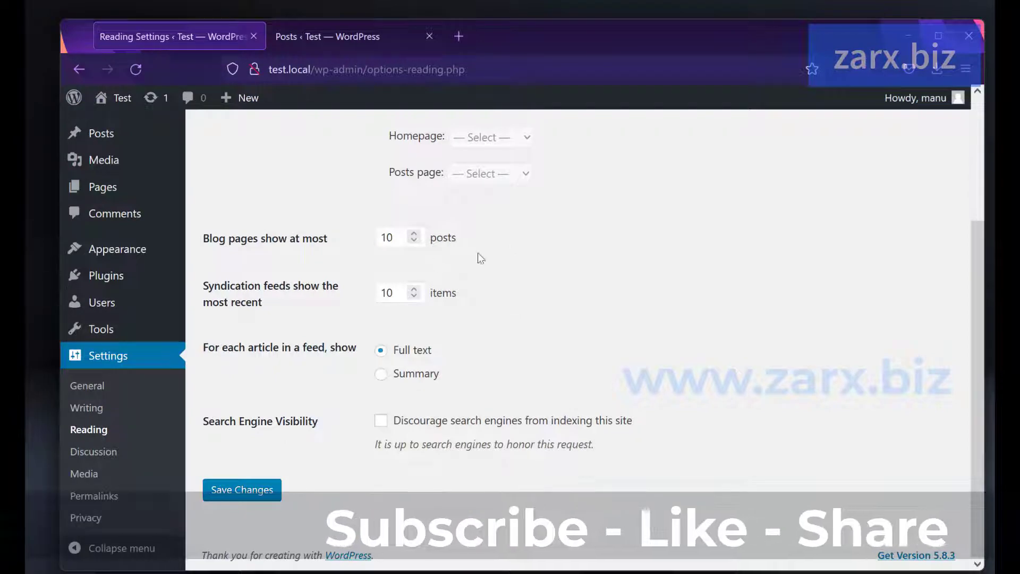
click(414, 243)
click(415, 233)
click(415, 235)
click(414, 242)
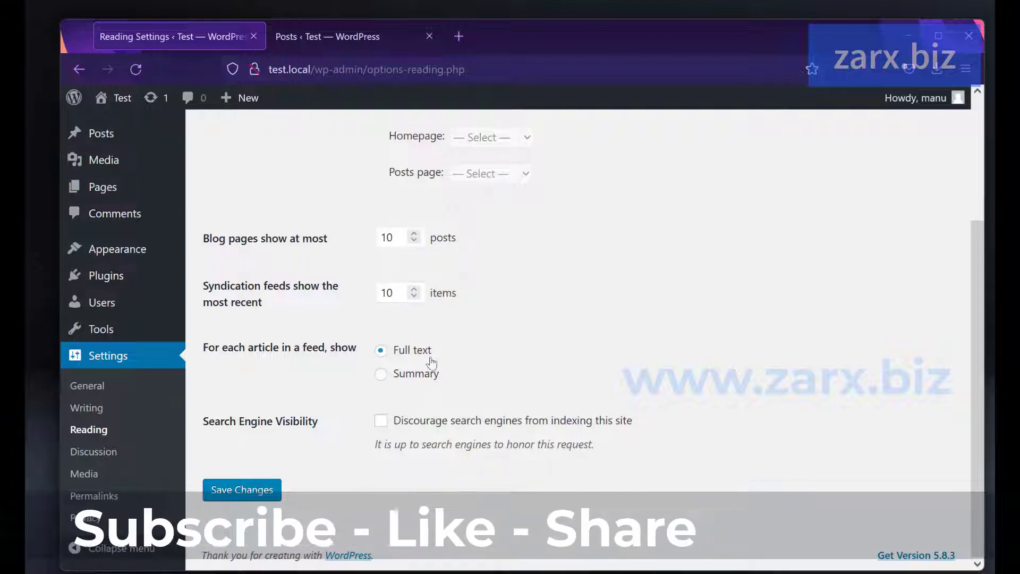
Step: Try the Summary feed option and discouraging search engine indexing, restoring Full text and leaving indexing allowed
click(381, 374)
click(400, 352)
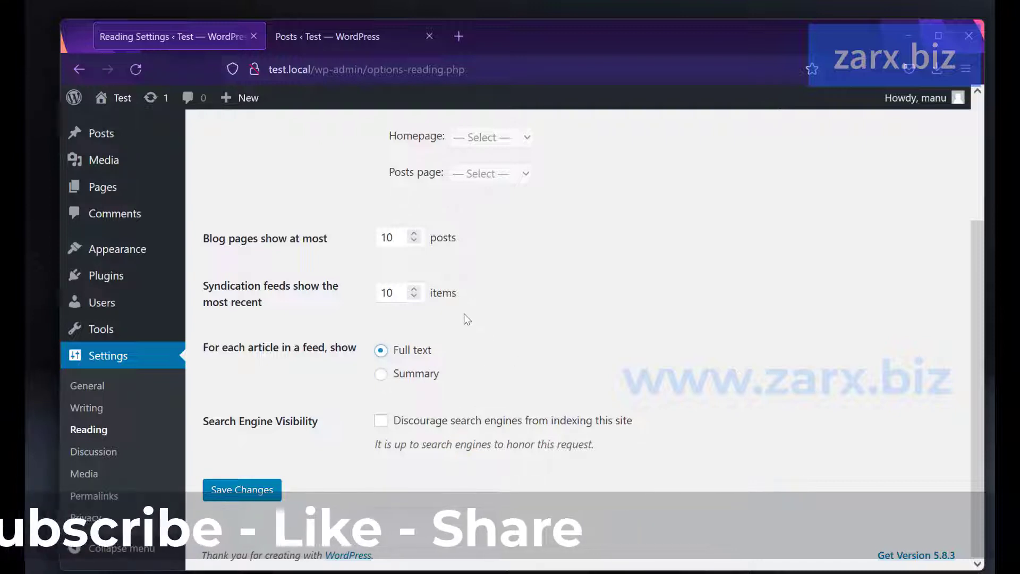
click(380, 421)
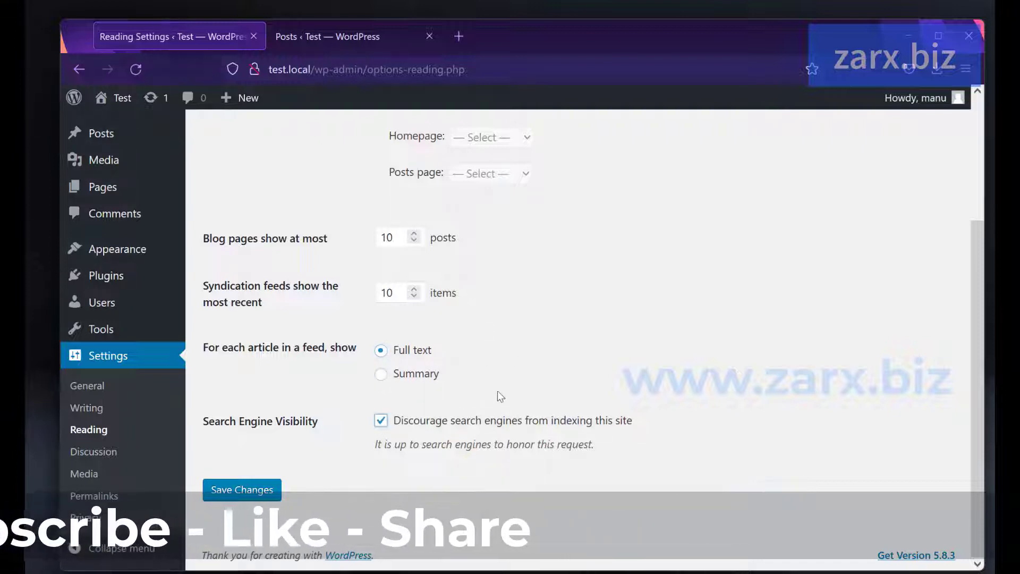
drag(394, 421, 633, 423)
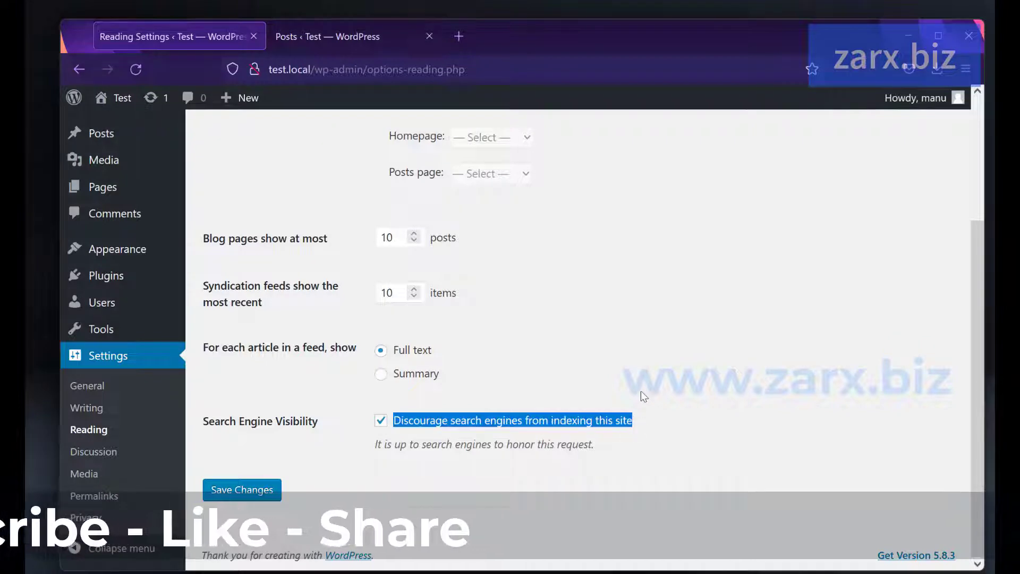
click(380, 421)
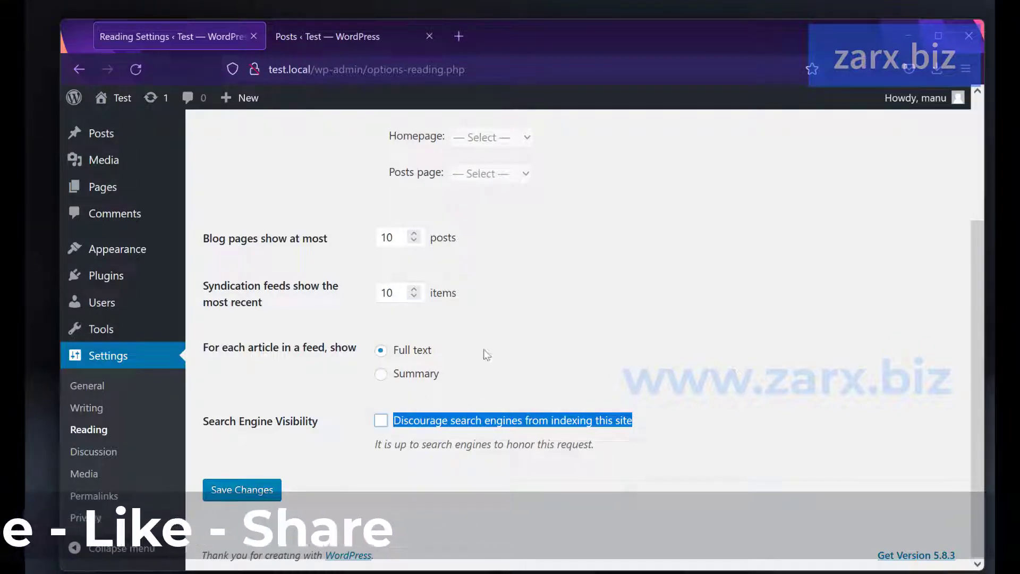
Step: Open the discussion settings and review the comment options, including automatic closing on old articles, down to the default avatar choices
click(94, 452)
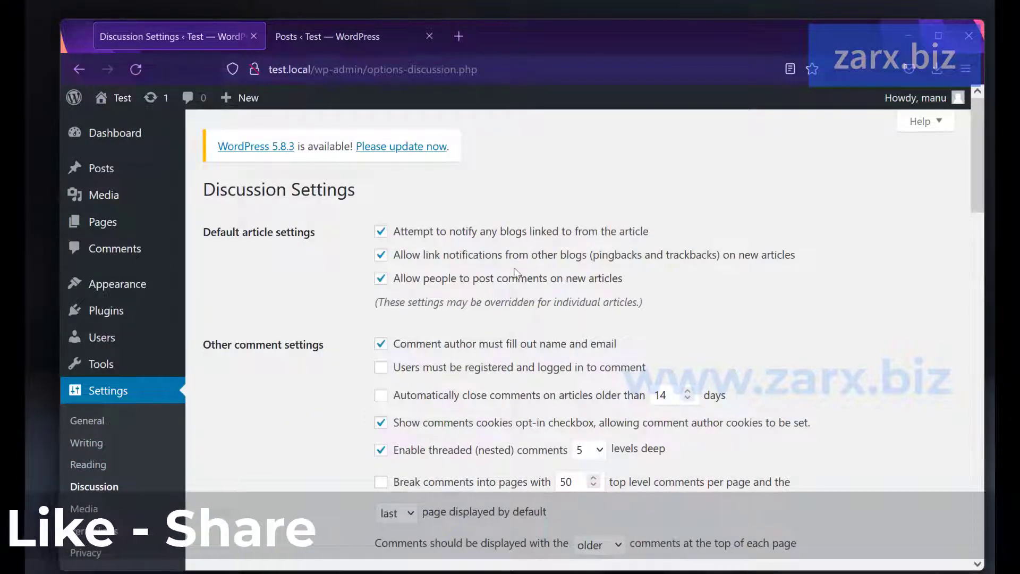
scroll(515, 269, down, 3)
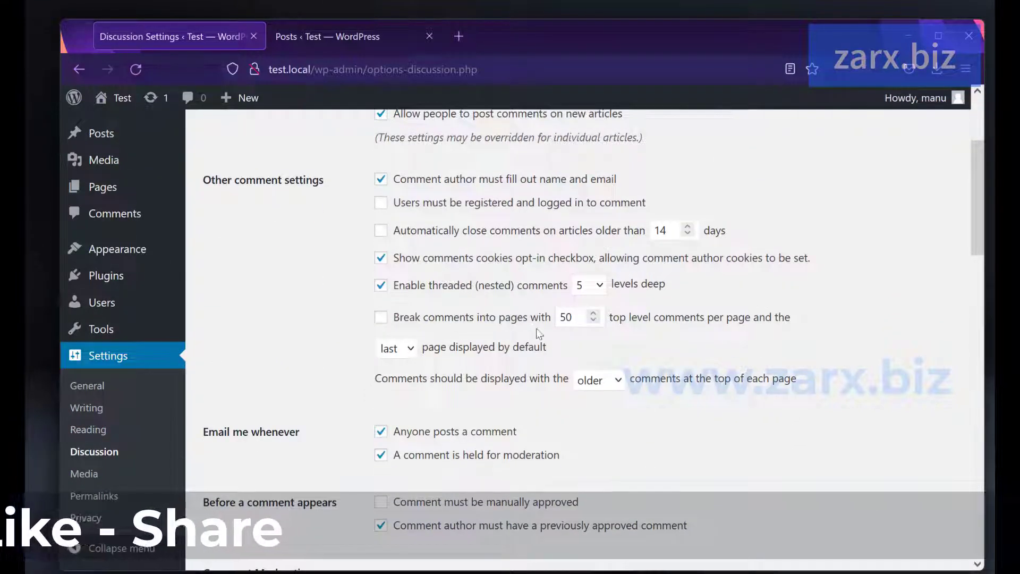
scroll(537, 327, up, 2)
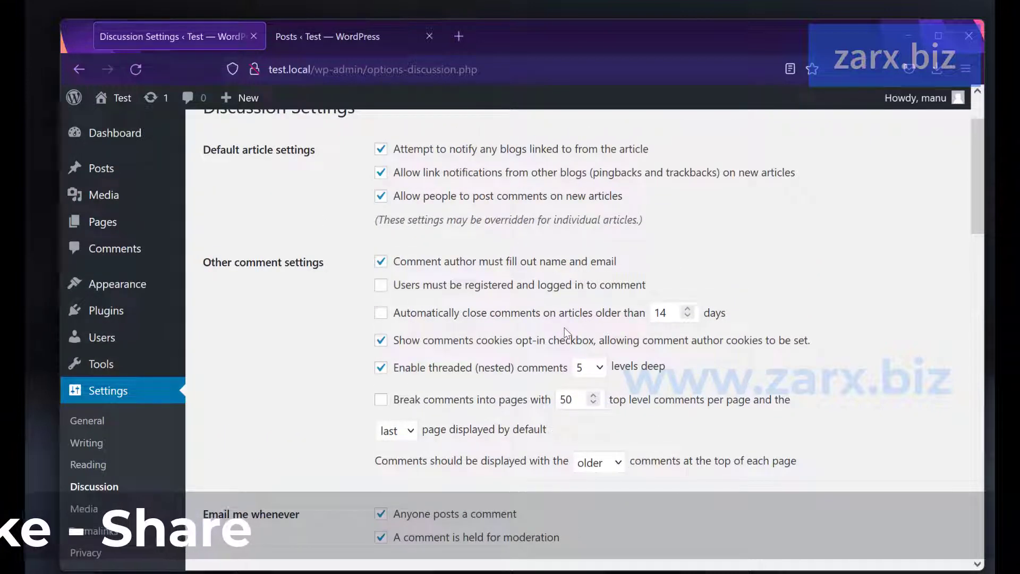
drag(396, 316, 709, 325)
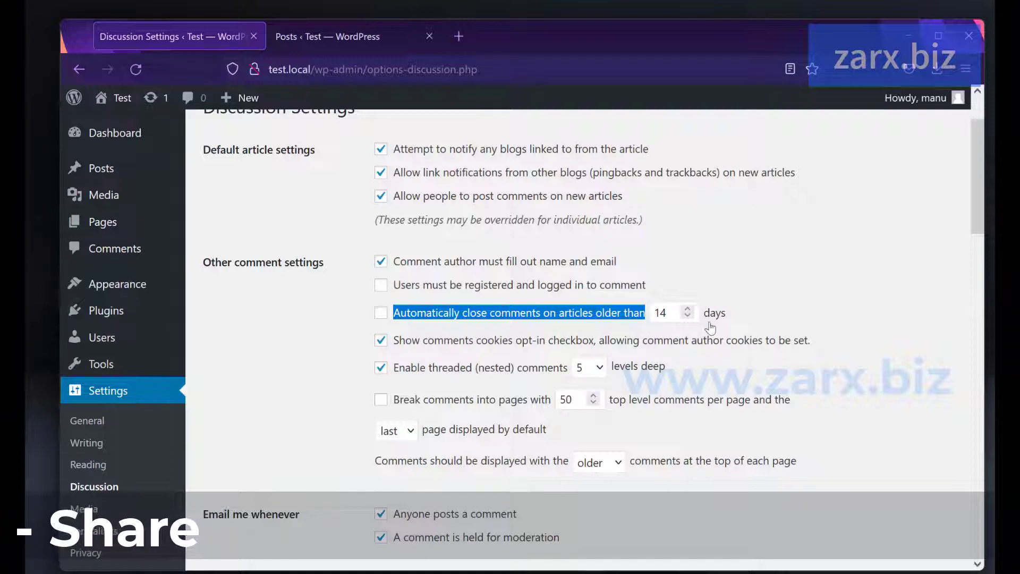
scroll(596, 342, down, 6)
scroll(554, 356, down, 18)
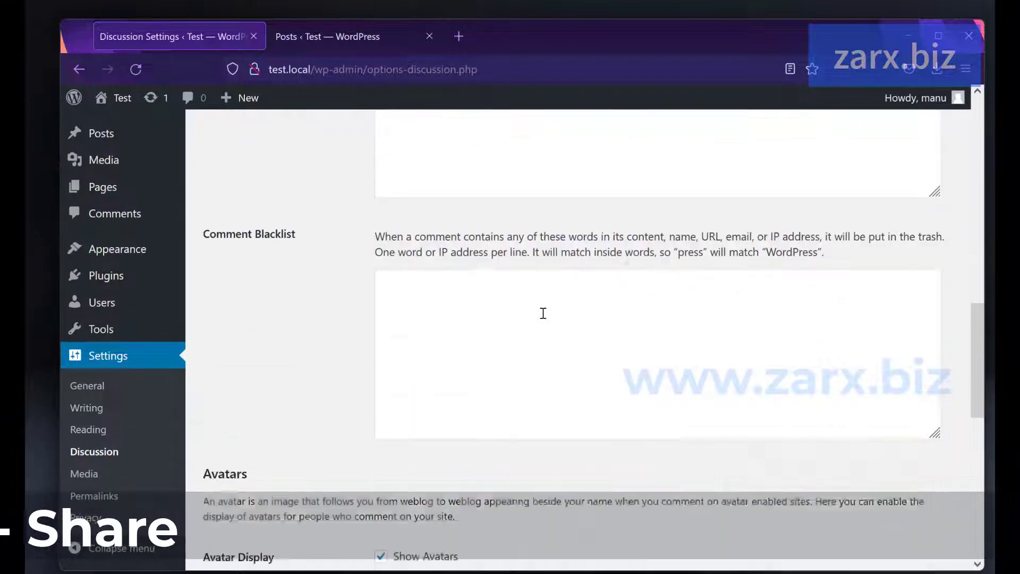
scroll(582, 360, down, 6)
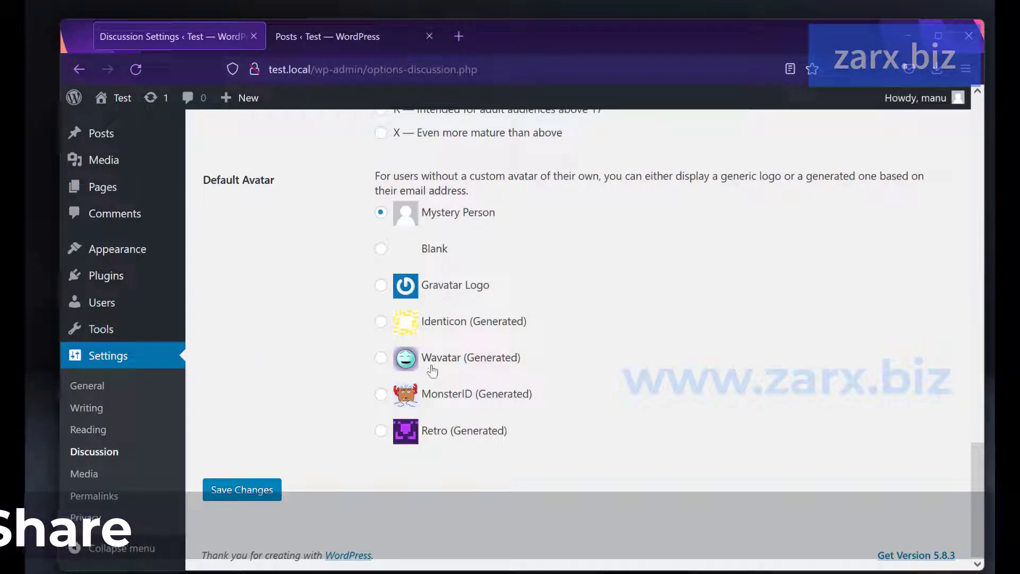
Step: Open the media settings and review the thumbnail, medium and large image sizes and the upload folder option
click(105, 481)
scroll(352, 287, down, 2)
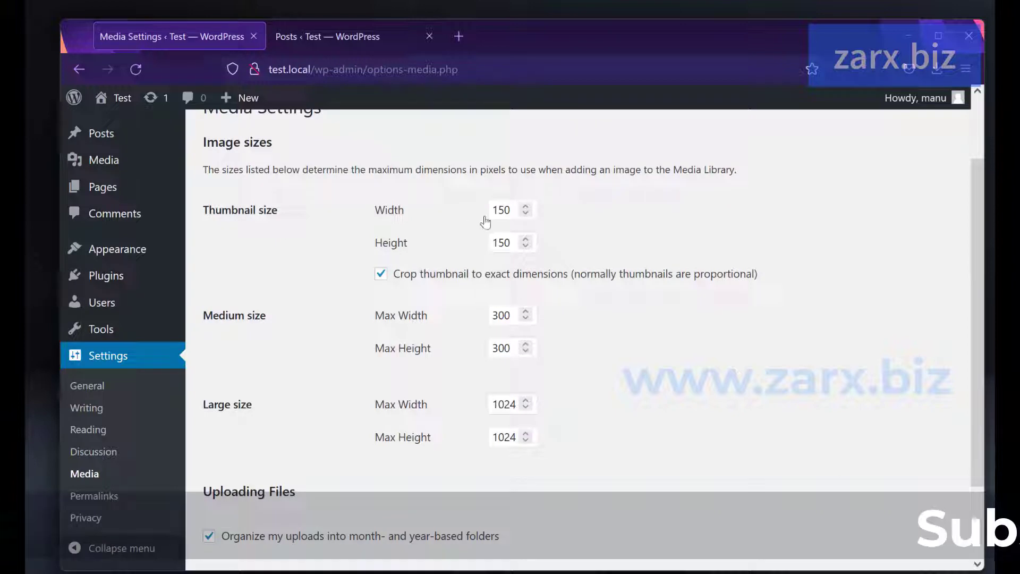
scroll(393, 452, down, 2)
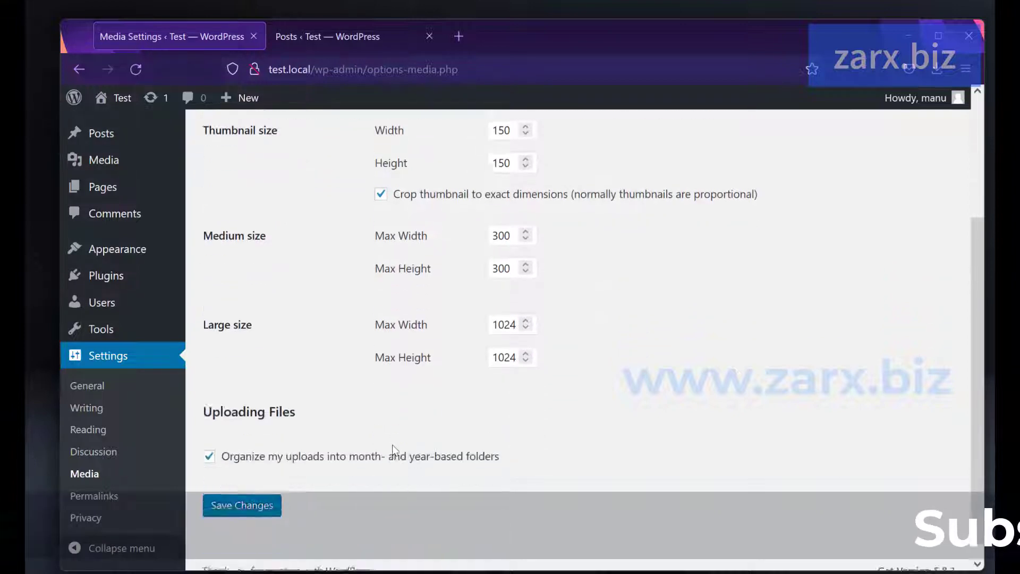
scroll(393, 452, up, 3)
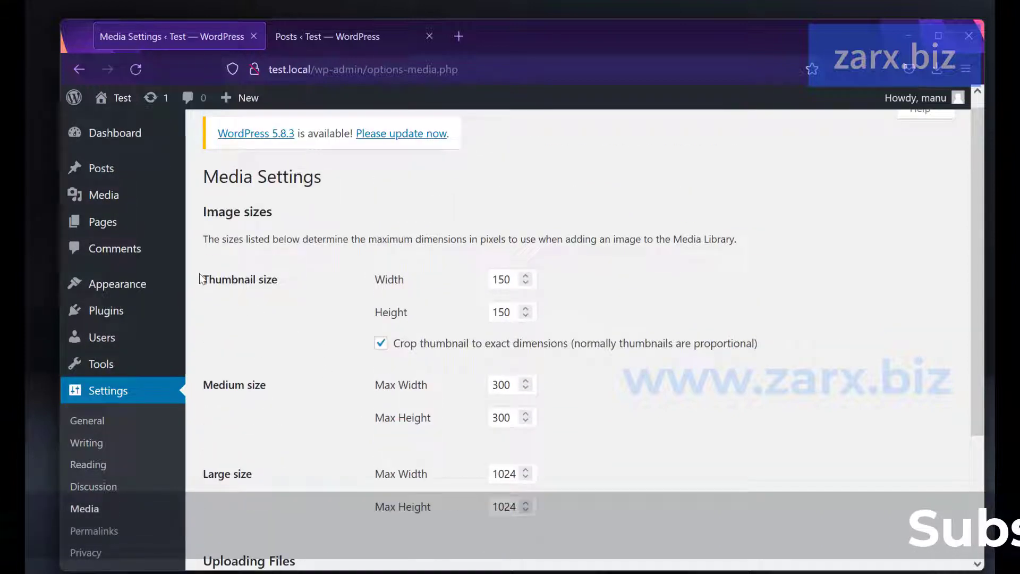
drag(203, 277, 276, 279)
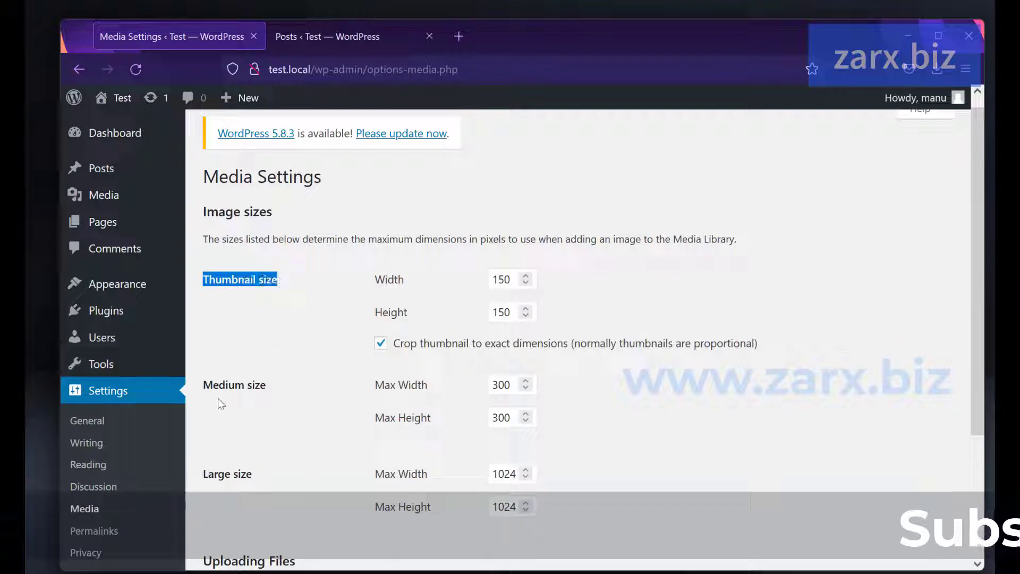
drag(203, 385, 297, 389)
scroll(213, 457, down, 3)
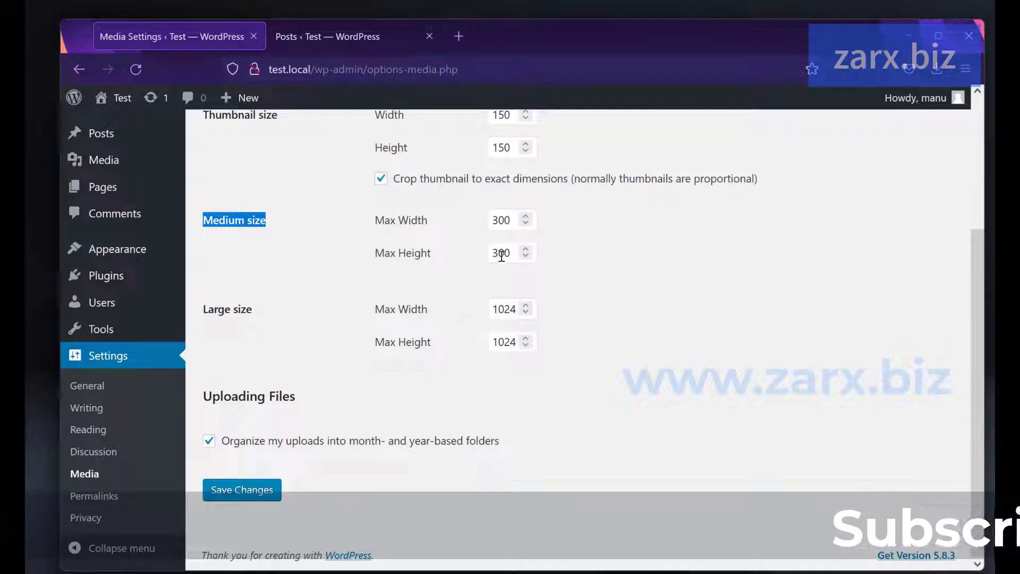
Step: Open the permalink settings and compare the URL structures, focusing on the Post name and Numeric examples
click(118, 495)
scroll(412, 289, down, 3)
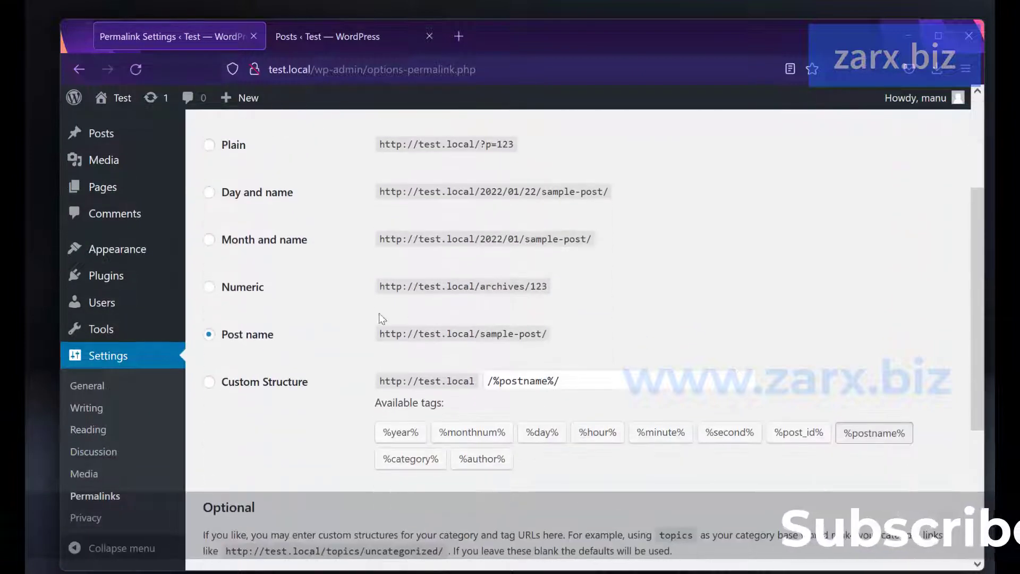
drag(380, 335, 557, 340)
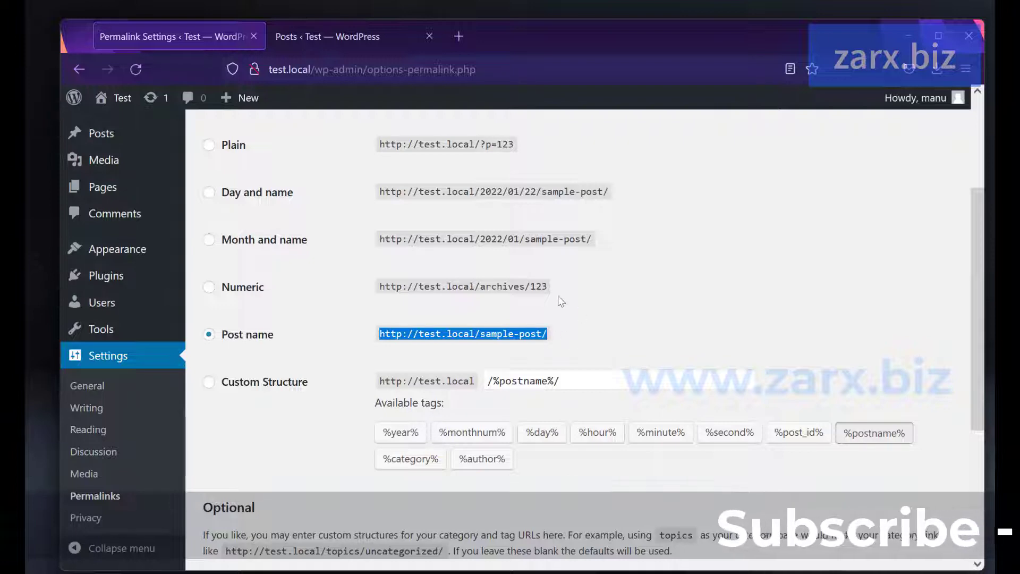
drag(379, 287, 553, 293)
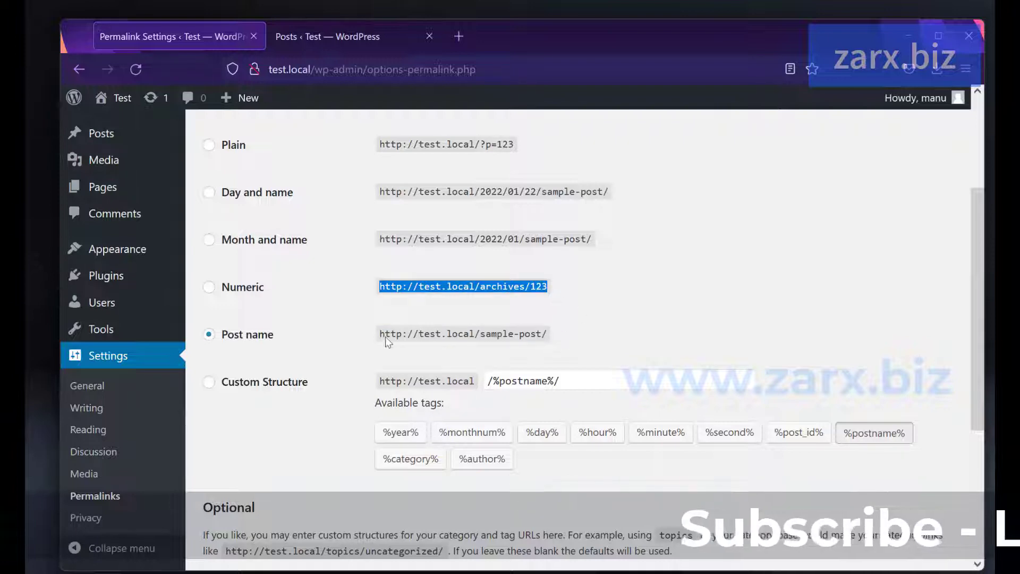
scroll(443, 309, up, 2)
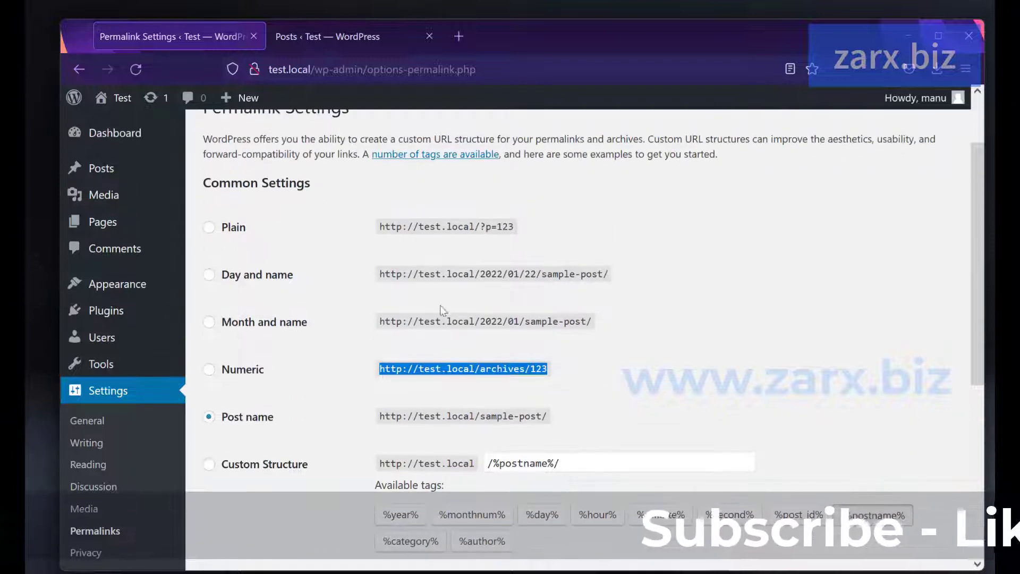
scroll(456, 374, down, 2)
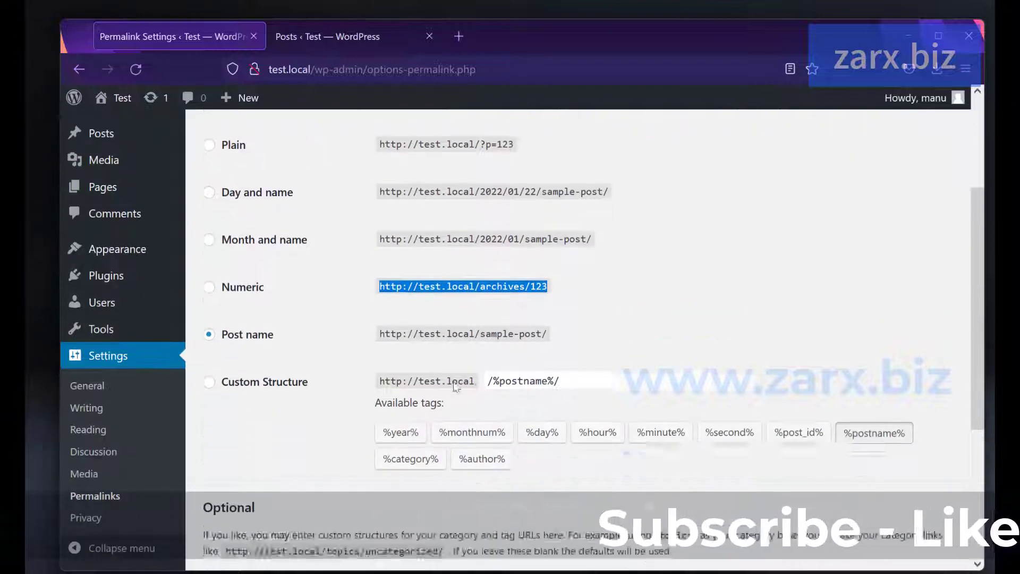
Step: Save the permalink settings with the Post name structure selected and open the privacy settings
scroll(456, 387, down, 2)
scroll(432, 231, down, 2)
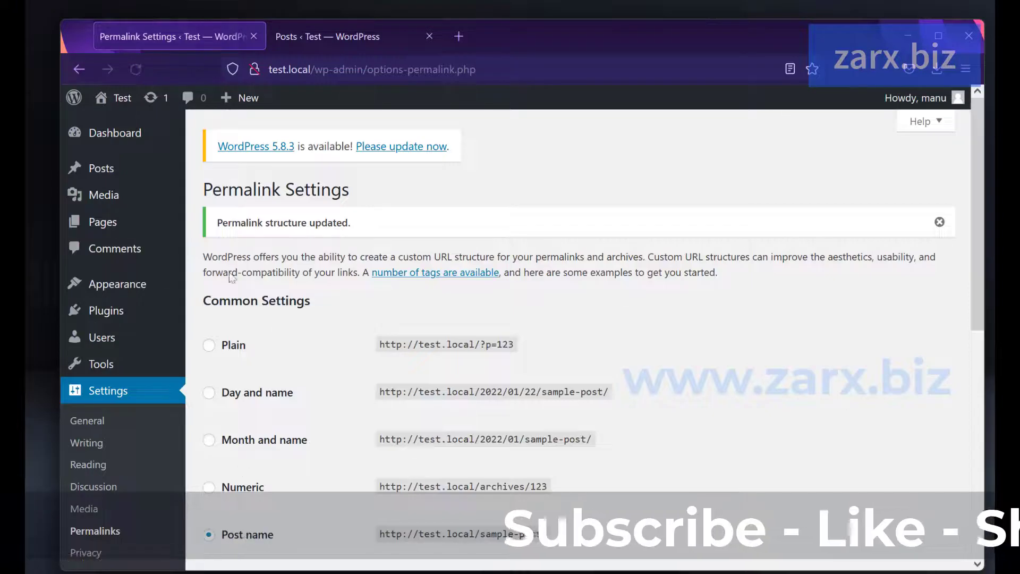
drag(216, 223, 372, 222)
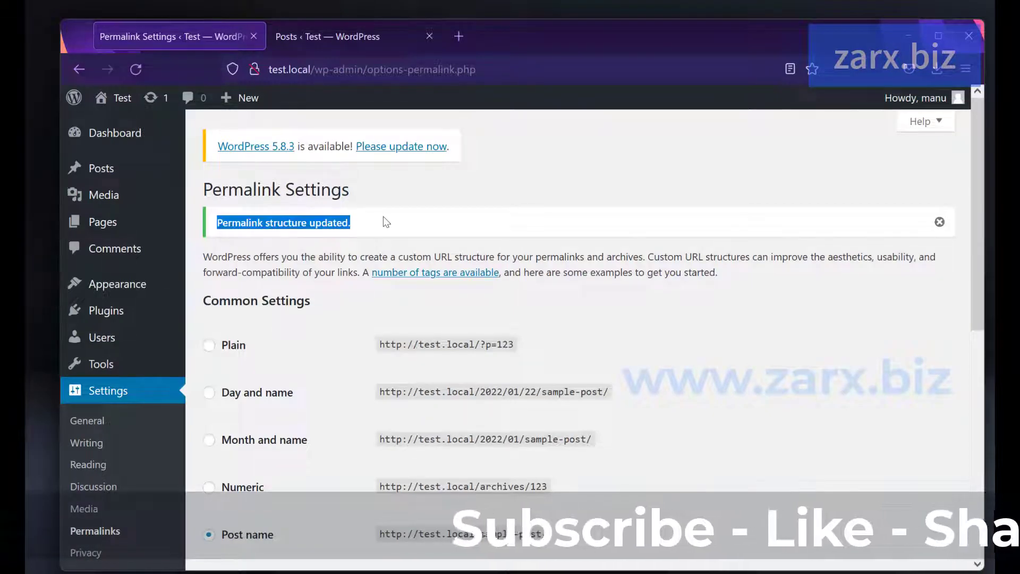
scroll(383, 216, down, 3)
click(131, 522)
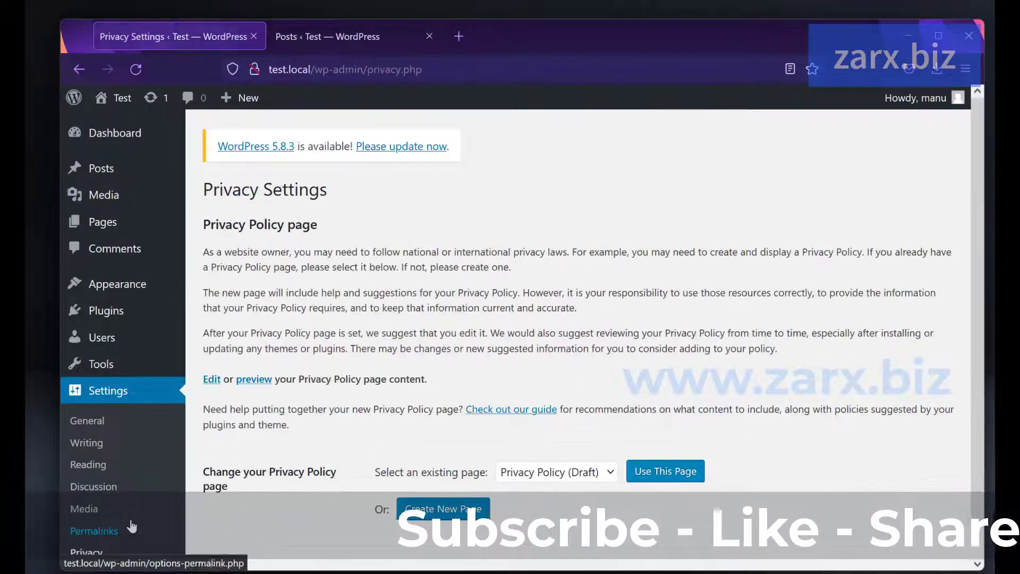
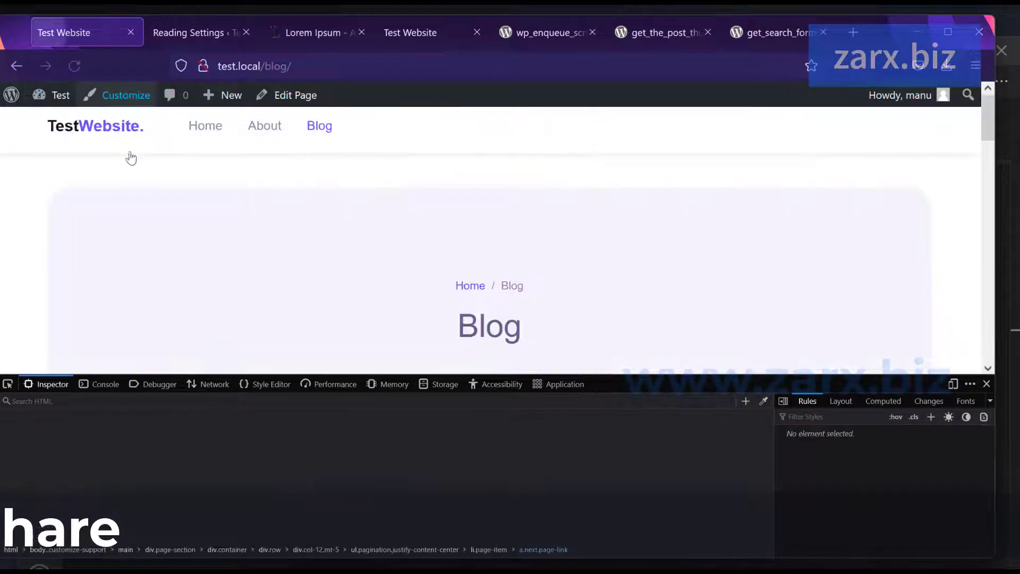
Step: Test the blog's numbered pagination by going to page 2 and back to page 1
scroll(335, 228, down, 15)
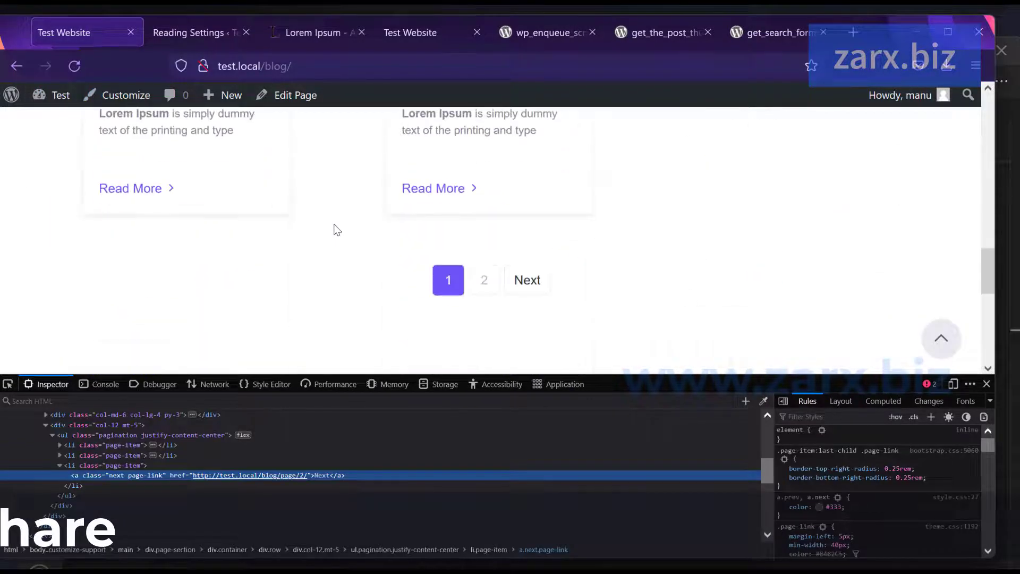
click(484, 280)
scroll(531, 296, down, 15)
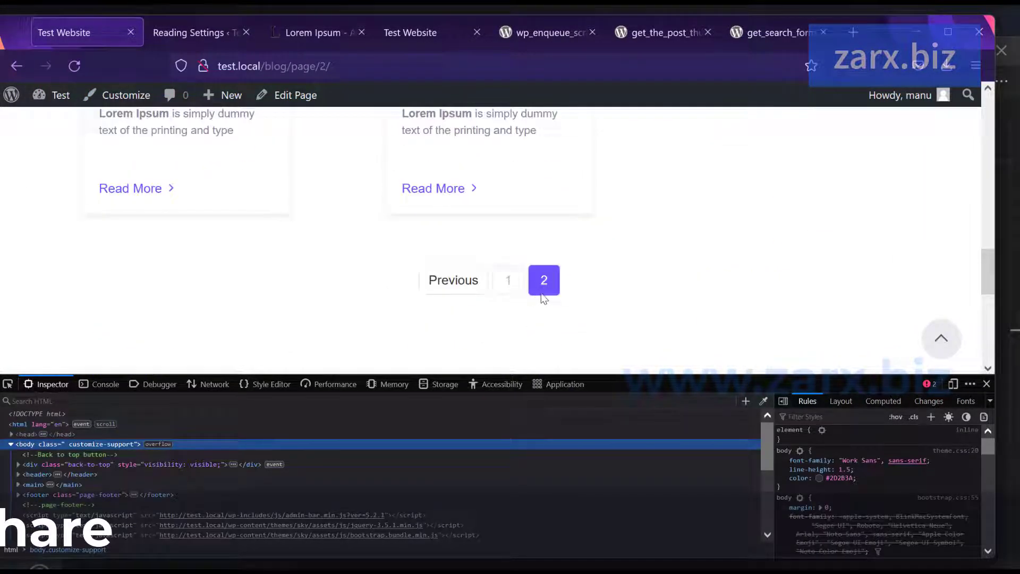
click(509, 285)
Step: Shrink the developer tools pane and test the blog pagination's Next link
drag(614, 374, 615, 449)
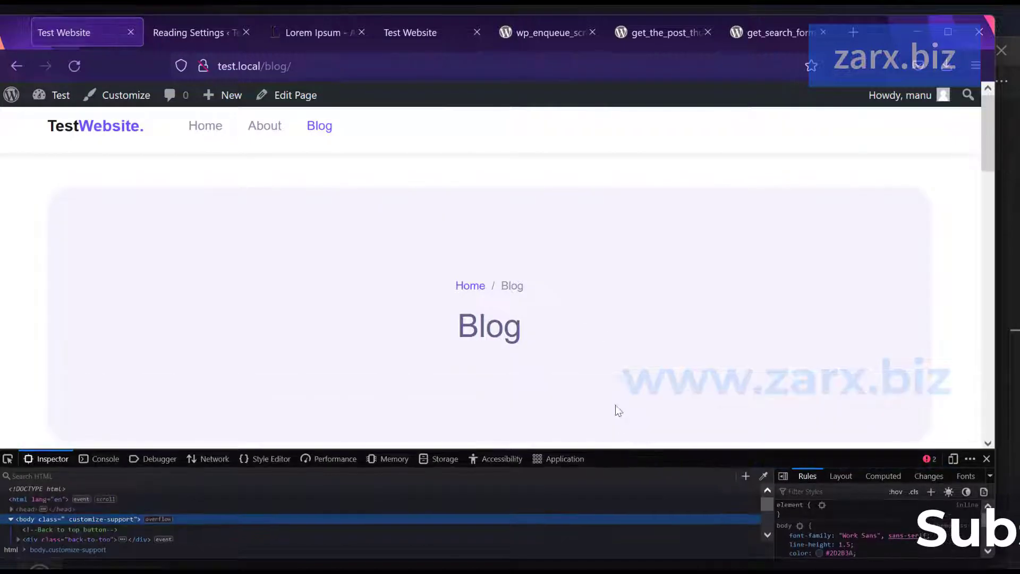
scroll(609, 364, down, 15)
scroll(490, 217, up, 3)
scroll(491, 218, up, 1)
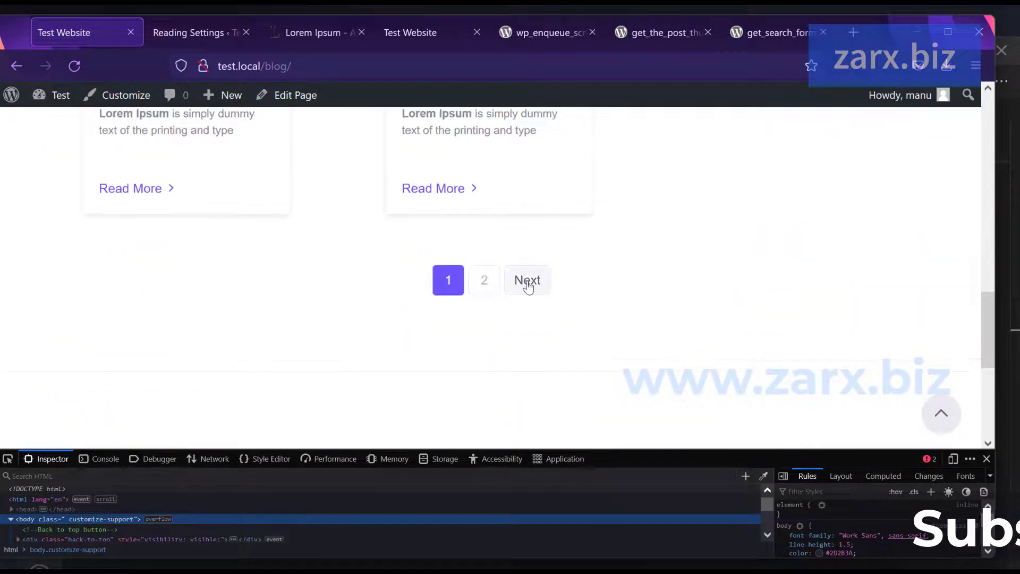
click(527, 282)
scroll(578, 269, down, 8)
scroll(579, 268, down, 2)
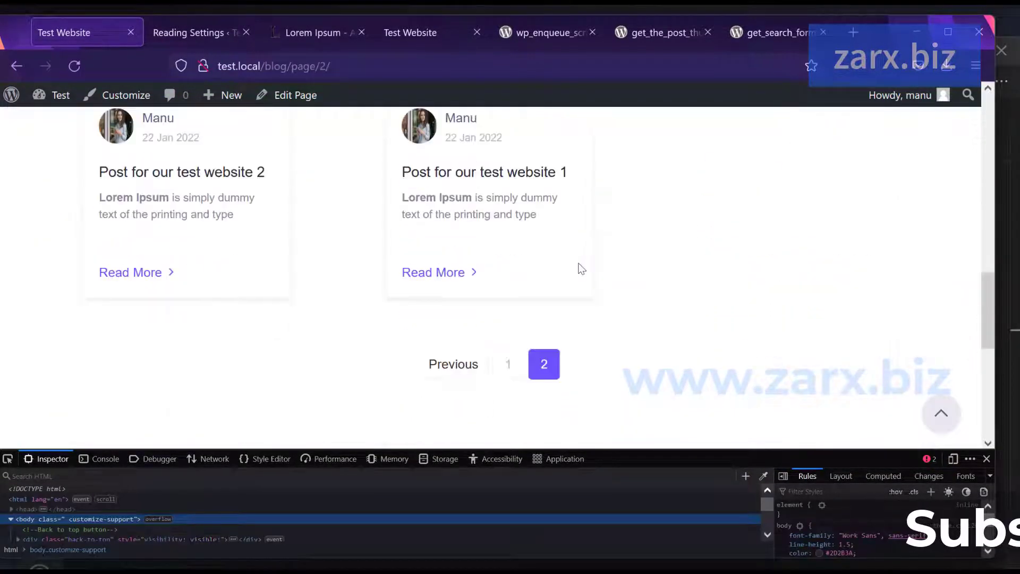
Step: Open the post "Post for our test website 6" and look through its page down to the site footer
scroll(579, 267, up, 10)
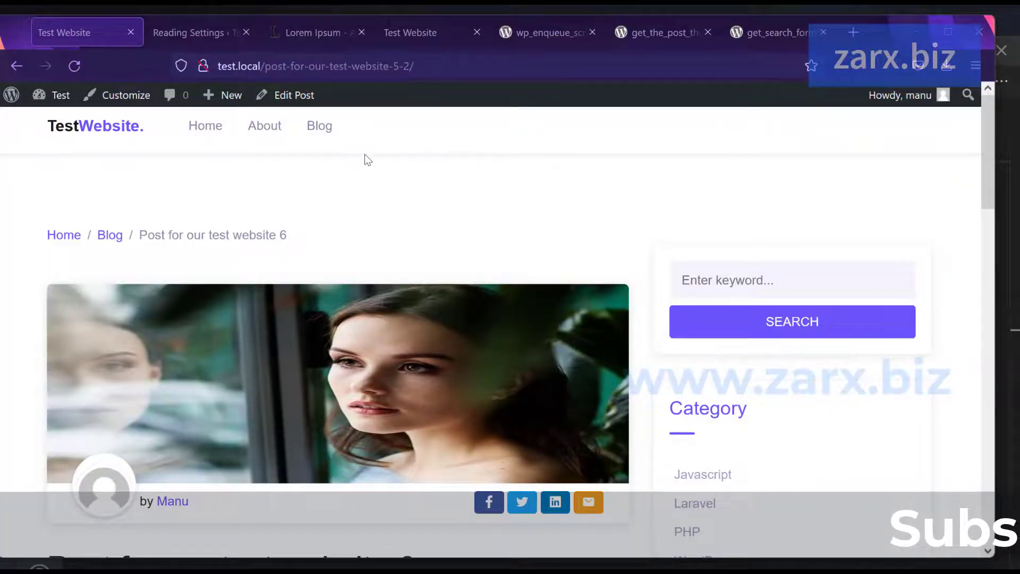
scroll(383, 186, down, 2)
scroll(401, 212, down, 15)
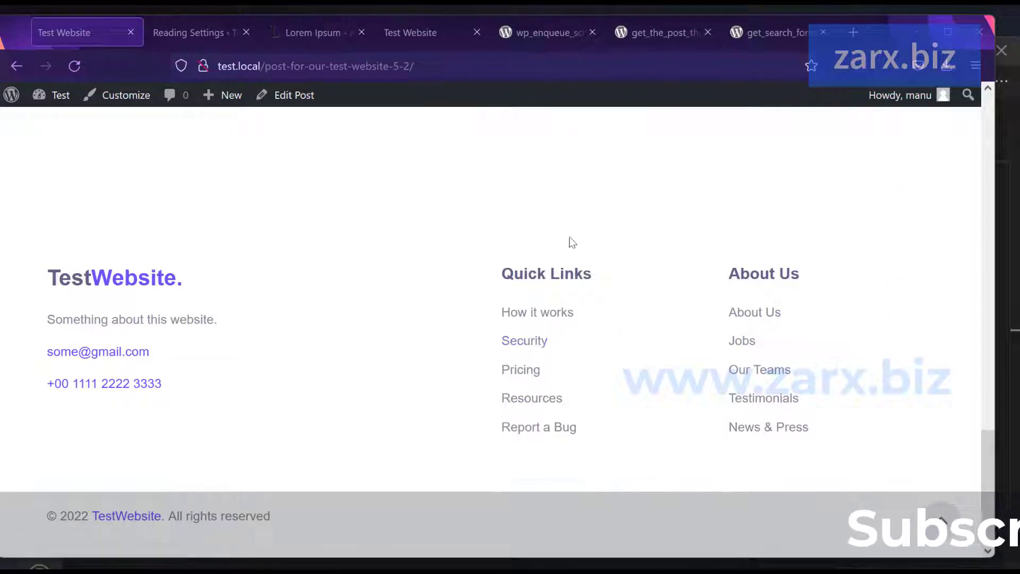
Step: Switch to Visual Studio Code and close header.php, search.php, archive.php, page.php and searchform.php
key(alt+Tab)
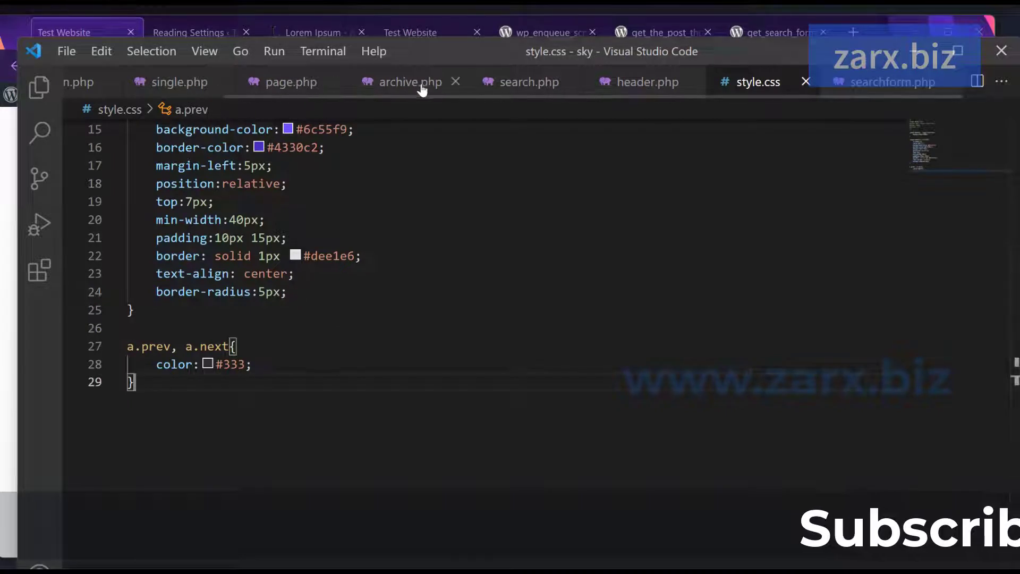
scroll(432, 88, up, 3)
scroll(432, 89, down, 3)
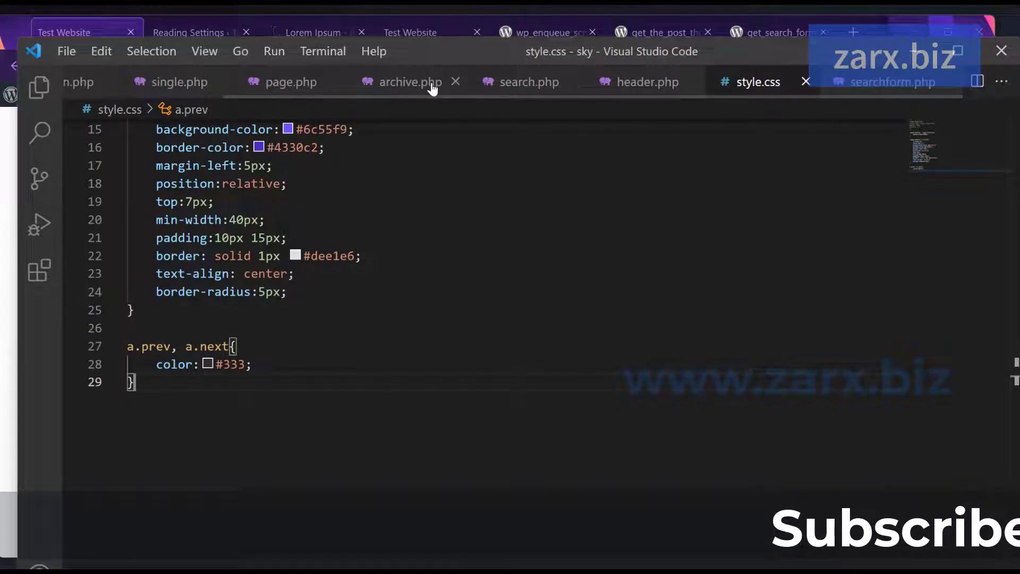
click(691, 82)
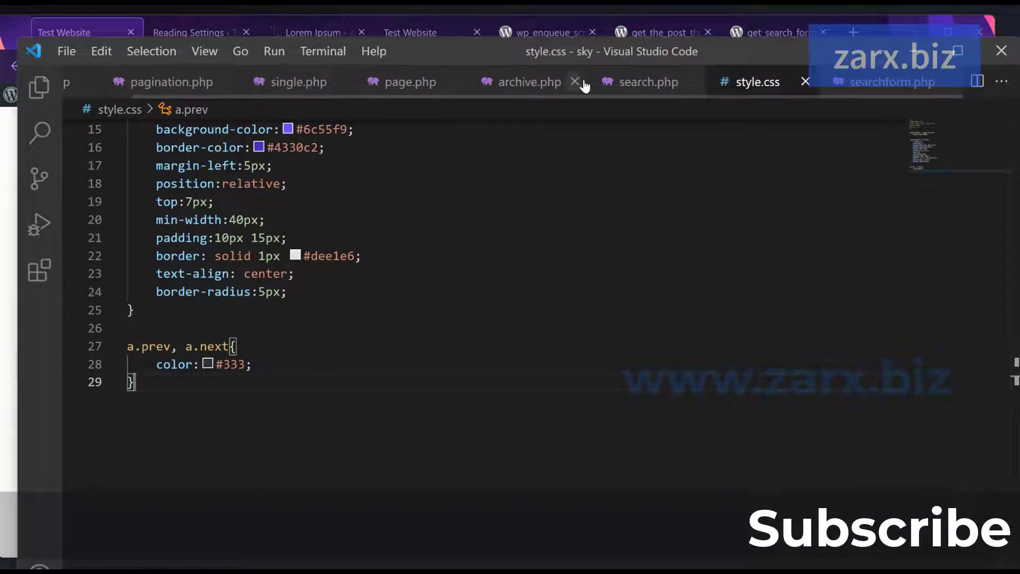
click(691, 82)
click(653, 82)
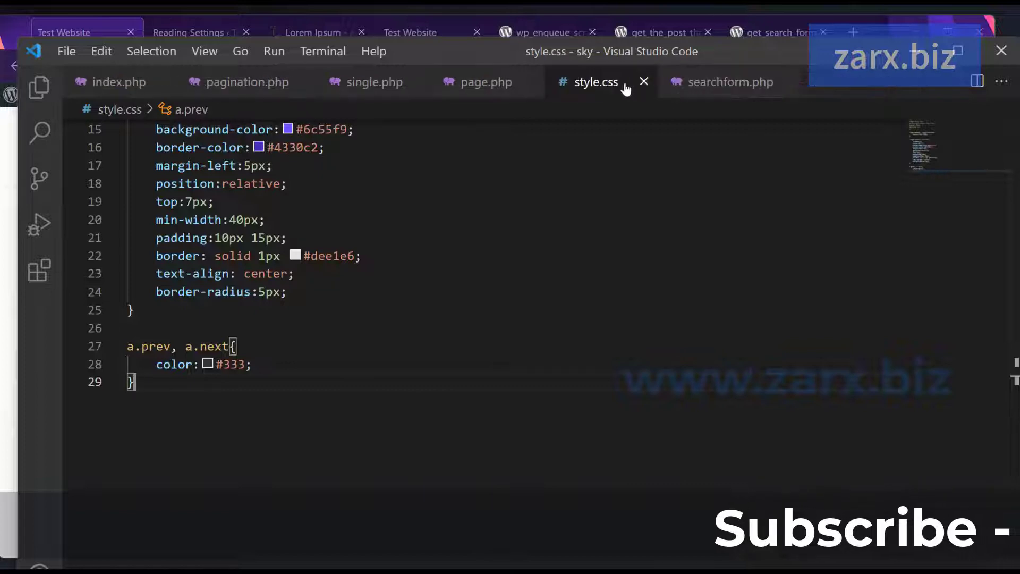
click(530, 83)
click(670, 82)
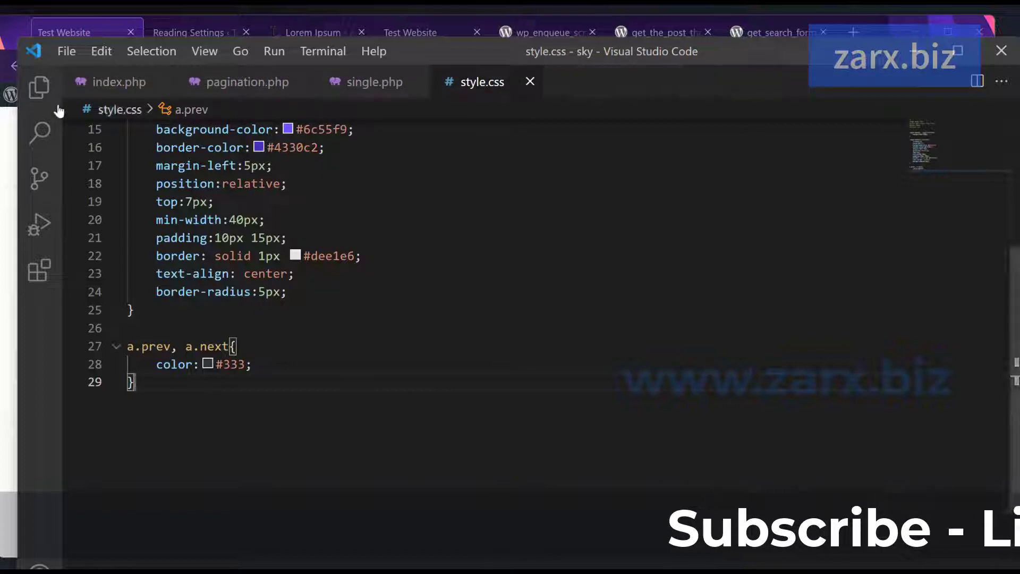
Step: Show the theme's file list and open footer.php at the start of its page-footer markup
click(38, 94)
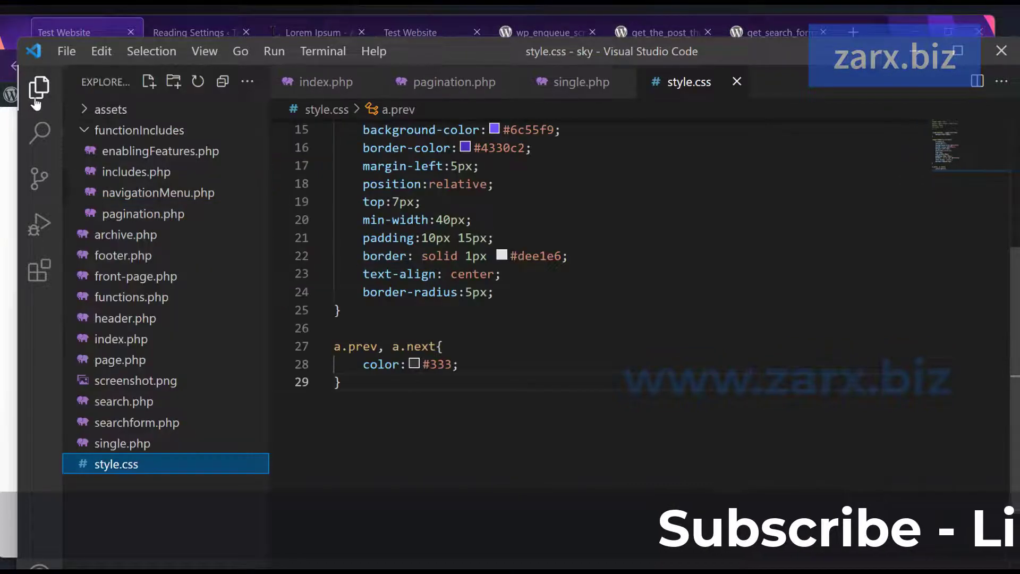
click(133, 256)
scroll(585, 340, up, 6)
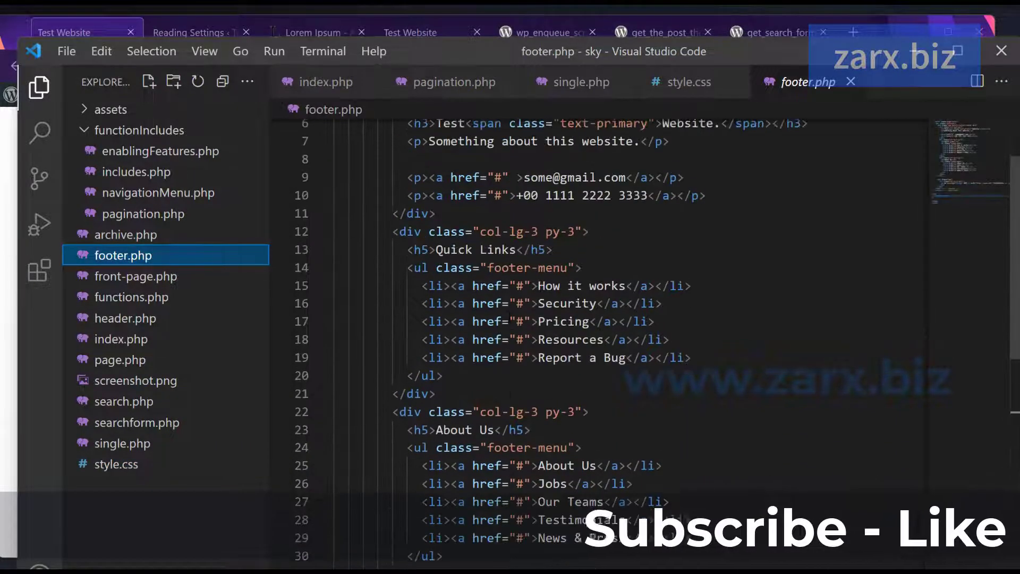
scroll(509, 316, up, 2)
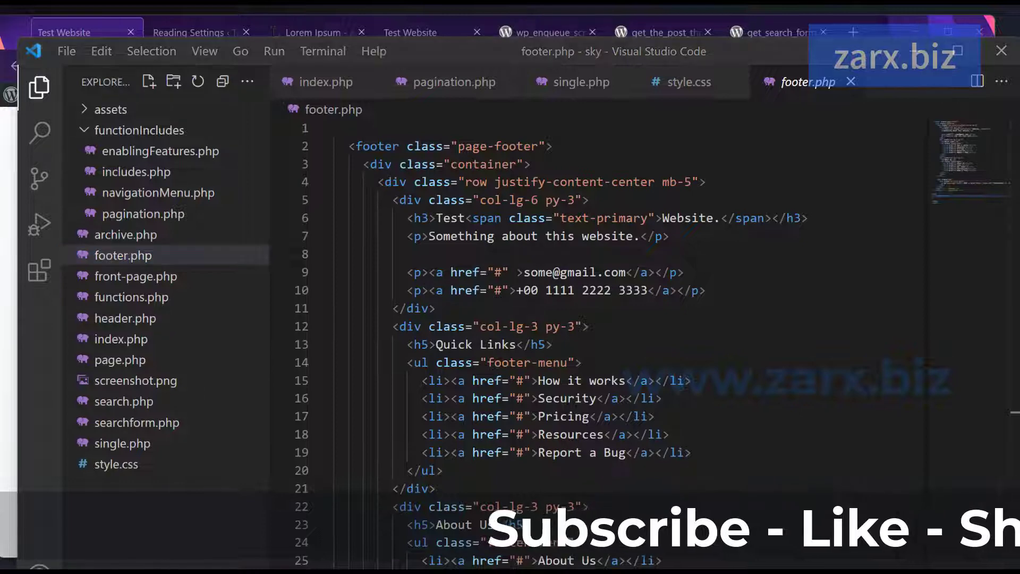
Step: Change the "Quick Links" heading in footer.php to "Check More"
scroll(391, 388, down, 2)
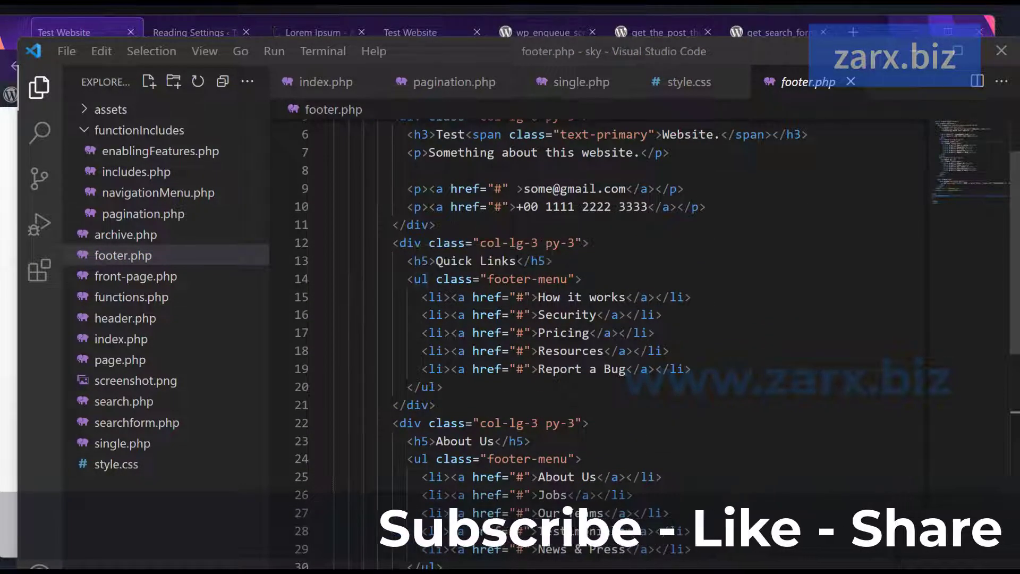
drag(517, 261, 437, 261)
key(BackSpace)
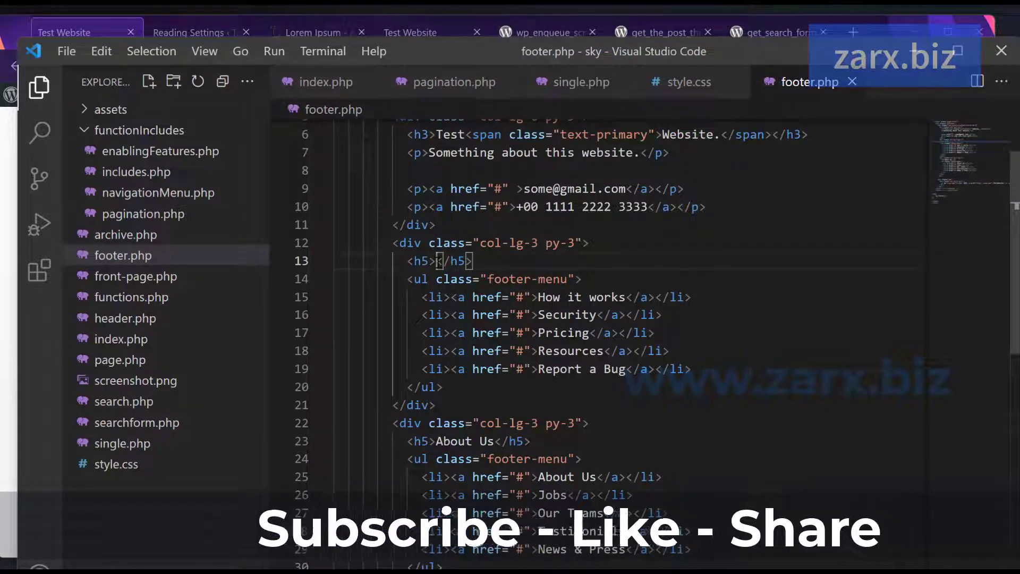
text(Check More)
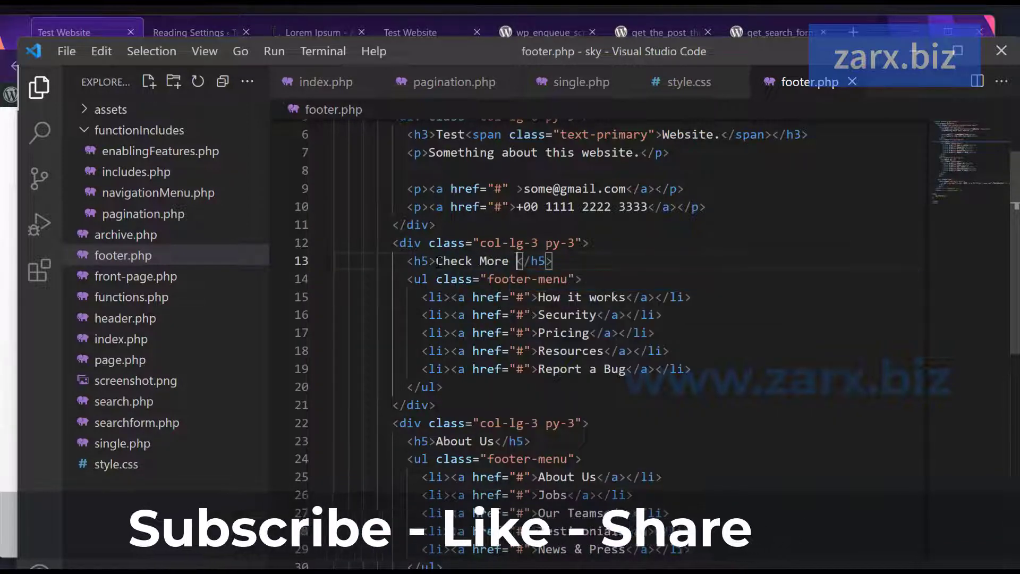
Step: Copy the PHP get_categories loop from single.php's category widget into the start of footer.php's "Check More" list
click(582, 82)
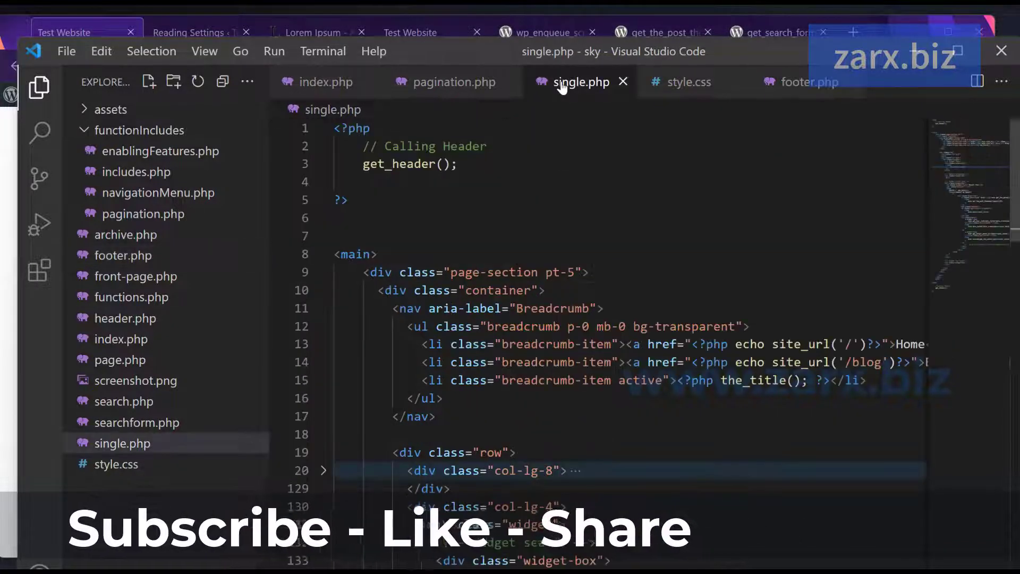
scroll(601, 298, down, 6)
scroll(504, 283, down, 2)
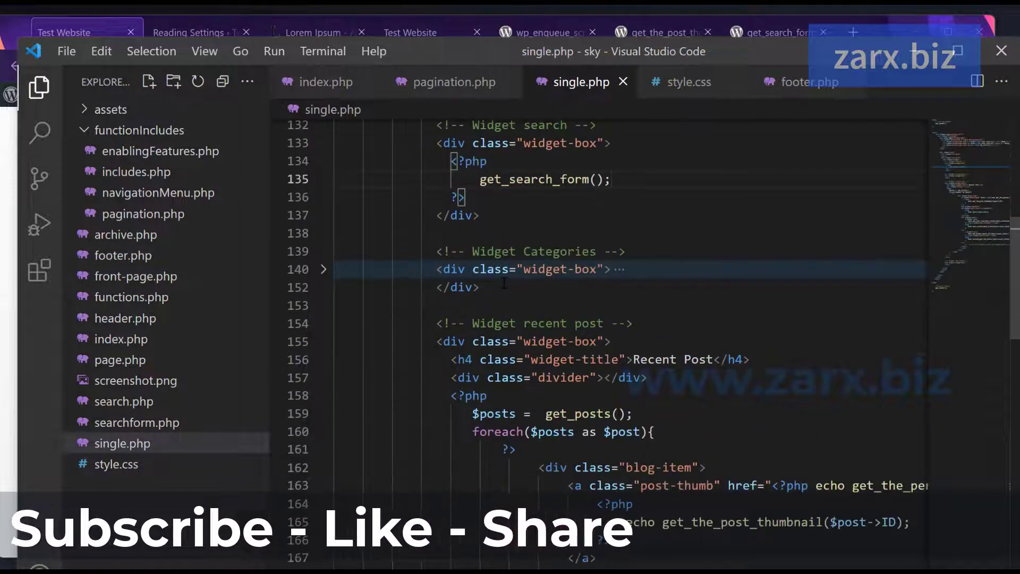
click(323, 269)
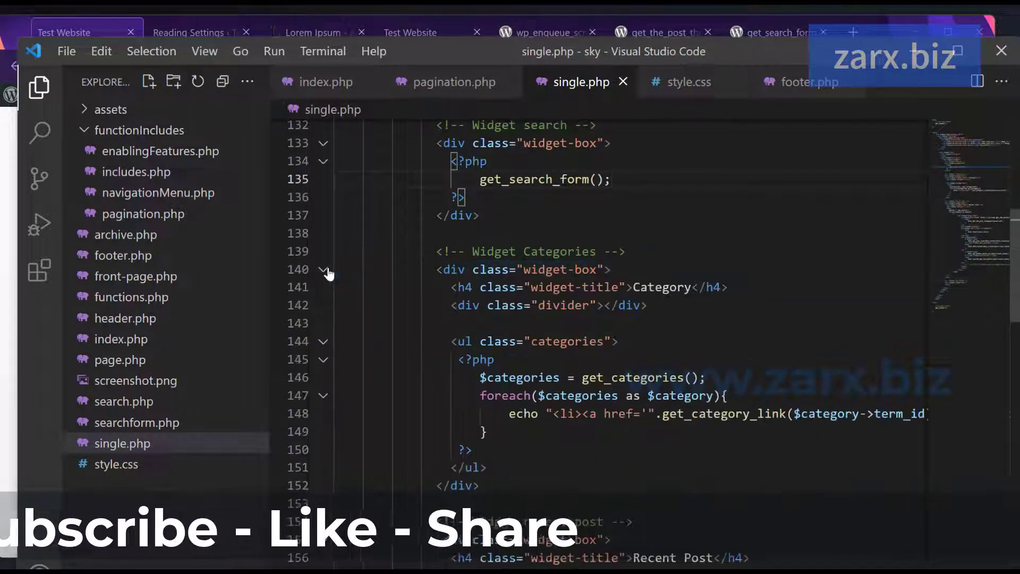
drag(459, 361, 490, 444)
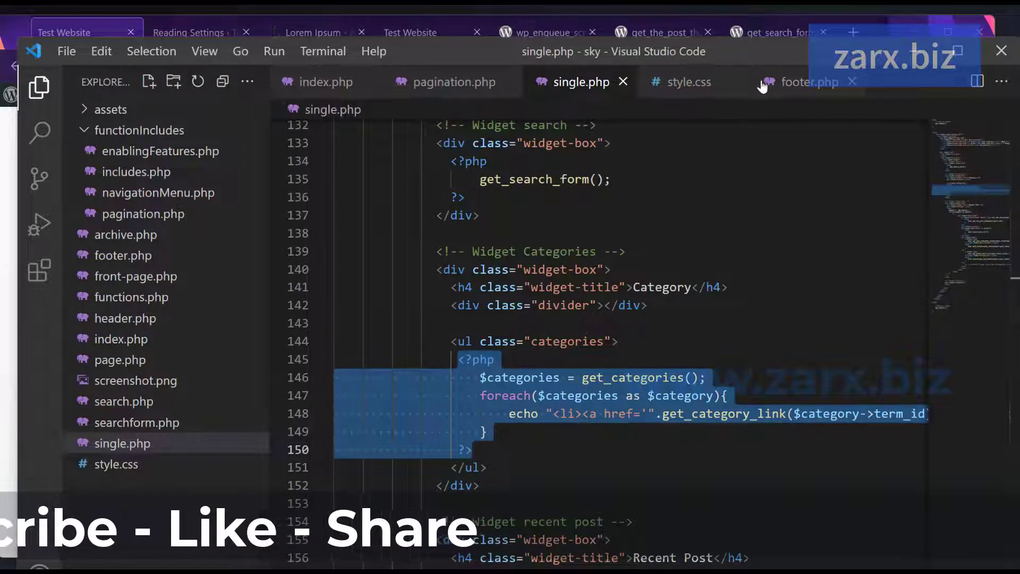
click(797, 84)
click(598, 283)
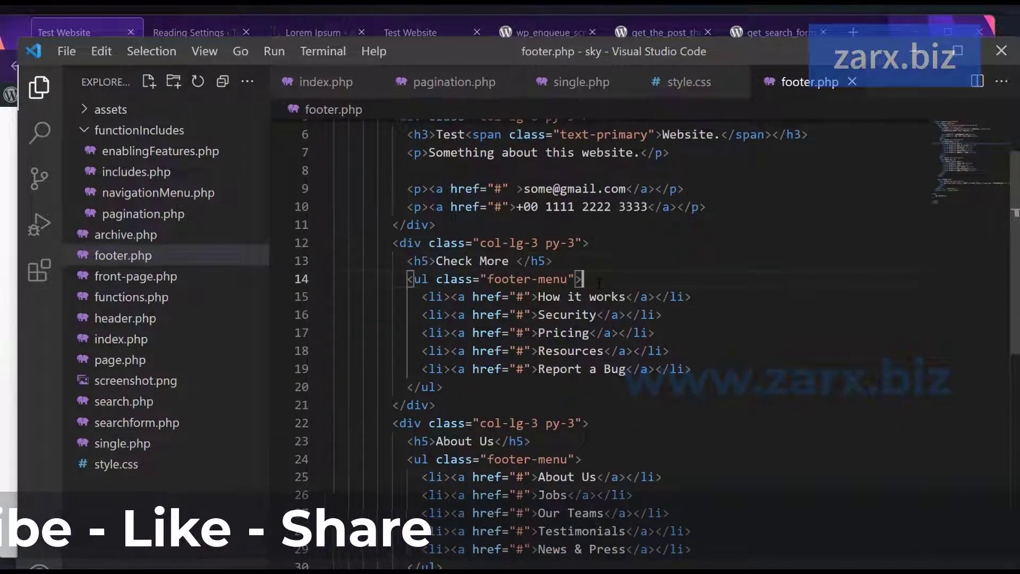
key(Return)
key(ctrl+v)
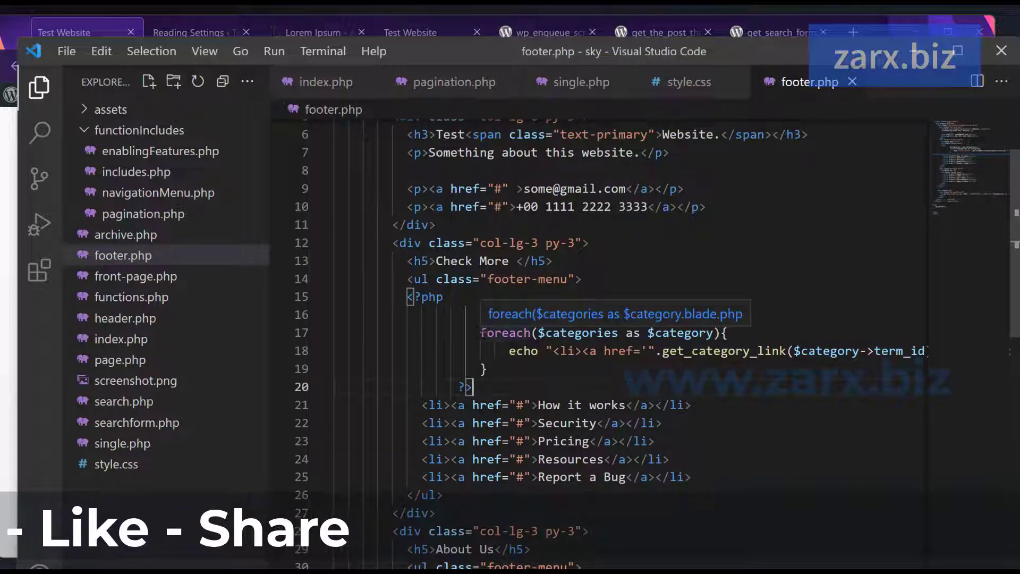
Step: Delete the five placeholder list items, "How it works" through "Report a Bug", below the category loop
click(452, 405)
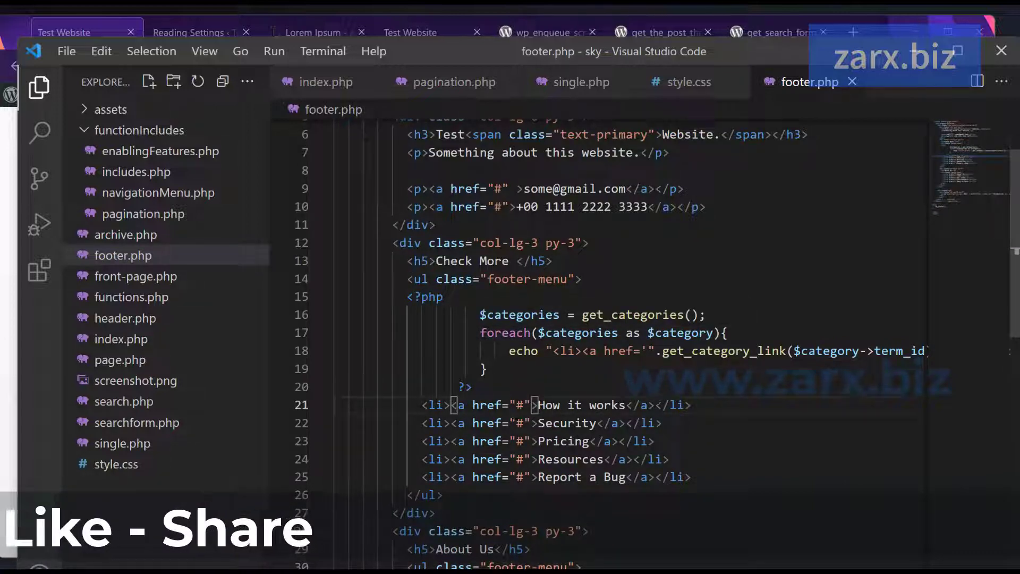
drag(423, 406, 472, 478)
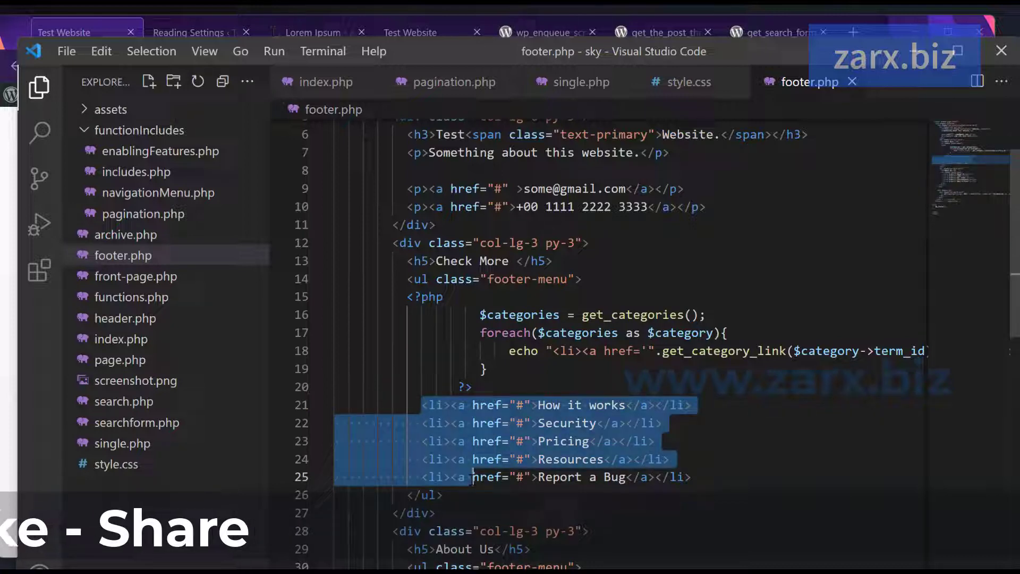
drag(473, 478, 720, 477)
key(BackSpace)
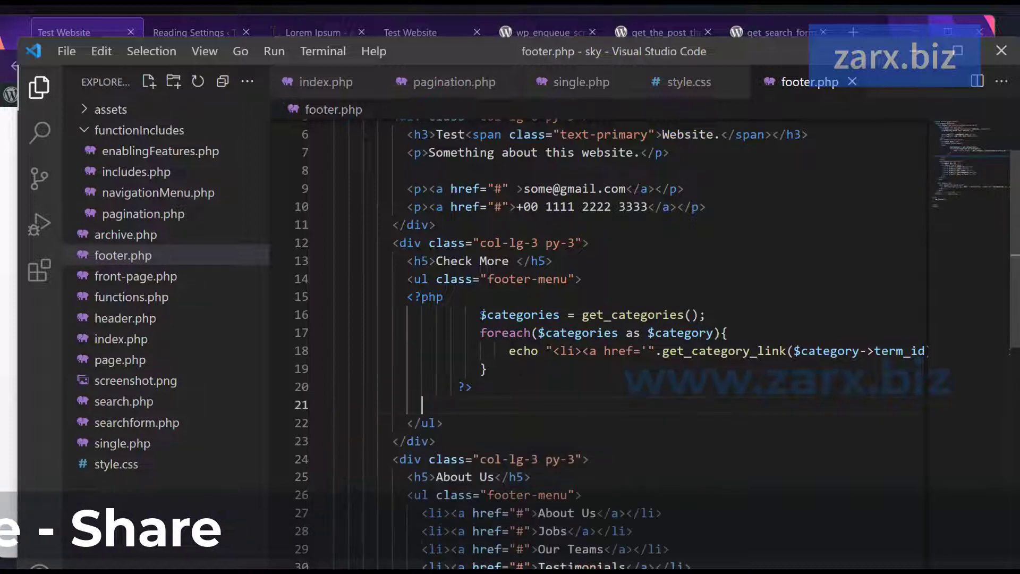
Step: Reduce the indentation of the category loop's lines and remove the blank line after its closing PHP tag
drag(480, 315, 446, 333)
key(BackSpace)
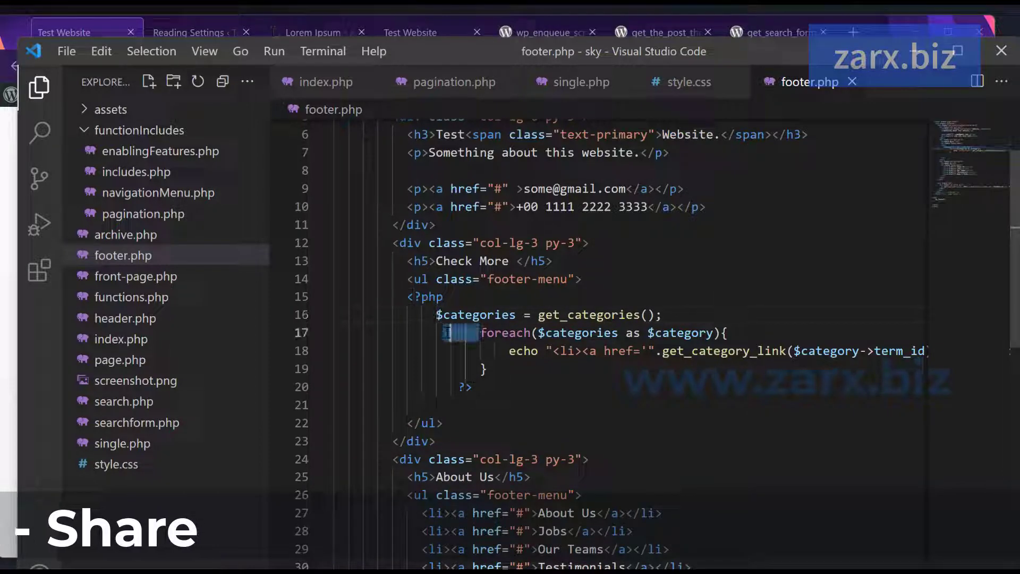
key(BackSpace)
drag(508, 351, 421, 387)
key(BackSpace)
key(BackSpace)
key(BackSpace)
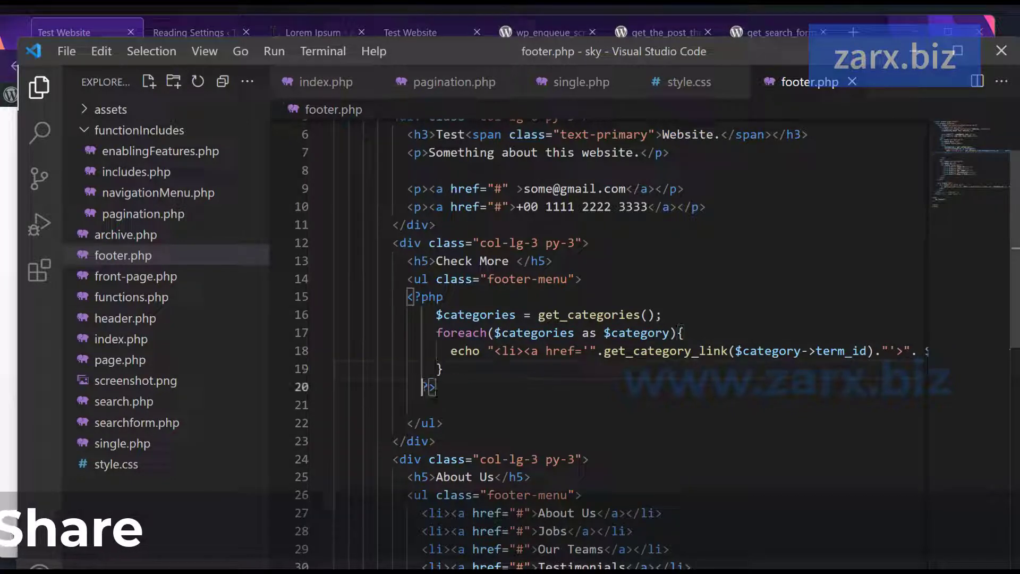
drag(335, 405, 437, 386)
key(BackSpace)
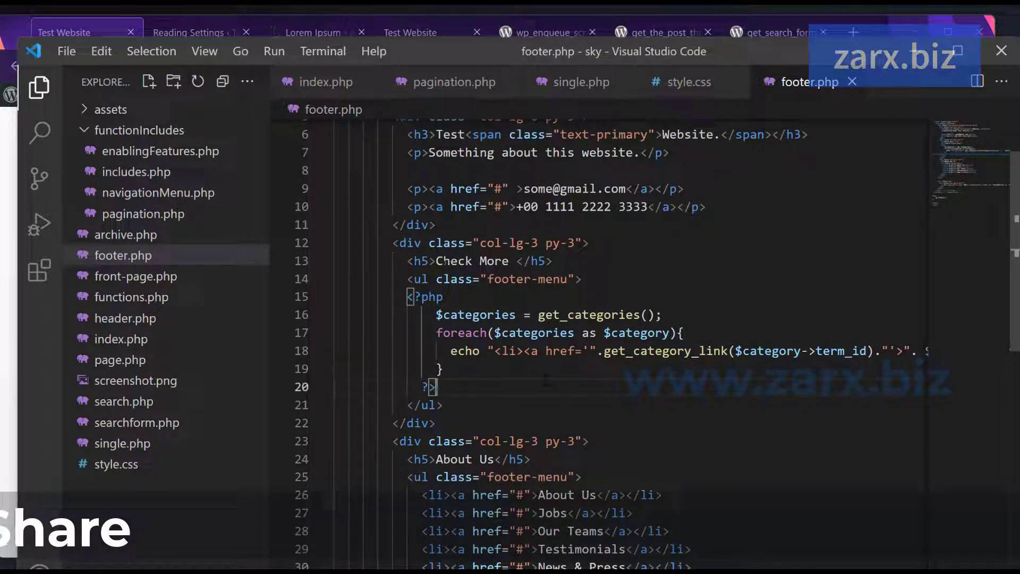
Step: Switch to the browser, reload the post page and test the footer's Laravel and PHP category links
key(alt+Tab)
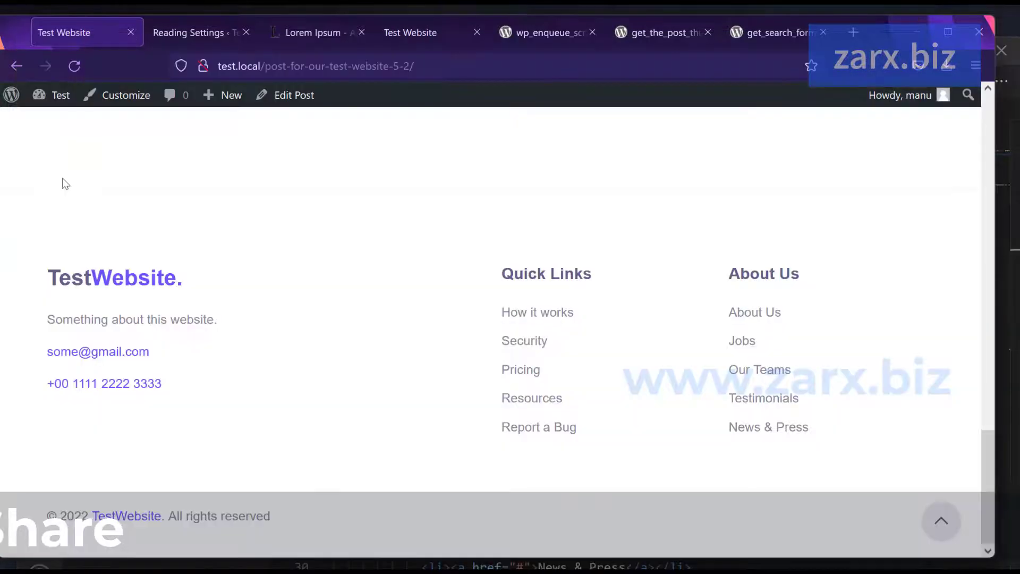
click(75, 66)
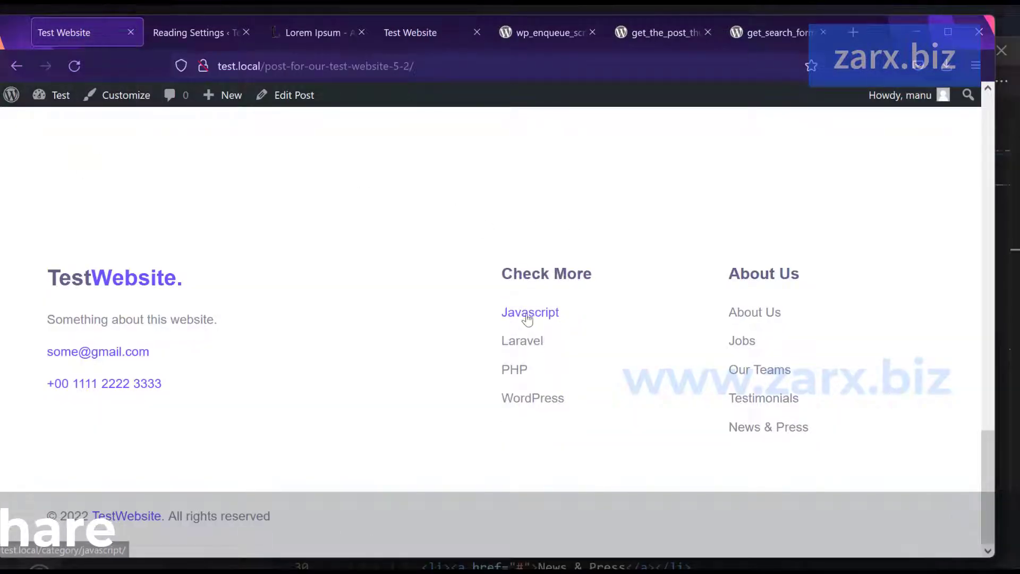
click(528, 348)
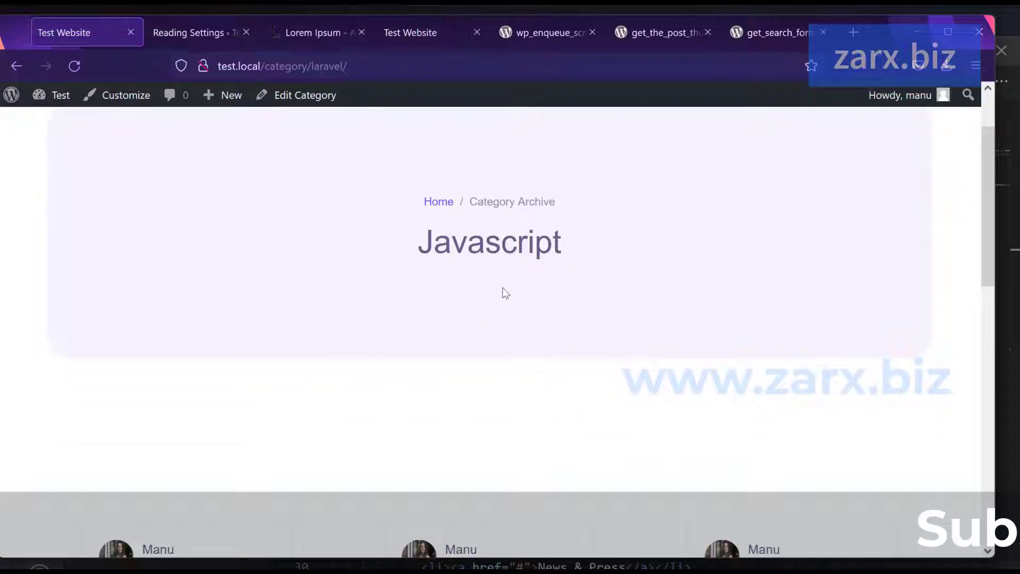
click(22, 66)
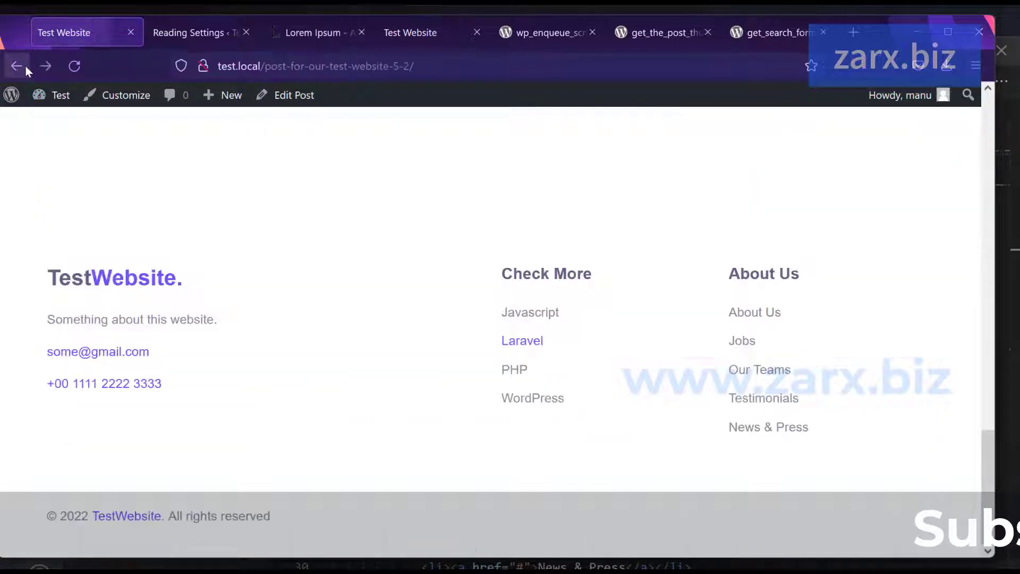
click(522, 375)
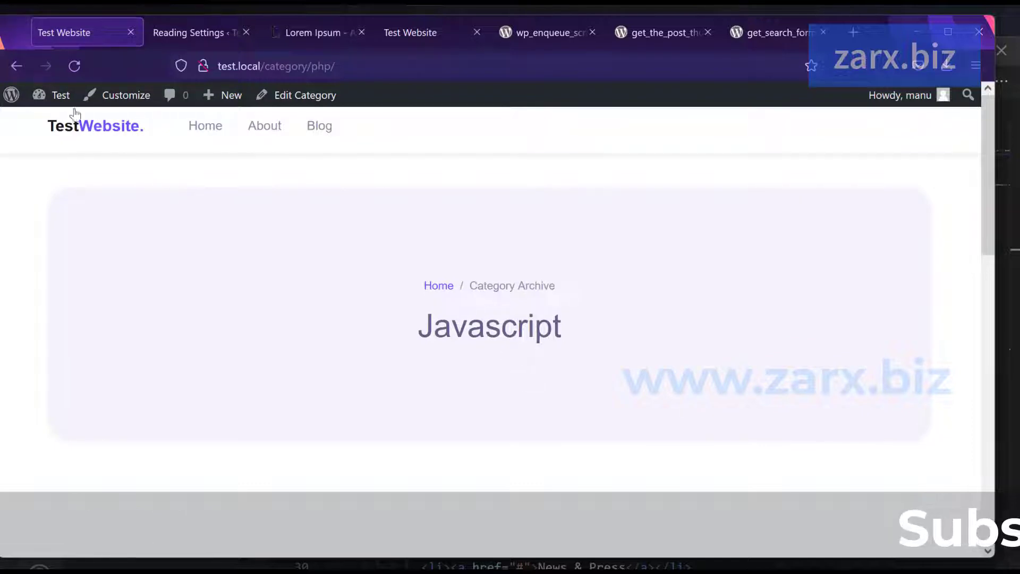
click(20, 67)
Step: Switch to Visual Studio Code and review the echo line that builds the category links in footer.php
key(alt+Tab)
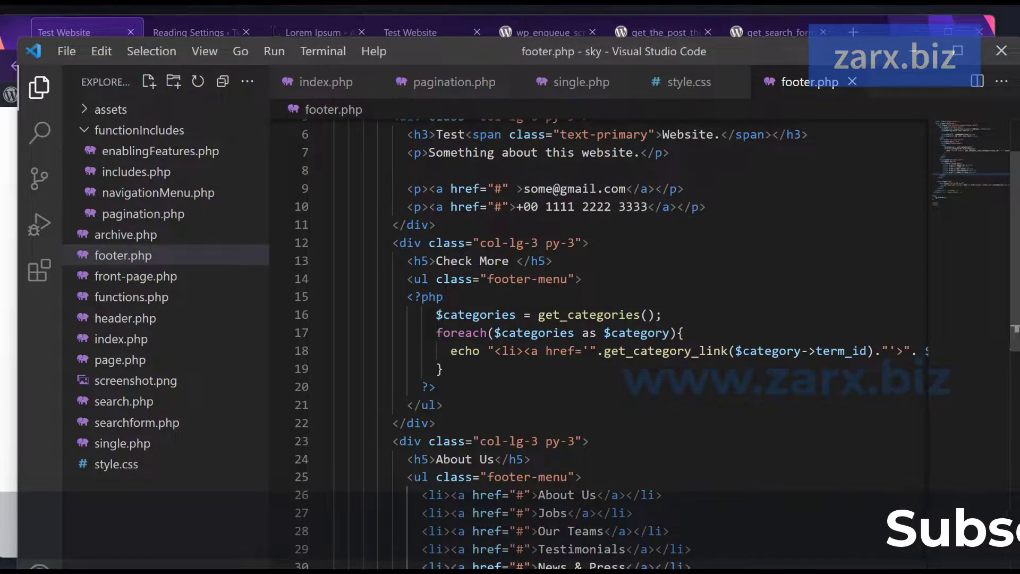
scroll(604, 344, right, 5)
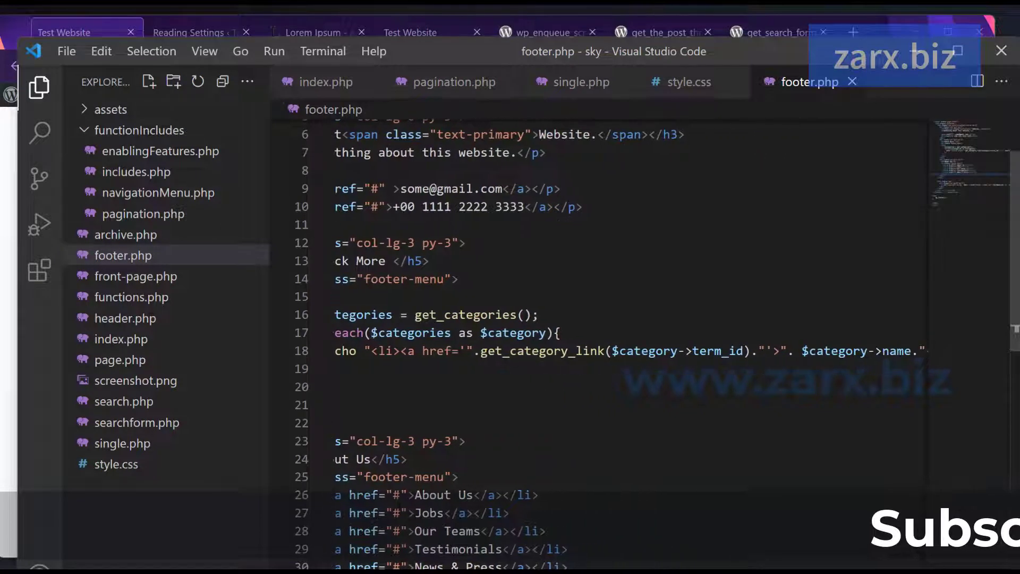
scroll(604, 343, left, 3)
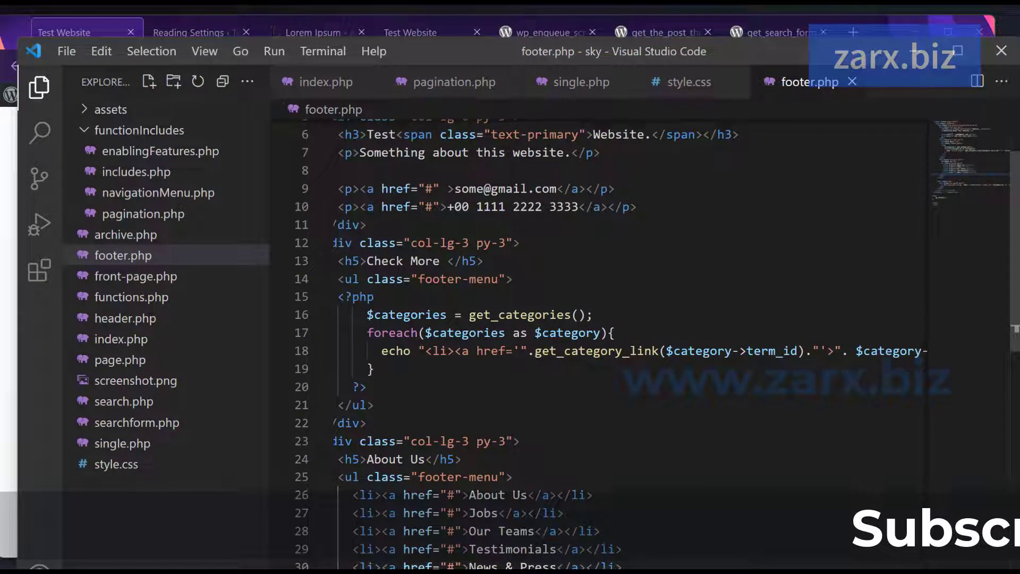
scroll(603, 344, right, 2)
scroll(603, 343, left, 2)
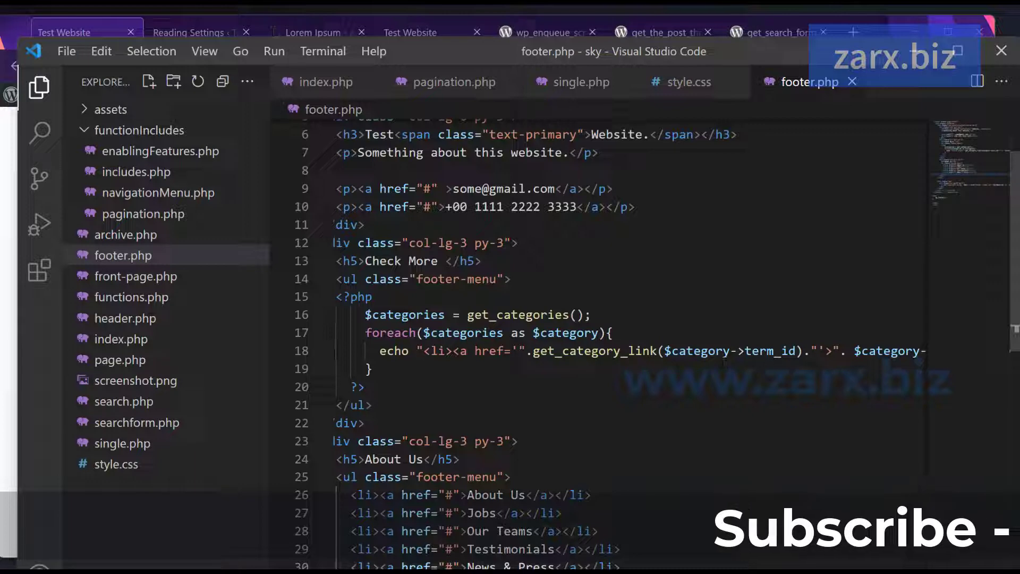
Step: Switch to the browser and view the posts of the Javascript and PHP archives through the footer's category links
key(alt+Tab)
scroll(508, 275, up, 2)
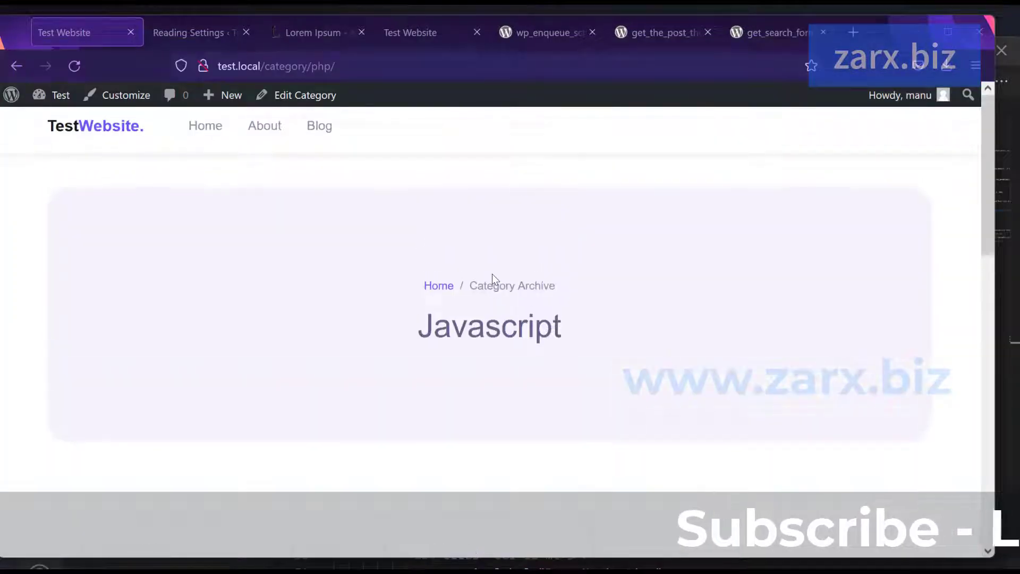
scroll(495, 280, down, 10)
scroll(494, 280, down, 2)
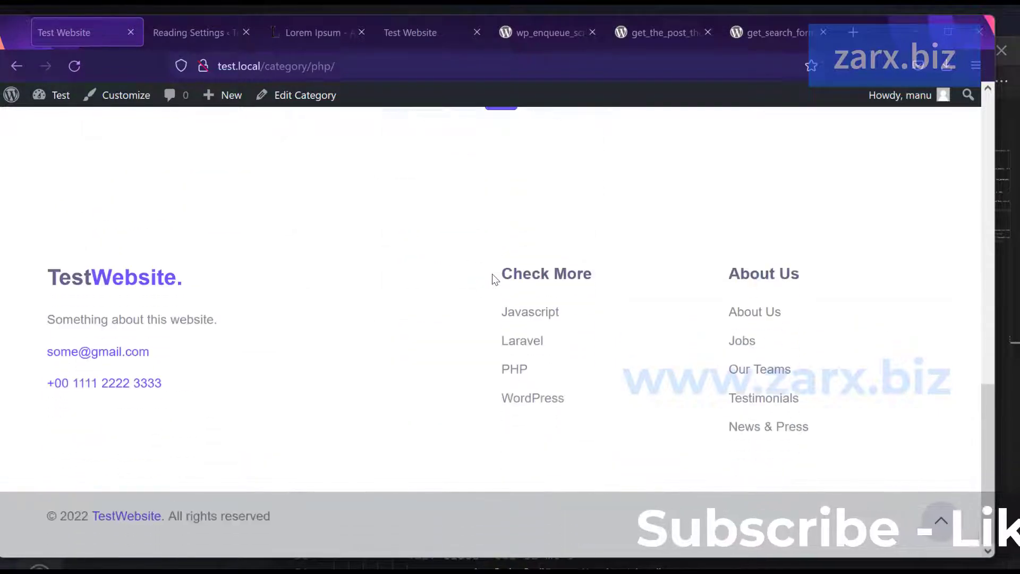
click(529, 314)
scroll(526, 314, down, 8)
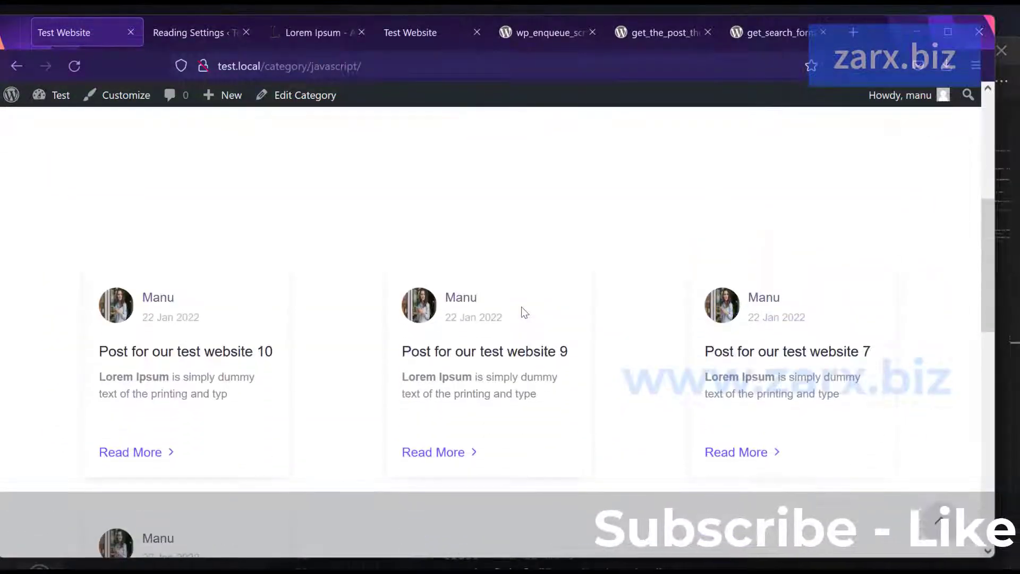
scroll(510, 346, down, 9)
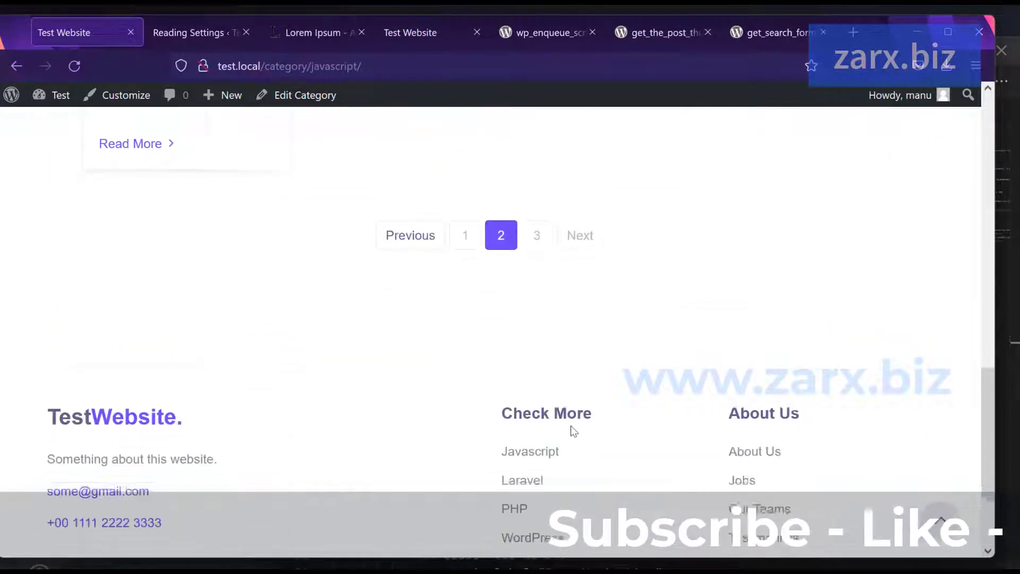
click(520, 392)
scroll(520, 392, down, 5)
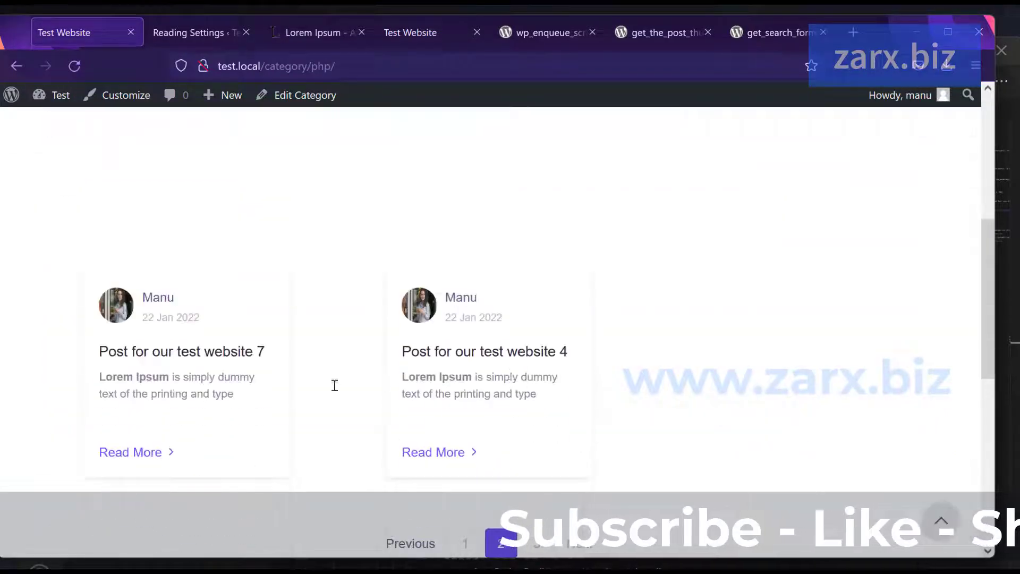
Step: Check the categories in the WordPress admin's full post list against the PHP category archive page and its heading
click(192, 33)
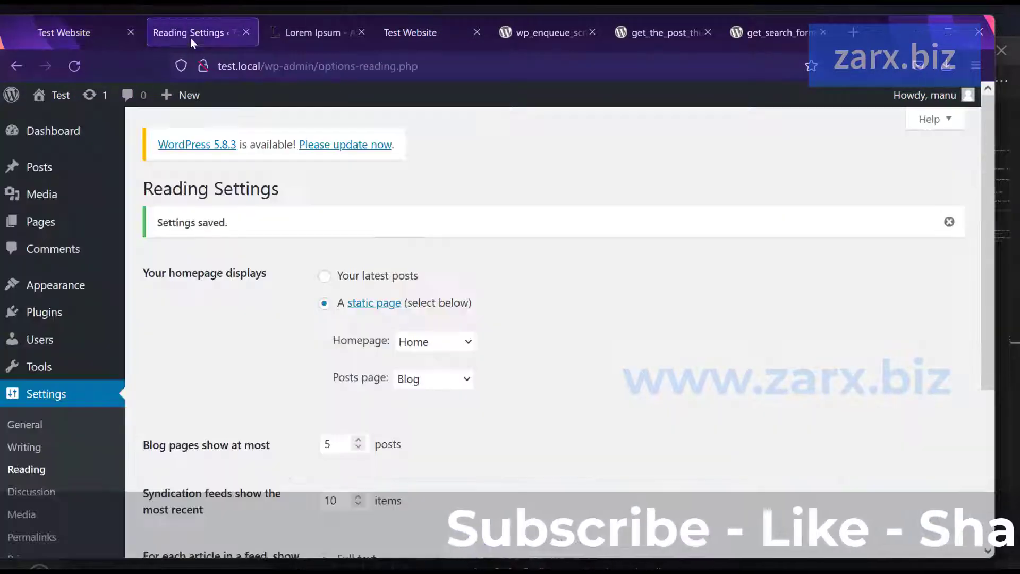
mouse_move(80, 169)
click(154, 171)
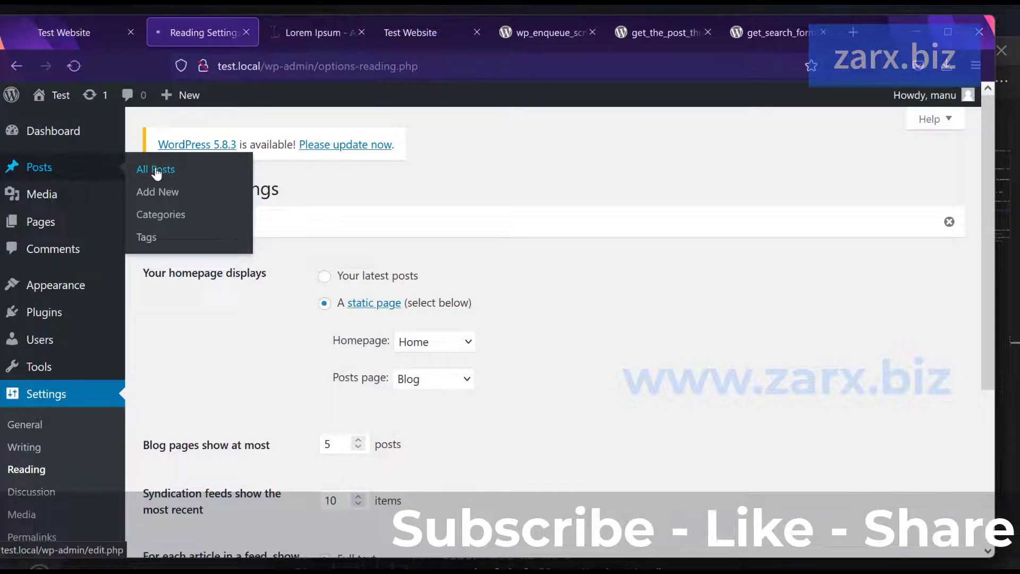
scroll(620, 314, down, 3)
scroll(619, 302, down, 3)
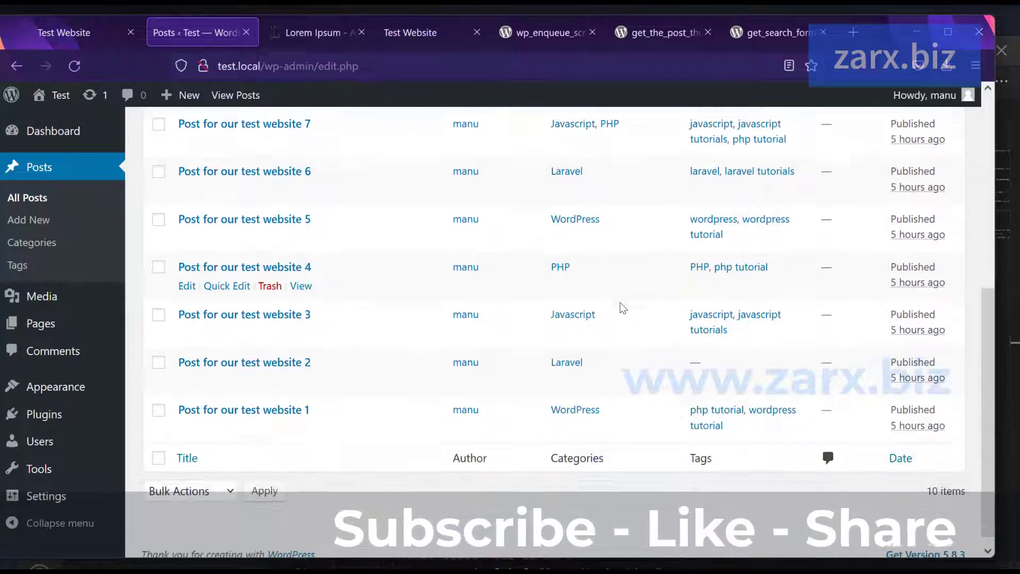
scroll(632, 340, up, 4)
scroll(641, 363, up, 3)
scroll(641, 363, down, 7)
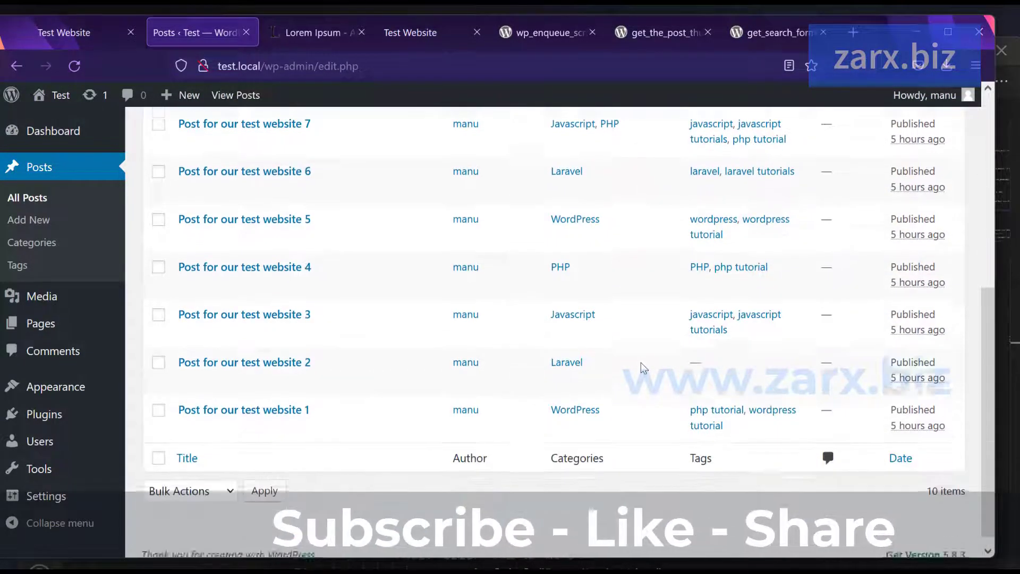
click(74, 33)
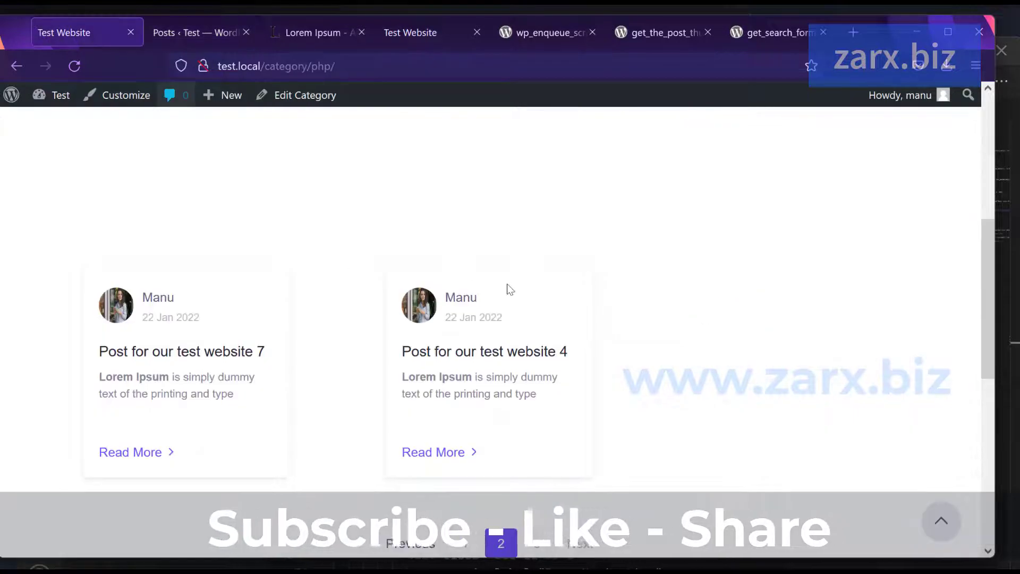
scroll(508, 290, up, 8)
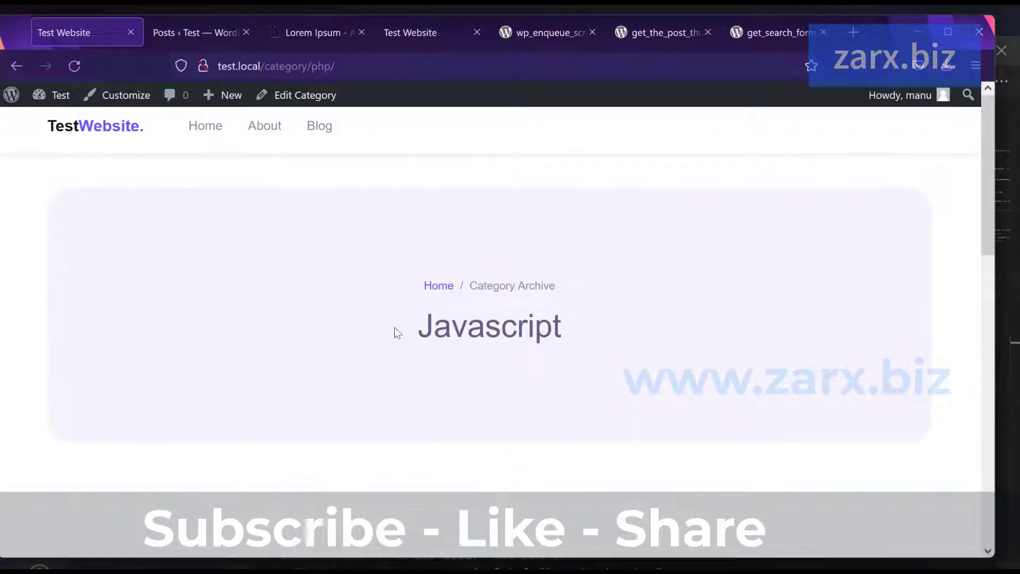
Step: Check the heading of the PHP category archive, switch to Visual Studio Code and locate the category branch of the h1 code in header.php
drag(398, 333, 641, 337)
click(600, 336)
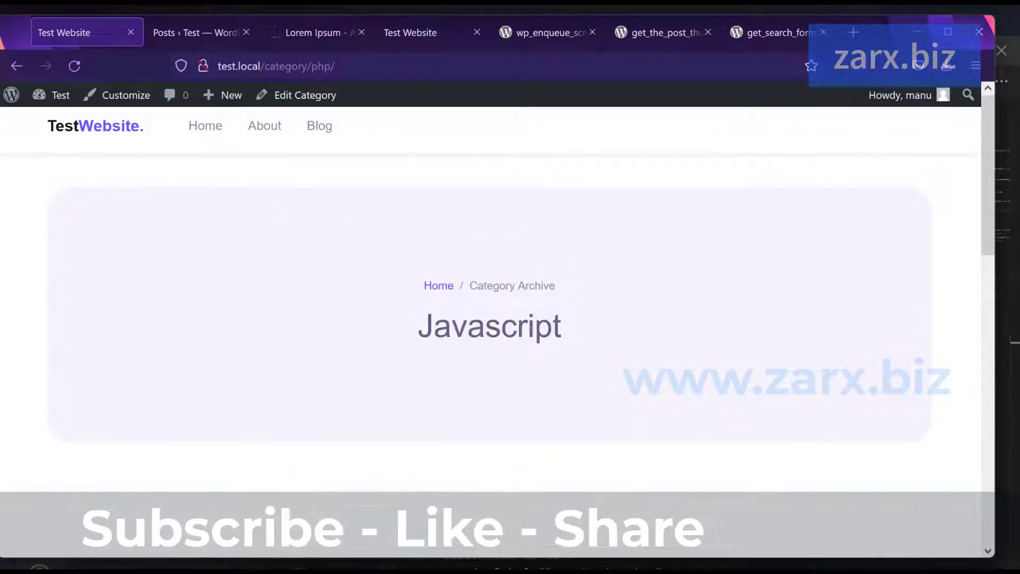
key(alt+Tab)
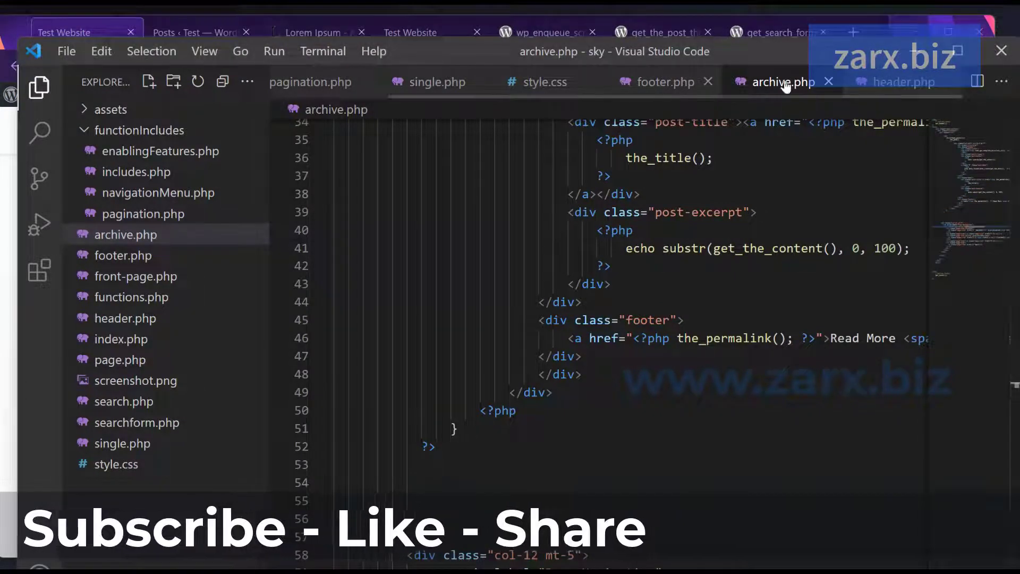
key(ctrl+Page_Down)
key(ctrl+b)
scroll(661, 355, up, 3)
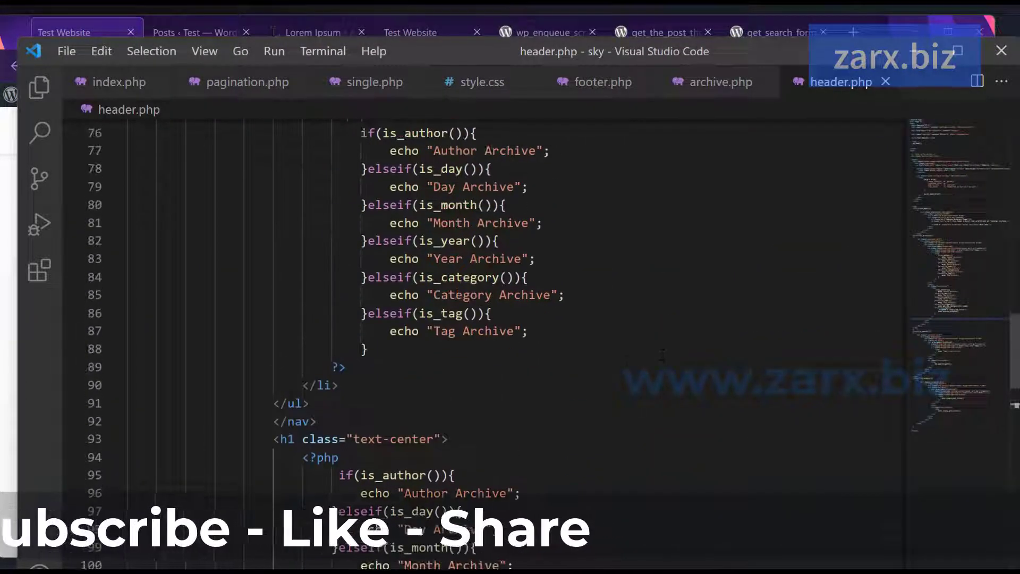
scroll(611, 356, down, 5)
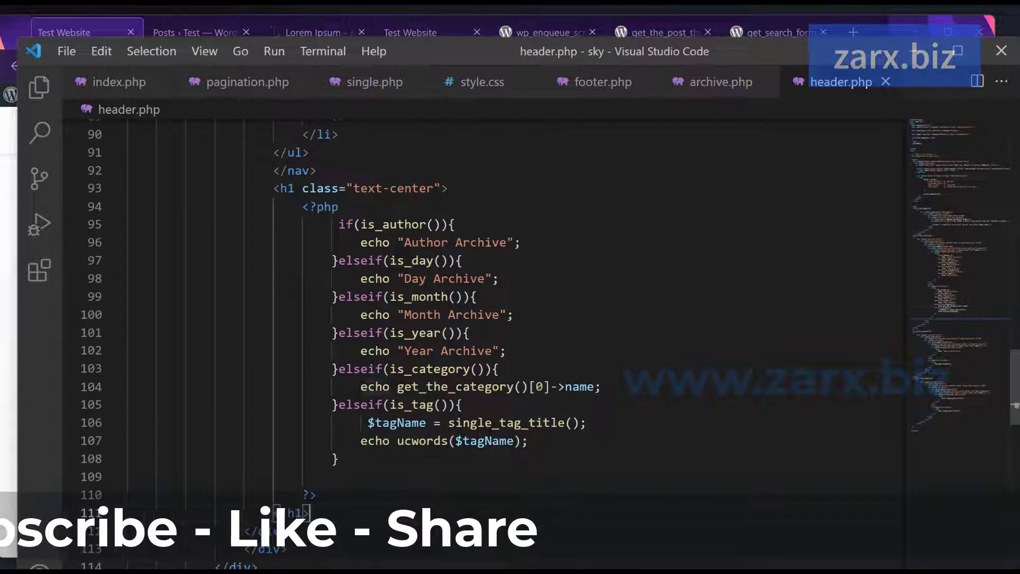
drag(361, 387, 601, 387)
key(Up)
key(Up)
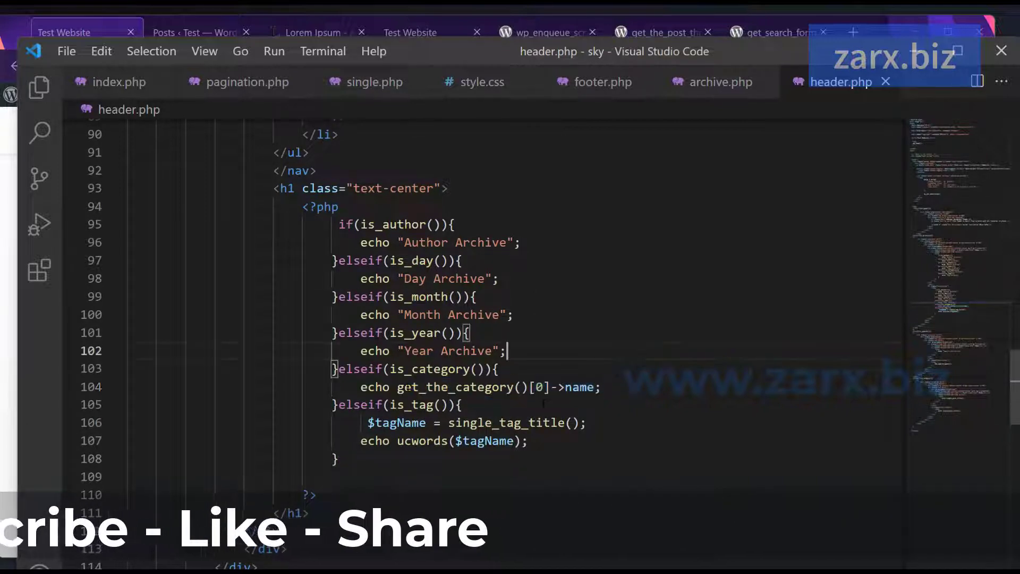
Step: Remove the get_the_category()[0]->name echo statement from the is_category() branch of the h1 block and leave blank lines there
drag(397, 387, 669, 388)
key(BackSpace)
key(BackSpace)
key(BackSpace)
key(BackSpace)
key(BackSpace)
key(BackSpace)
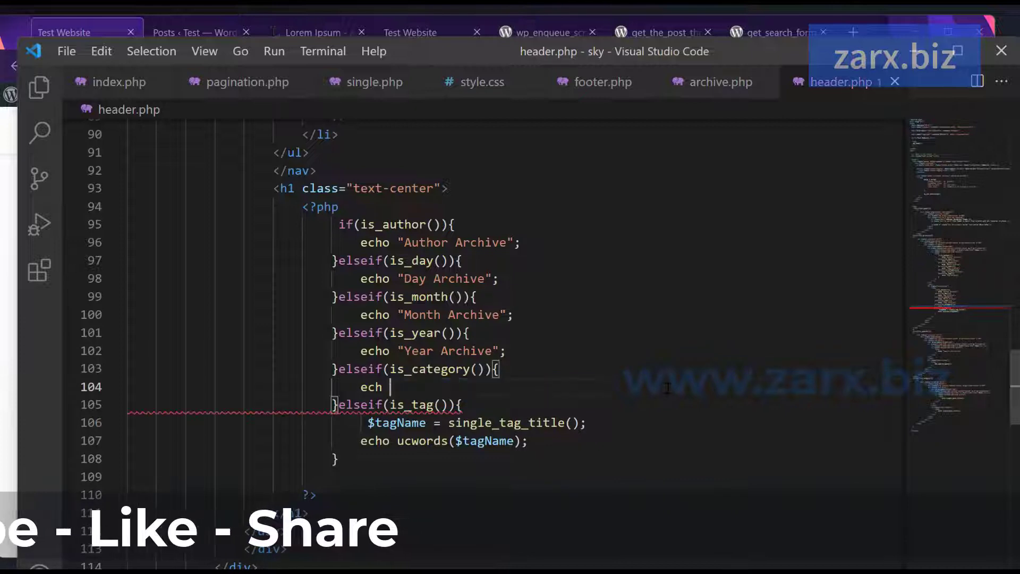
key(Return)
key(Return)
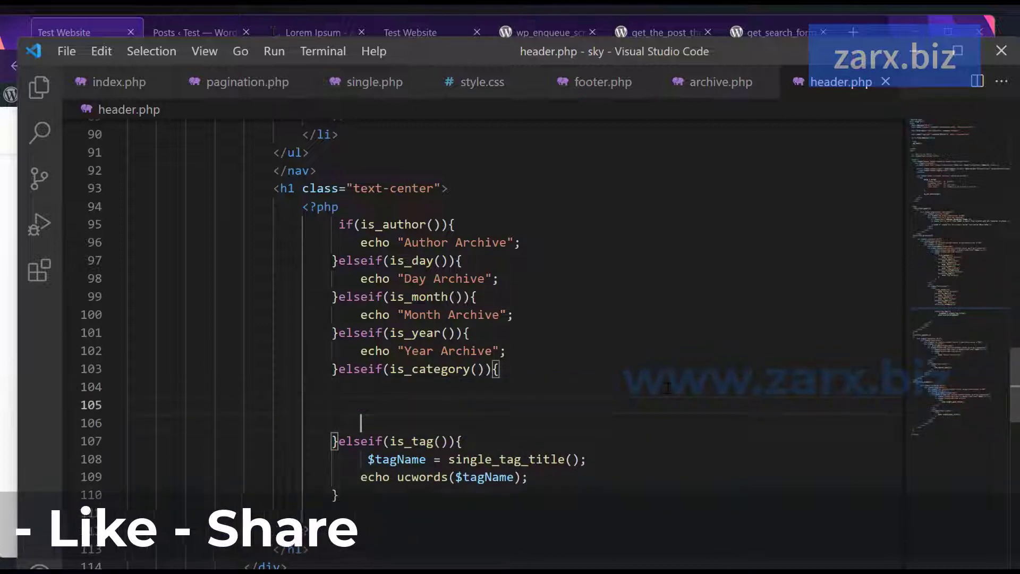
Step: Add the line $catName = single_cat_title(); to the is_category() branch of the h1 block
text($)
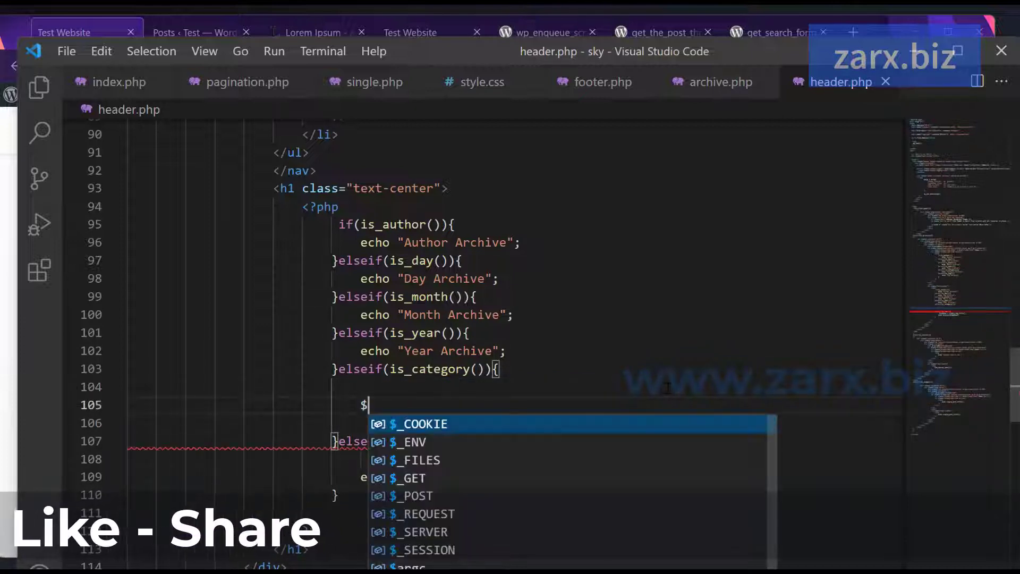
text(catName)
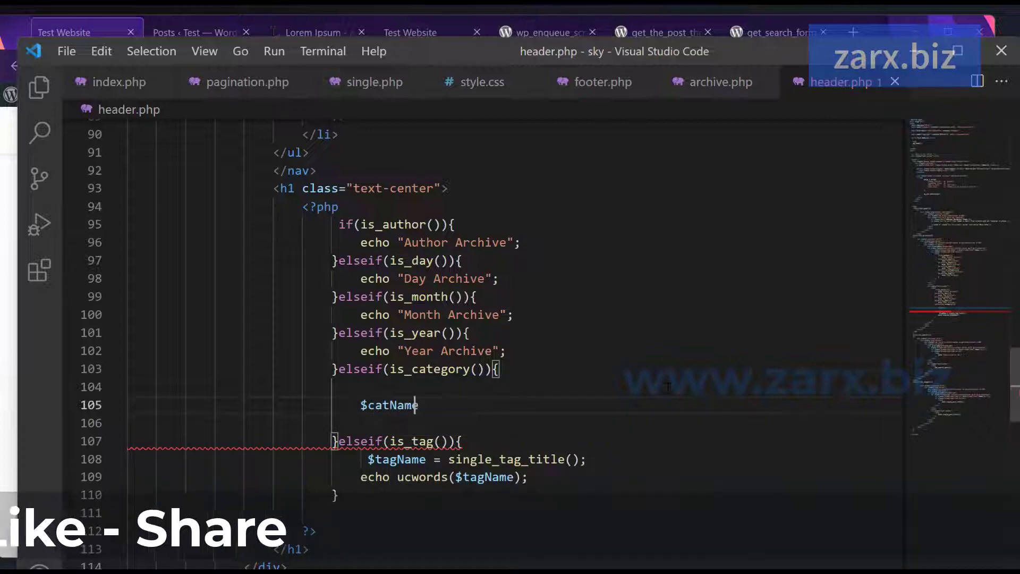
text( = sing)
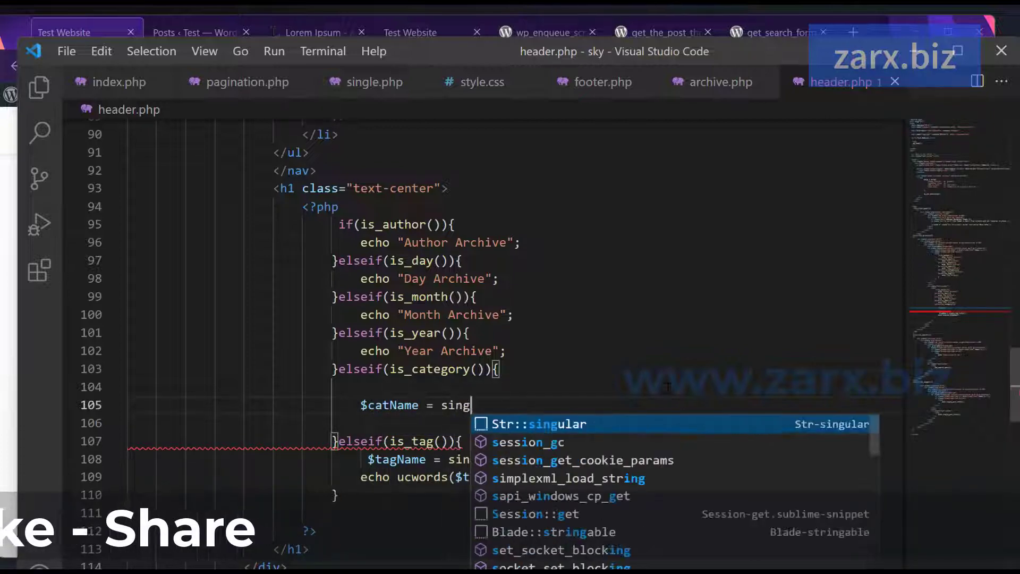
text(le_cat)
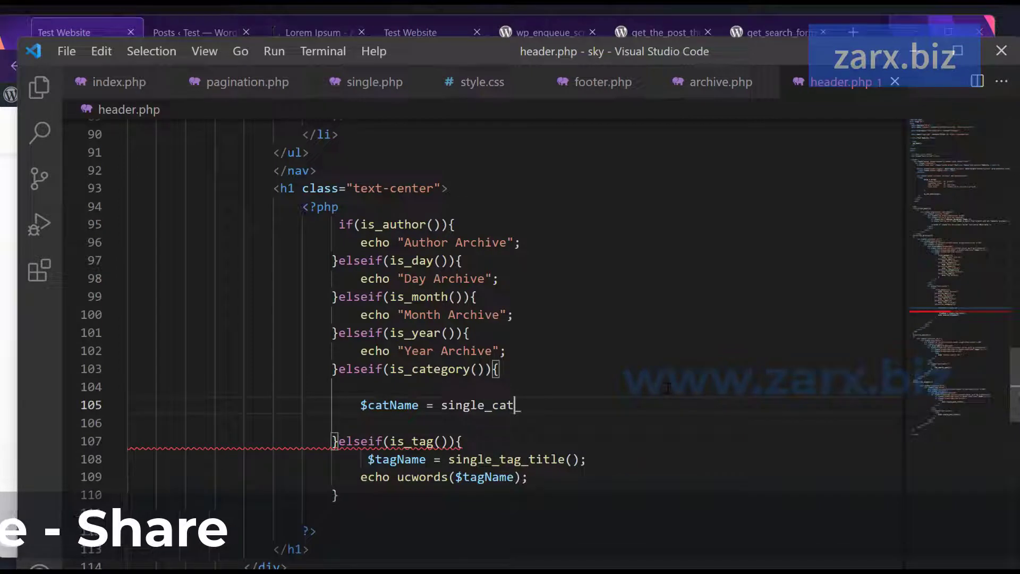
text(_title()
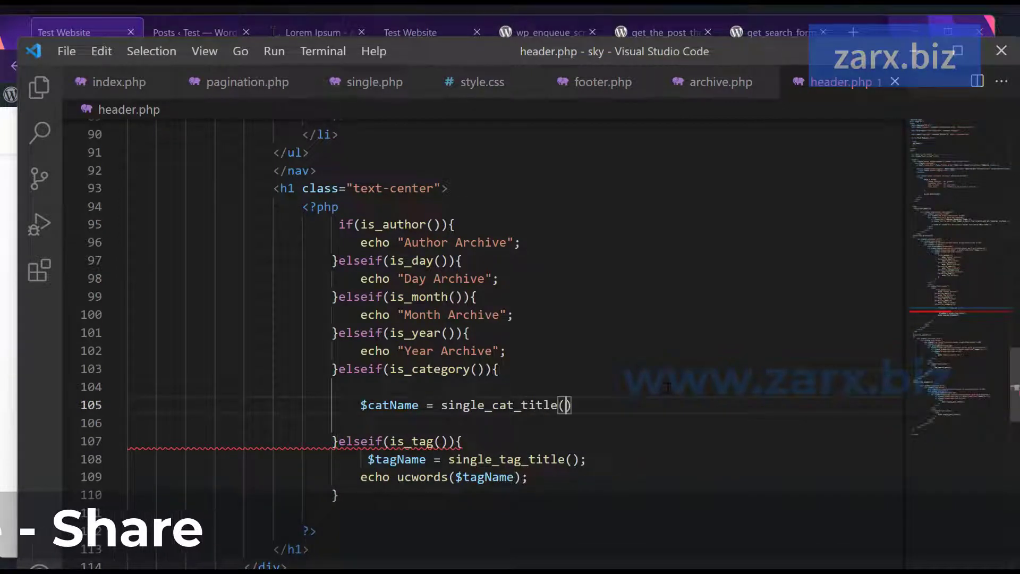
text();)
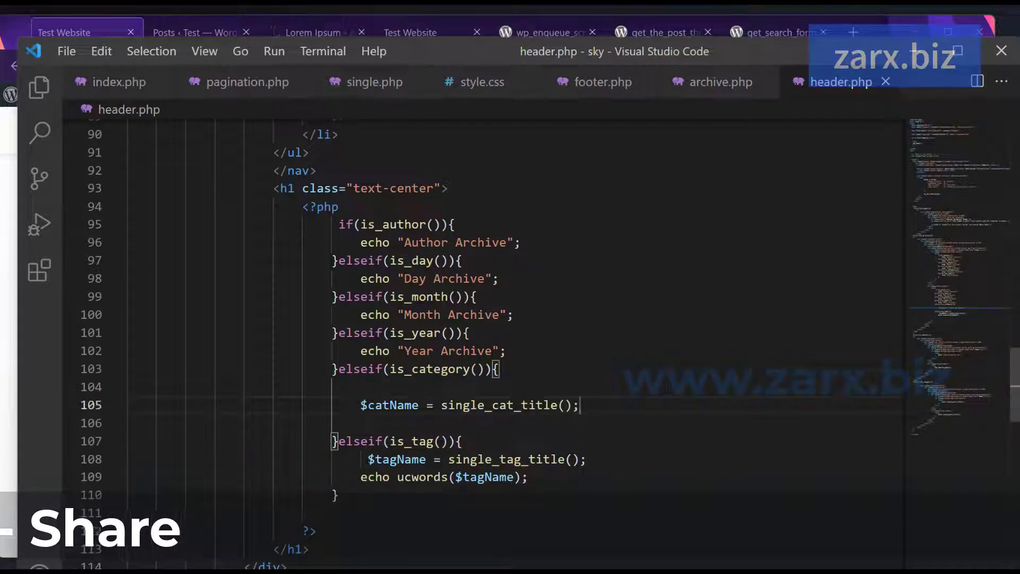
Step: Copy the echo ucwords line from the tag branch into the category branch and make it output $catName
drag(360, 477, 550, 480)
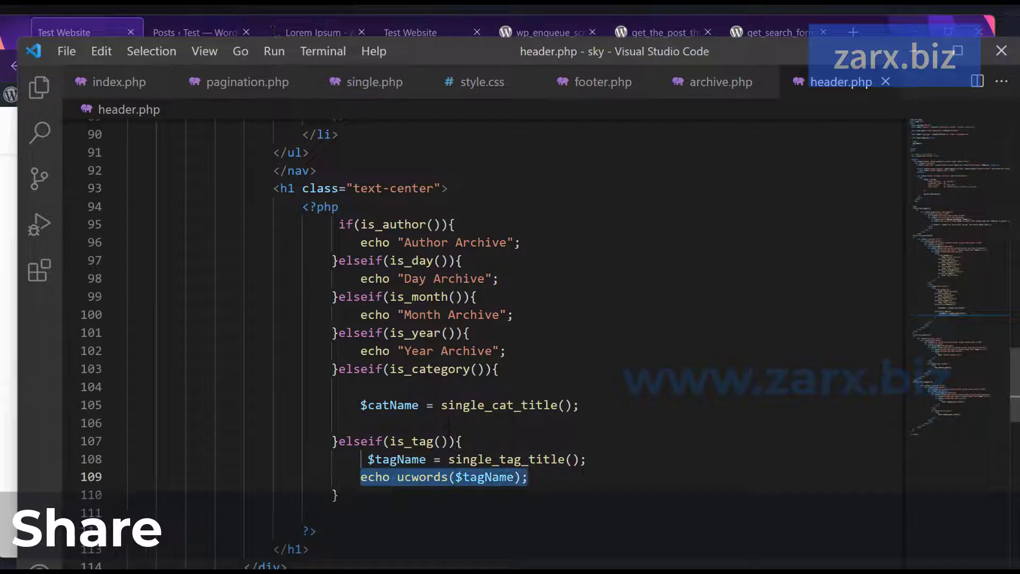
key(ctrl+c)
click(451, 423)
key(ctrl+v)
double_click(407, 405)
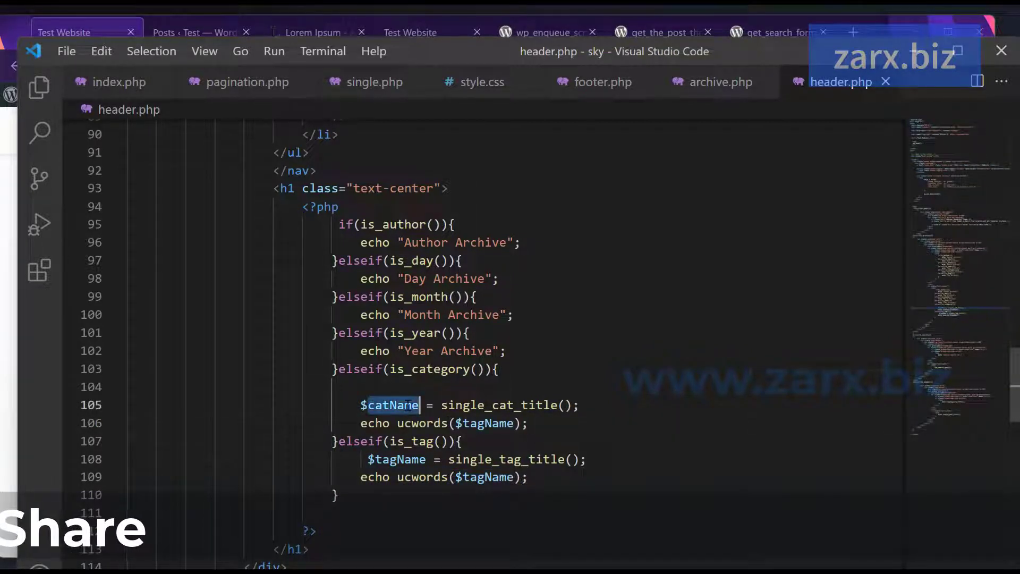
key(ctrl+c)
double_click(484, 423)
key(ctrl+v)
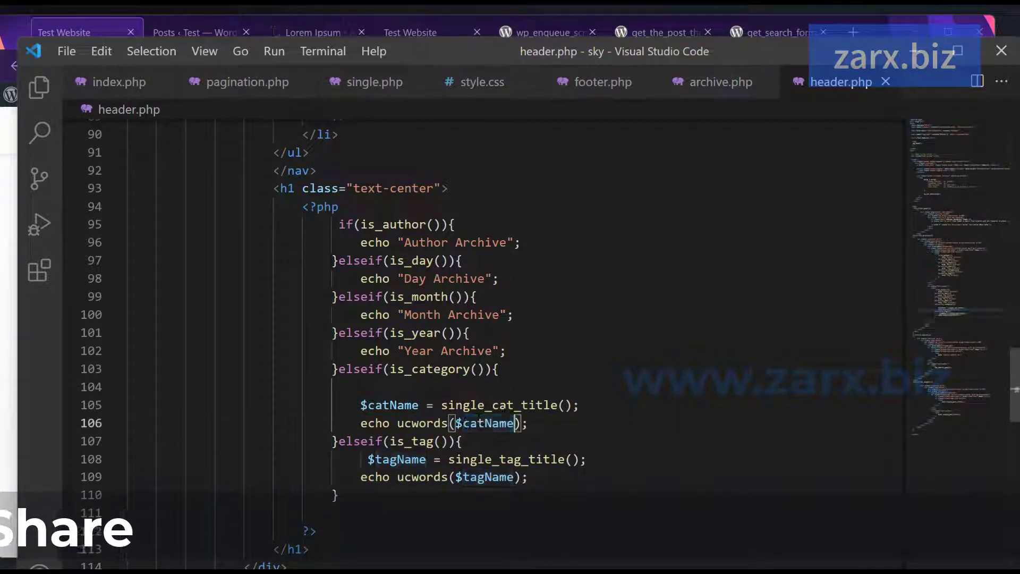
Step: Switch to the browser, reload the PHP category archive and check its heading
key(alt+Tab)
click(75, 65)
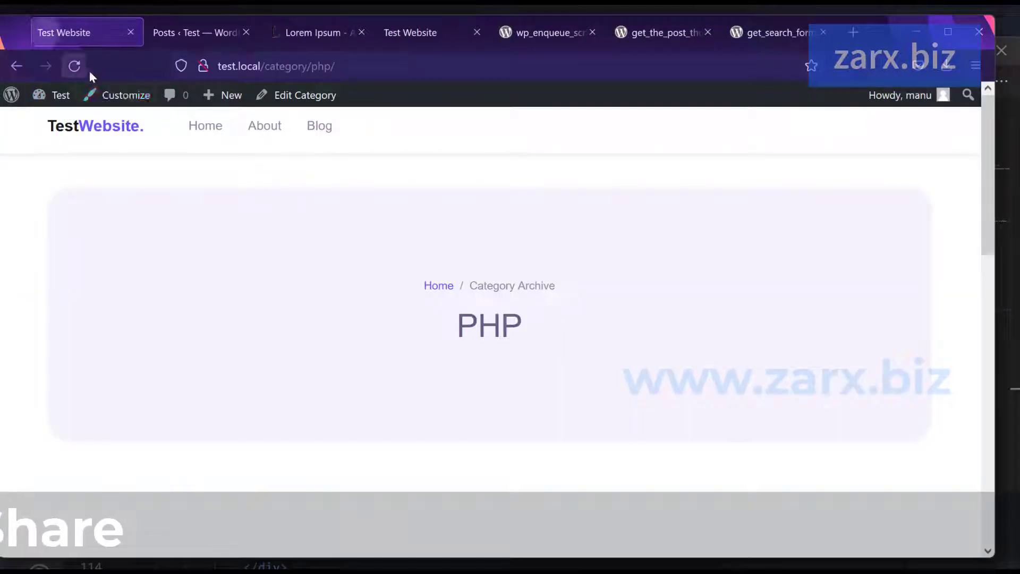
double_click(560, 338)
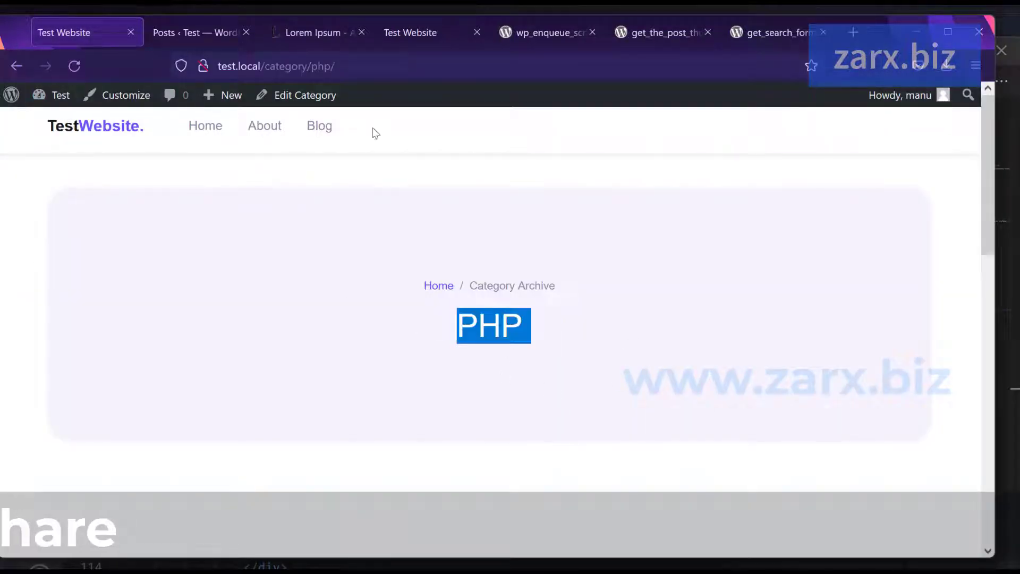
Step: Visit the Javascript and WordPress archives through the footer's category links and check their posts, plus the WordPress archive's heading and pagination
scroll(603, 428, down, 15)
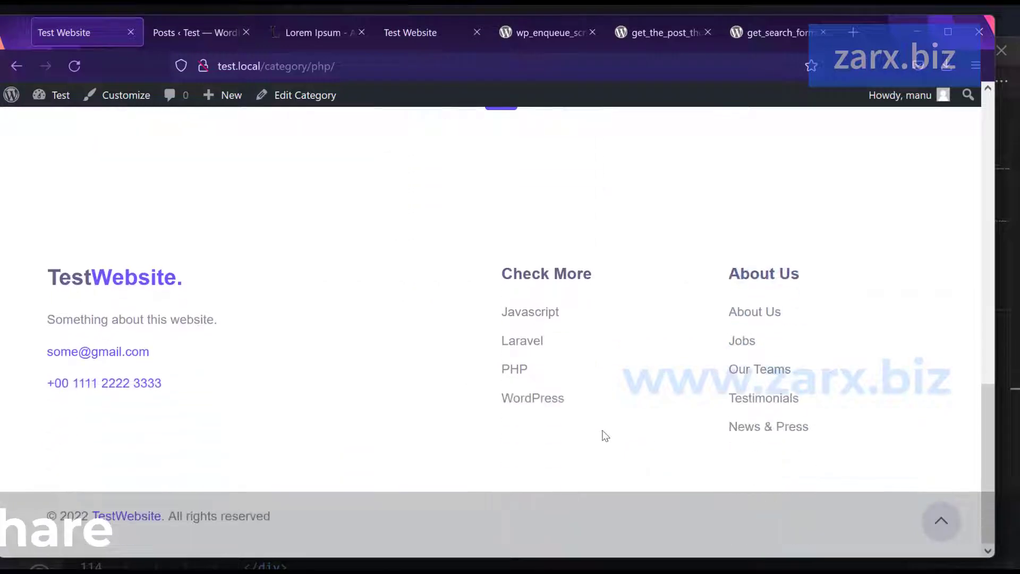
click(525, 316)
scroll(552, 340, down, 5)
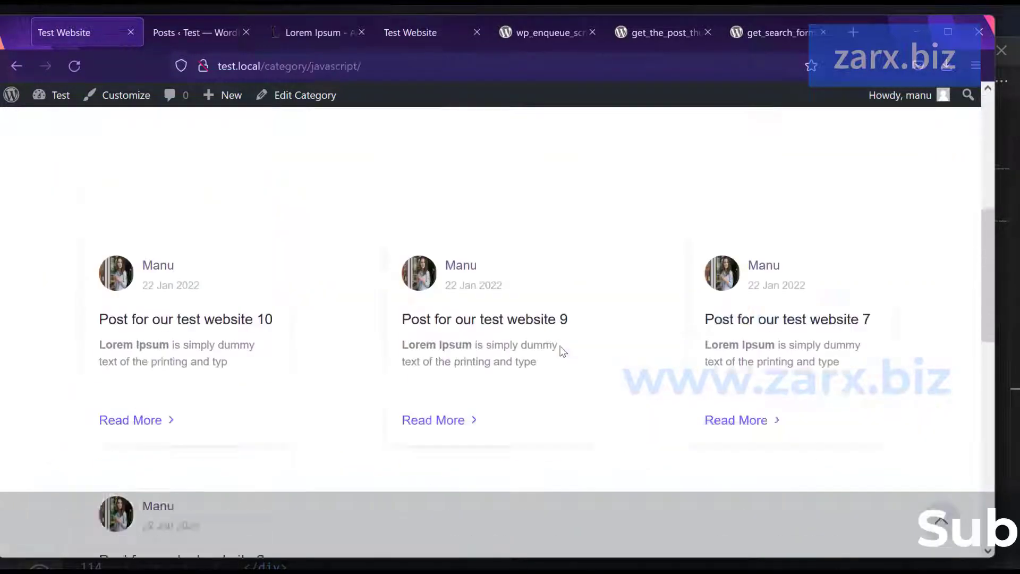
scroll(566, 367, down, 10)
click(558, 498)
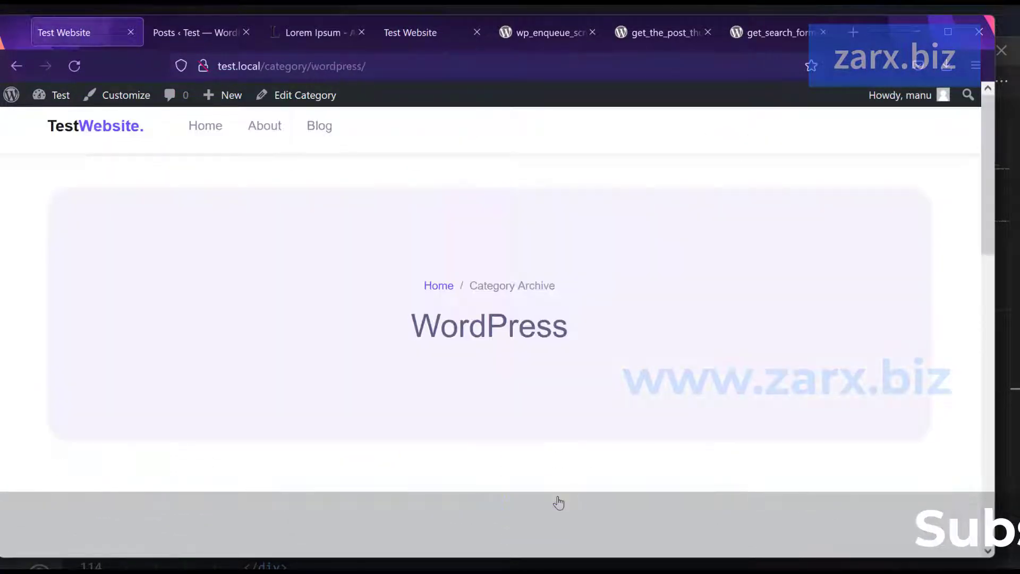
scroll(508, 326, down, 6)
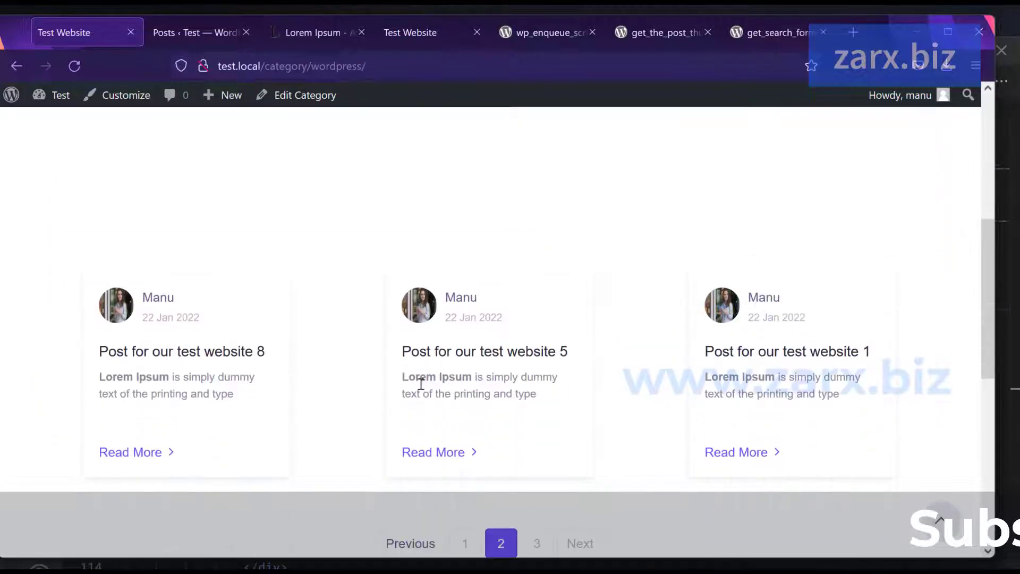
scroll(421, 384, down, 5)
scroll(615, 270, up, 3)
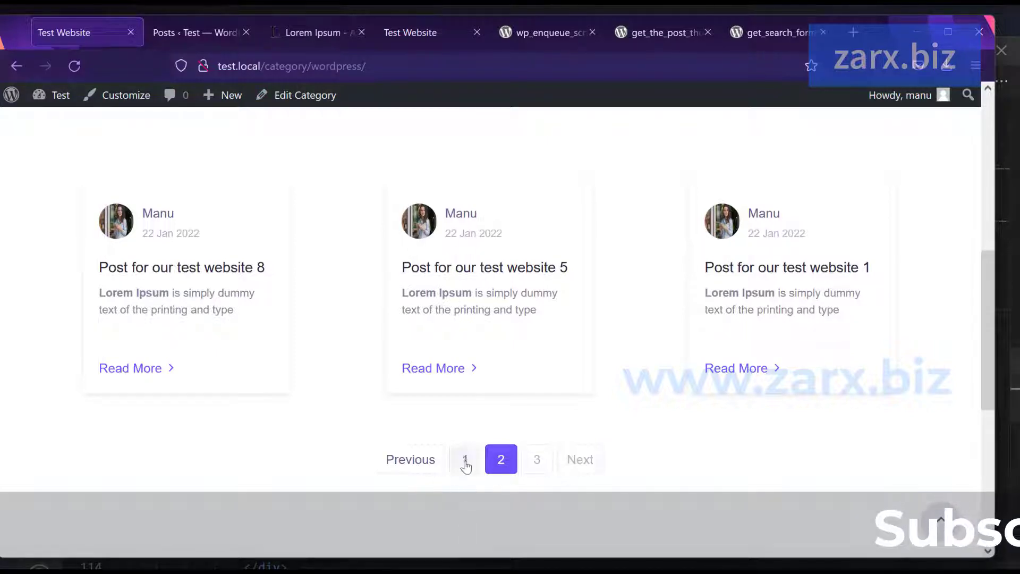
Step: Switch to Visual Studio Code, remove the extra blank lines above the pagination div in index.php and copy that div block
key(alt+Tab)
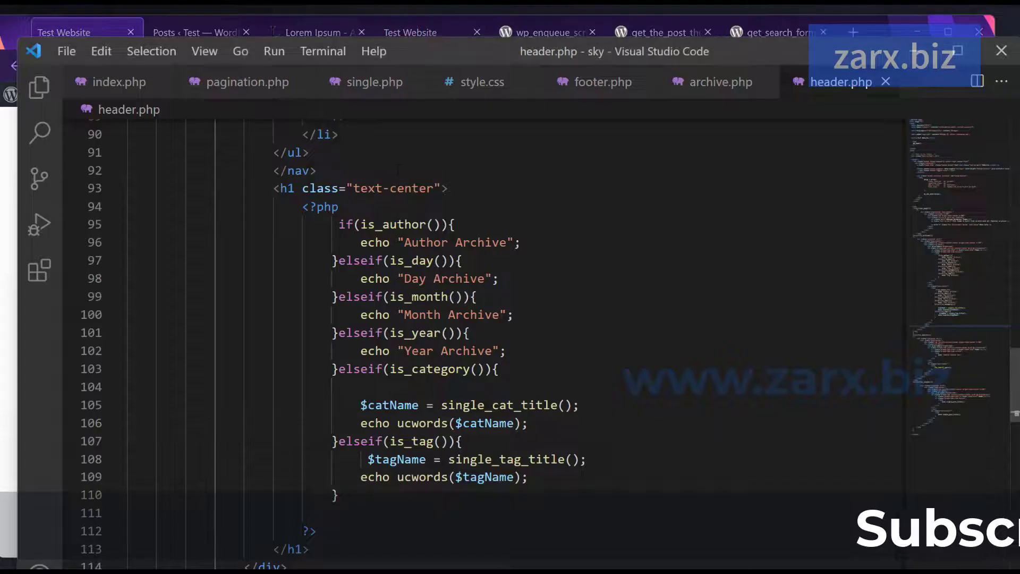
click(132, 85)
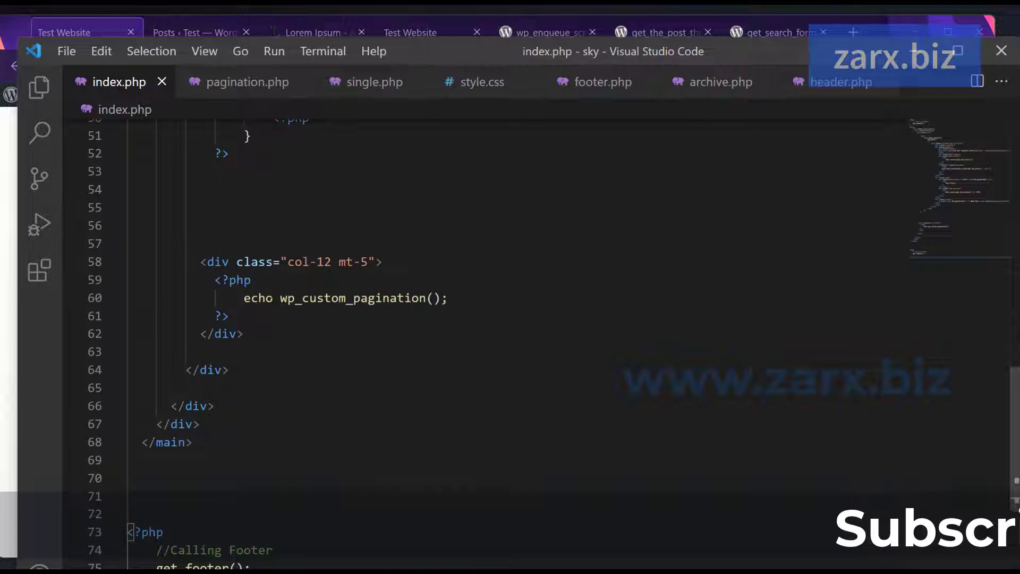
drag(201, 262, 245, 334)
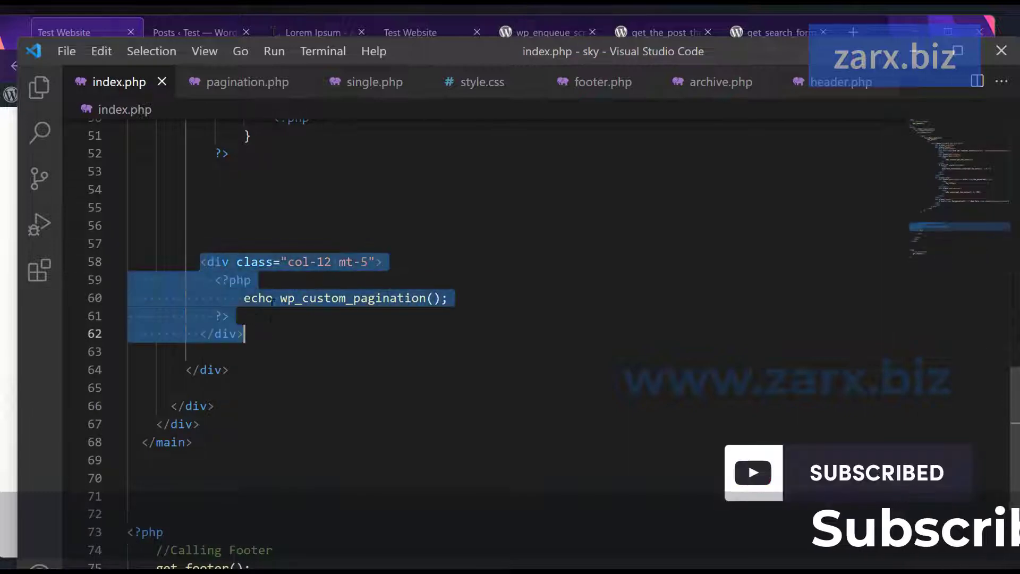
click(255, 225)
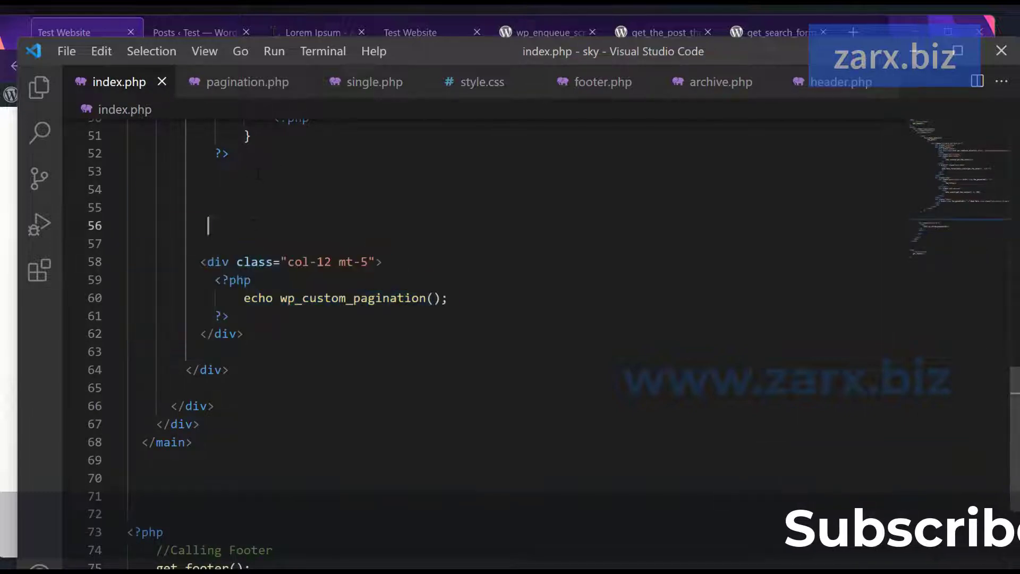
shift+click(258, 174)
key(BackSpace)
key(BackSpace)
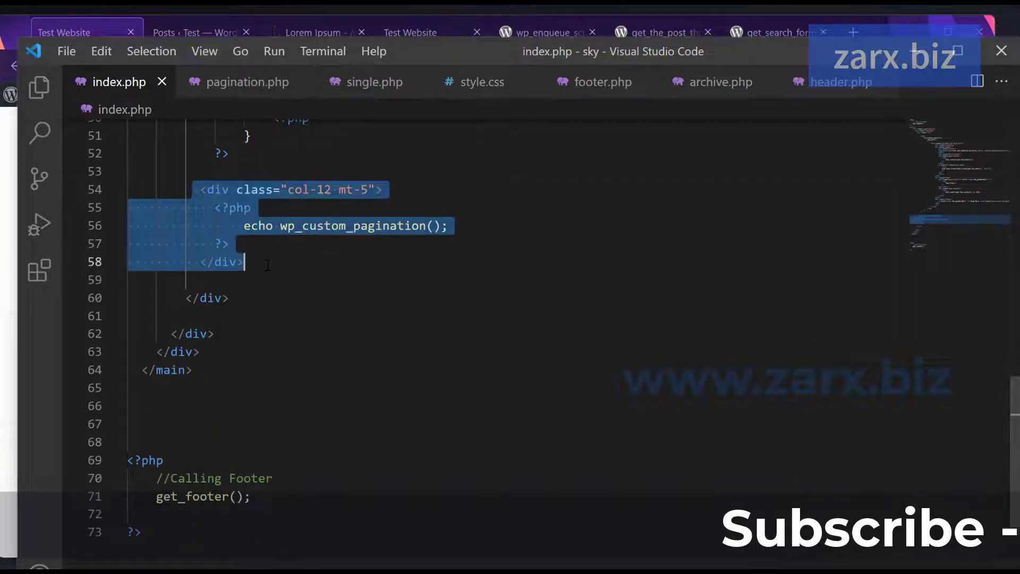
Step: Replace the static page navigation div in archive.php with the copied col-12 mt-5 div that echoes wp_custom_pagination()
click(721, 82)
scroll(472, 478, down, 4)
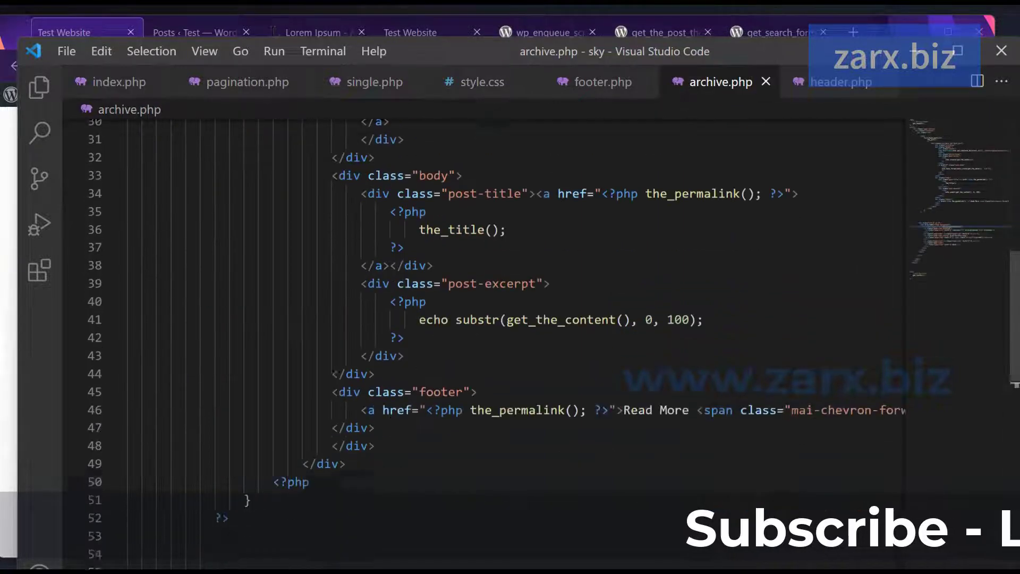
click(471, 554)
scroll(472, 553, down, 6)
key(Up)
key(Up)
key(Home)
key(shift+Down)
key(shift+Down)
key(shift+Down)
key(shift+Down)
key(shift+Down)
key(shift+Down)
key(shift+Down)
key(shift+Down)
key(shift+Down)
key(shift+Down)
key(shift+Down)
key(shift+Down)
key(shift+Down)
key(shift+Down)
key(shift+Down)
key(shift+Down)
key(shift+Down)
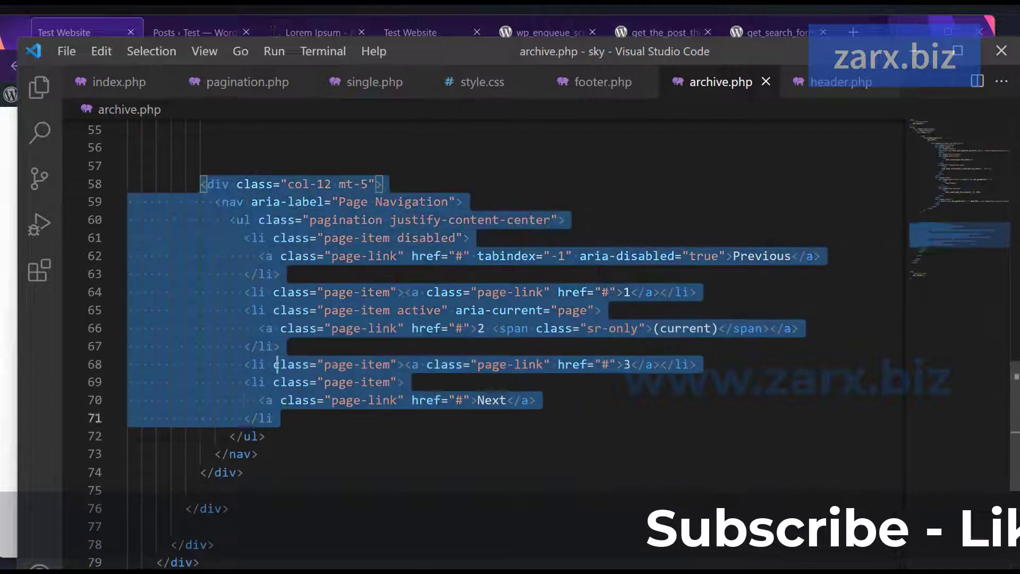
key(ctrl+v)
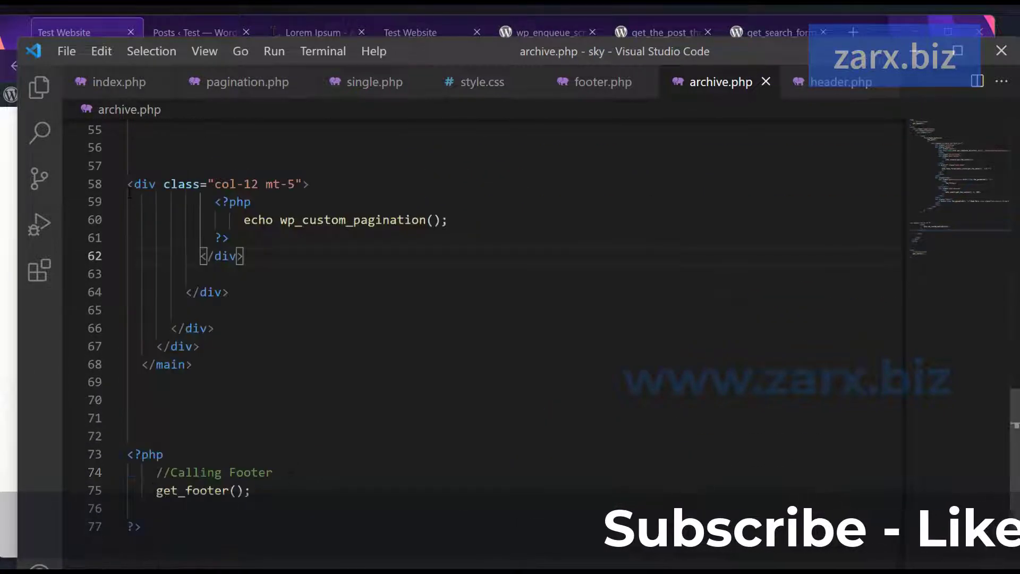
Step: Indent the pasted pagination div to match its closing tag and remove the extra blank lines above it in archive.php
click(129, 190)
key(Tab)
key(Tab)
key(Tab)
key(Tab)
key(Tab)
click(261, 164)
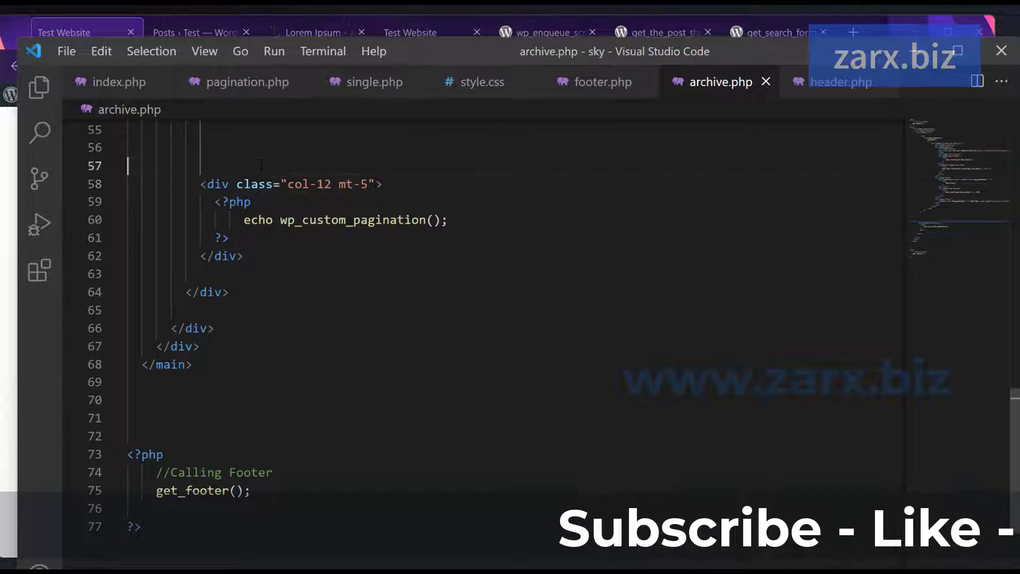
scroll(261, 165, up, 3)
key(BackSpace)
key(BackSpace)
key(BackSpace)
key(BackSpace)
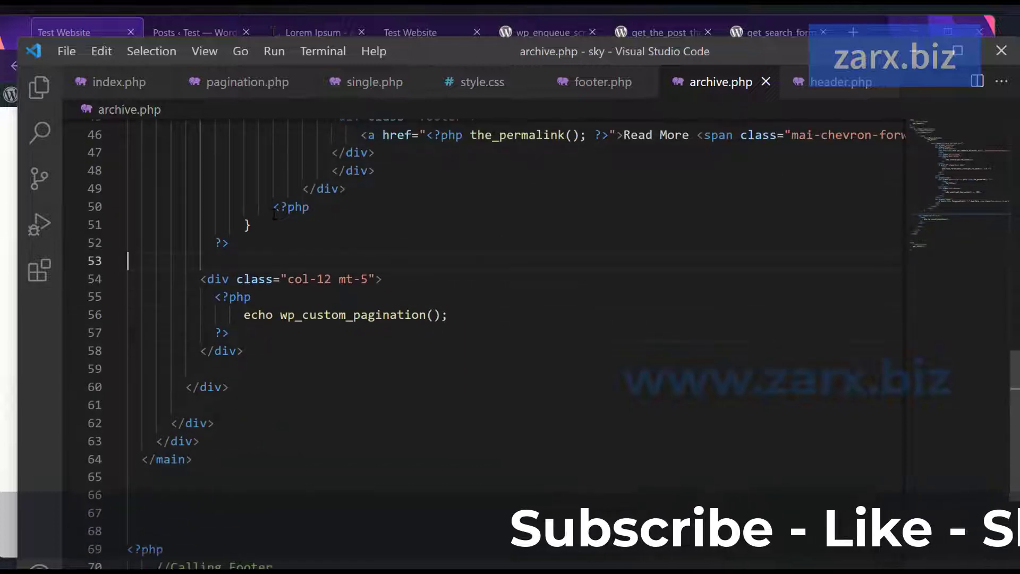
Step: Switch to the browser, reload the WordPress category archive and check the pagination area below its posts
click(15, 354)
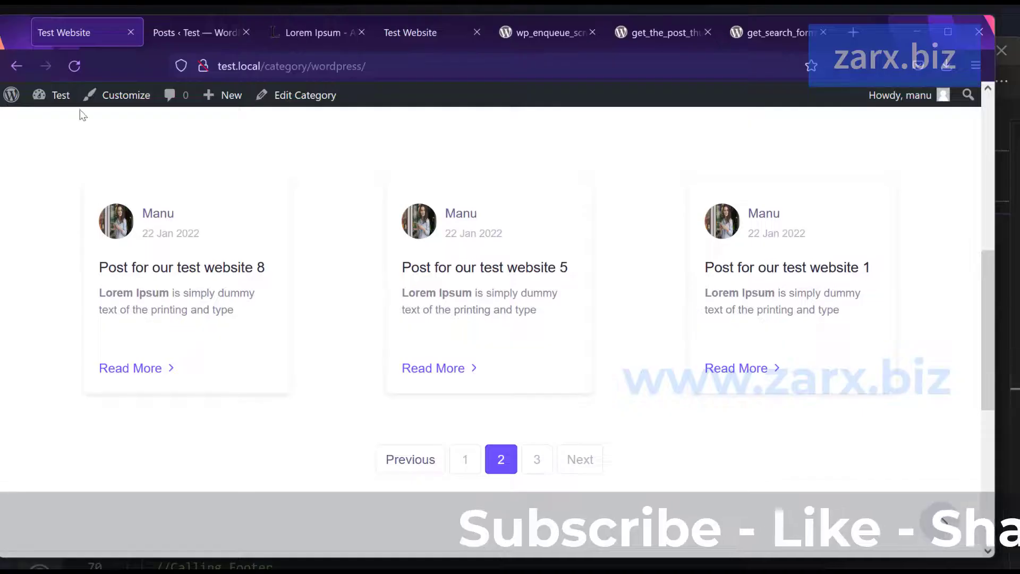
scroll(434, 358, down, 3)
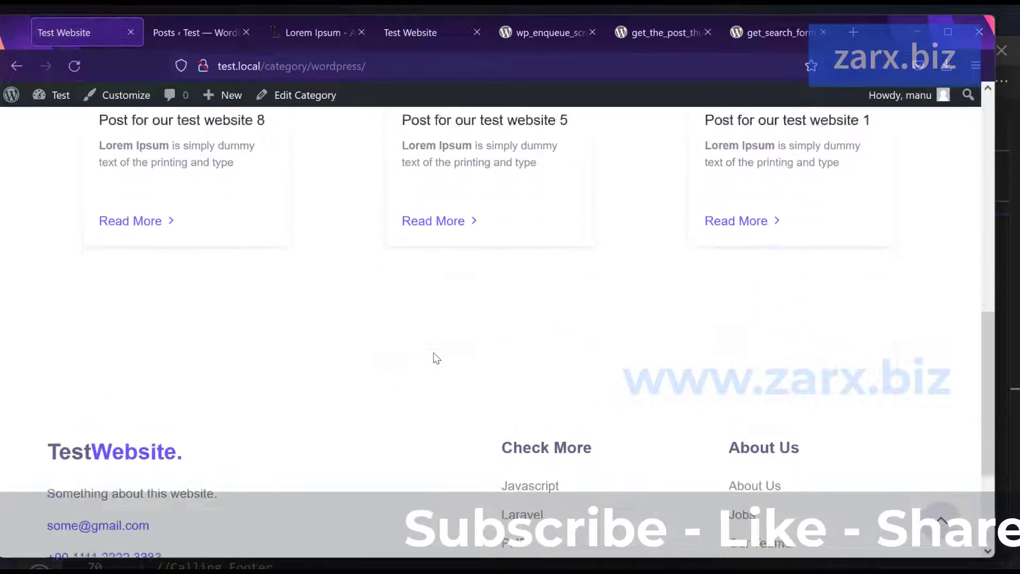
Step: Look over the post cards and the footer's About Us links on the WordPress category archive page
scroll(435, 358, up, 5)
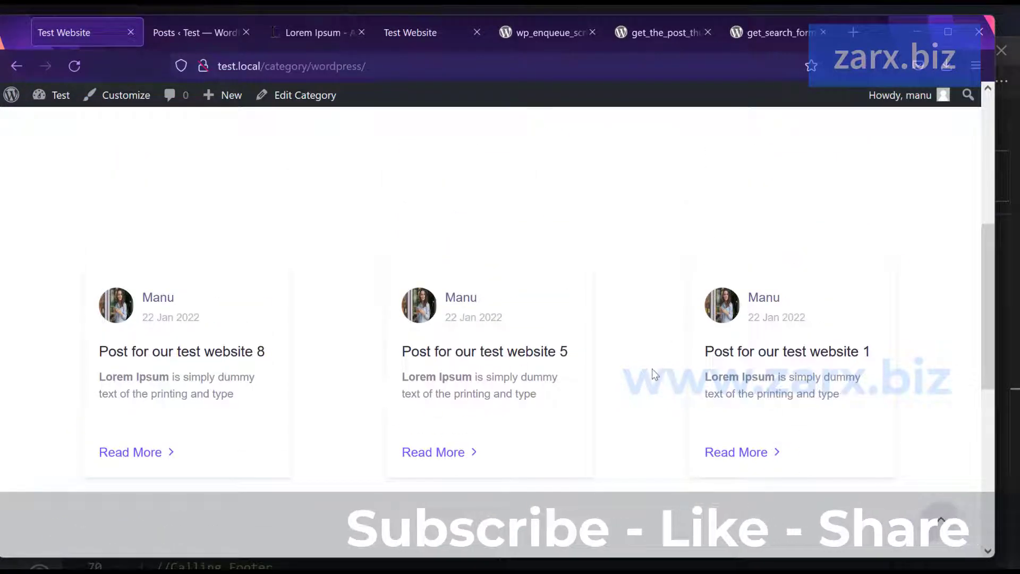
scroll(754, 223, down, 3)
scroll(525, 395, up, 6)
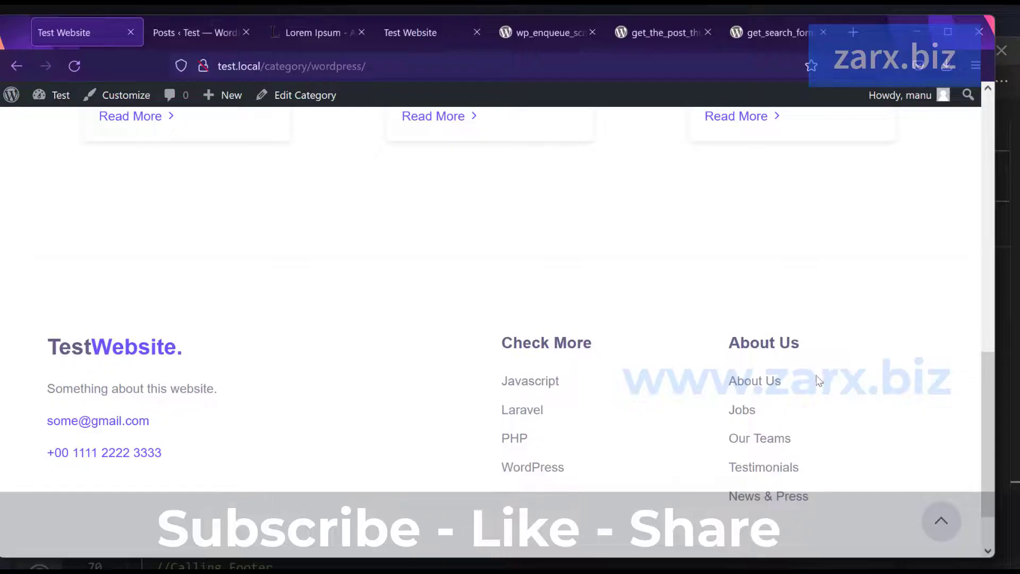
scroll(763, 420, down, 2)
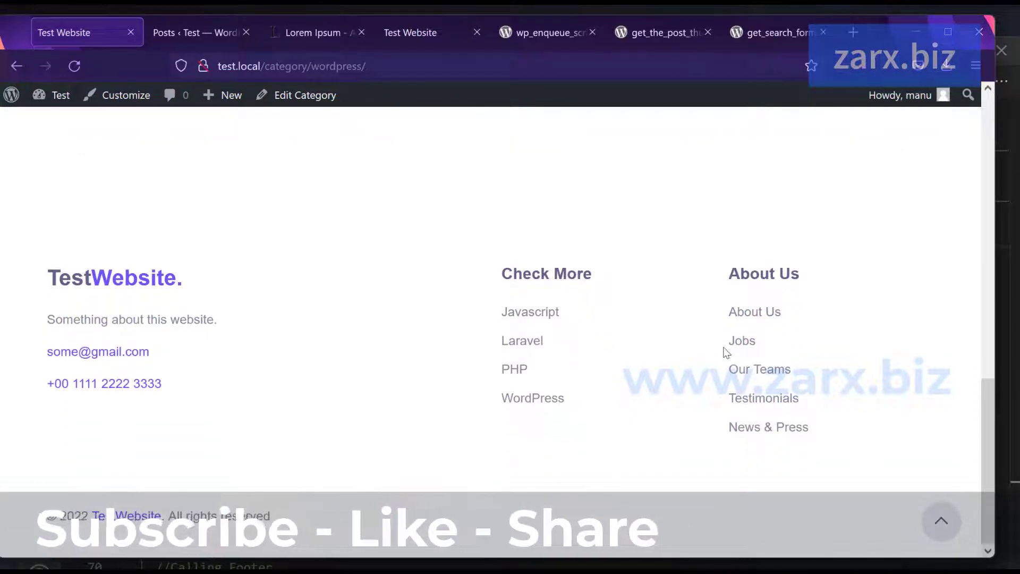
Step: Open the WordPress admin's menu locations and check which menus can be assigned to the Primary menu location
mouse_move(59, 97)
click(46, 122)
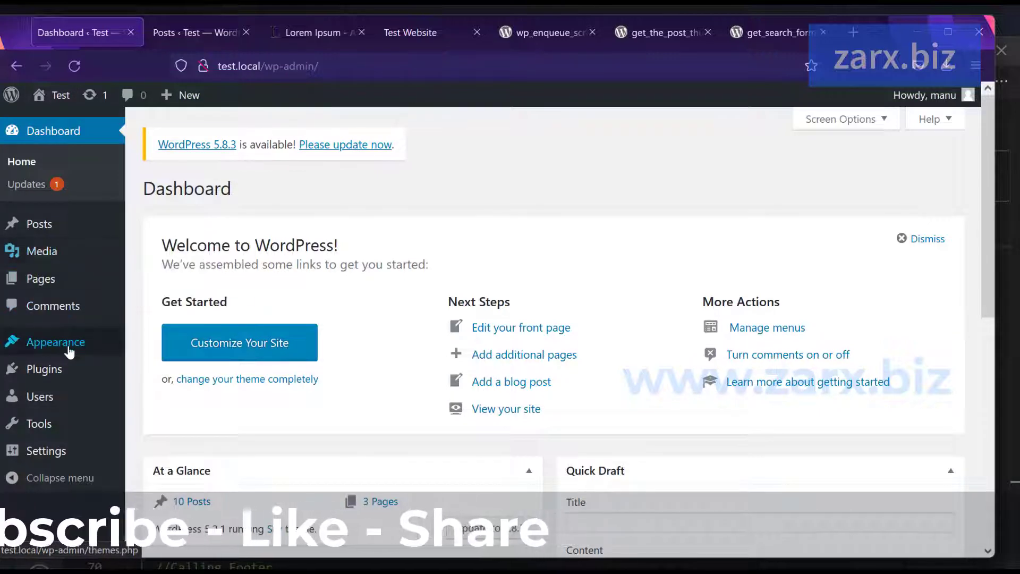
mouse_move(68, 348)
click(169, 396)
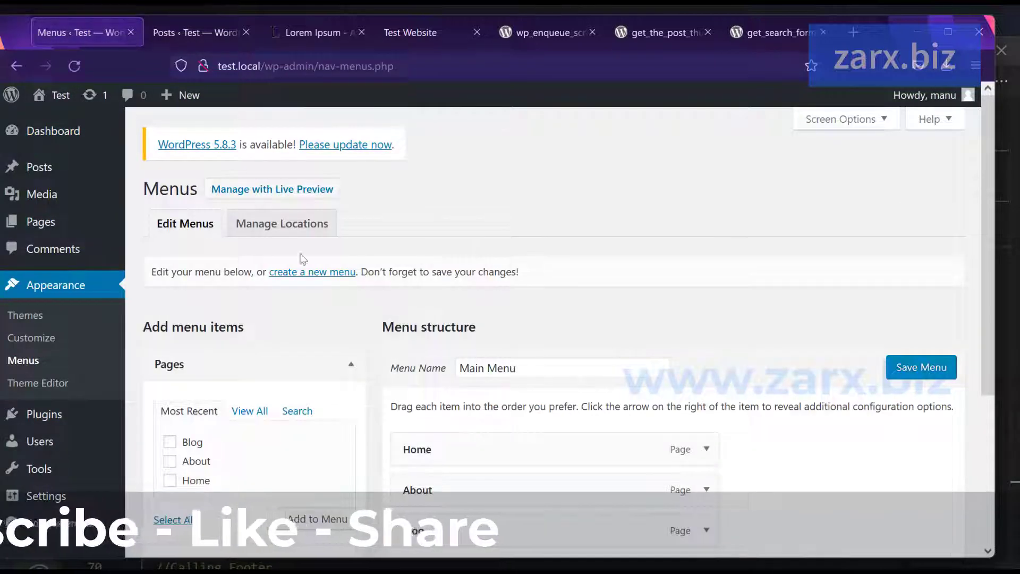
scroll(304, 250, down, 3)
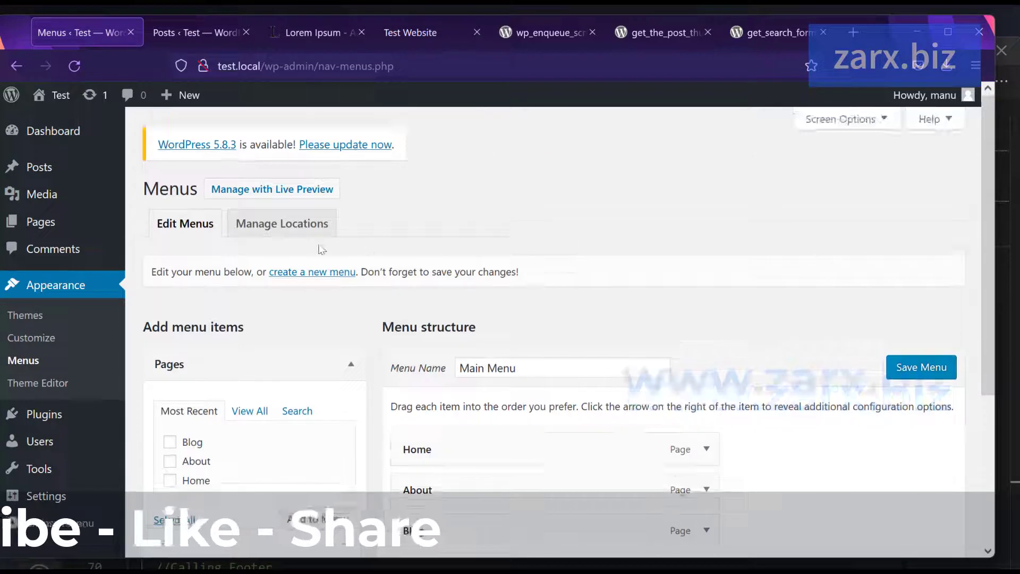
click(303, 228)
click(424, 322)
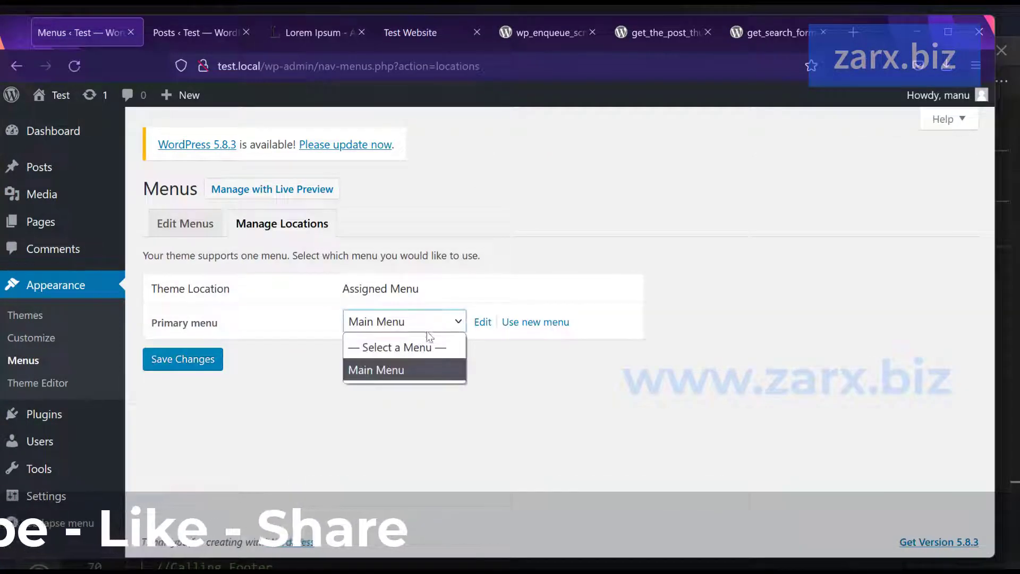
click(520, 265)
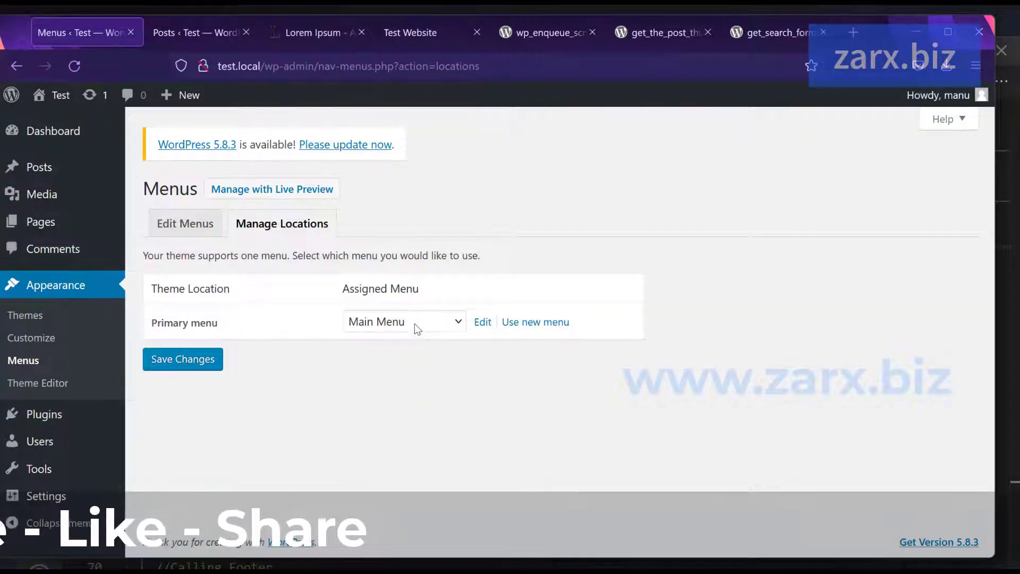
Step: Switch to Visual Studio Code and review the require lines in functions.php and the code in enablingFeatures.php
click(480, 562)
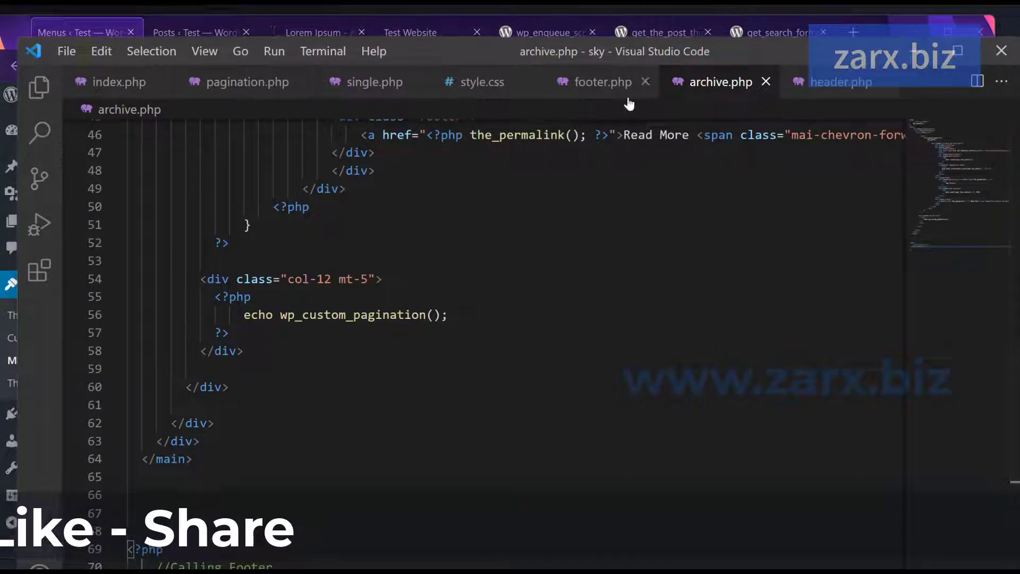
click(40, 87)
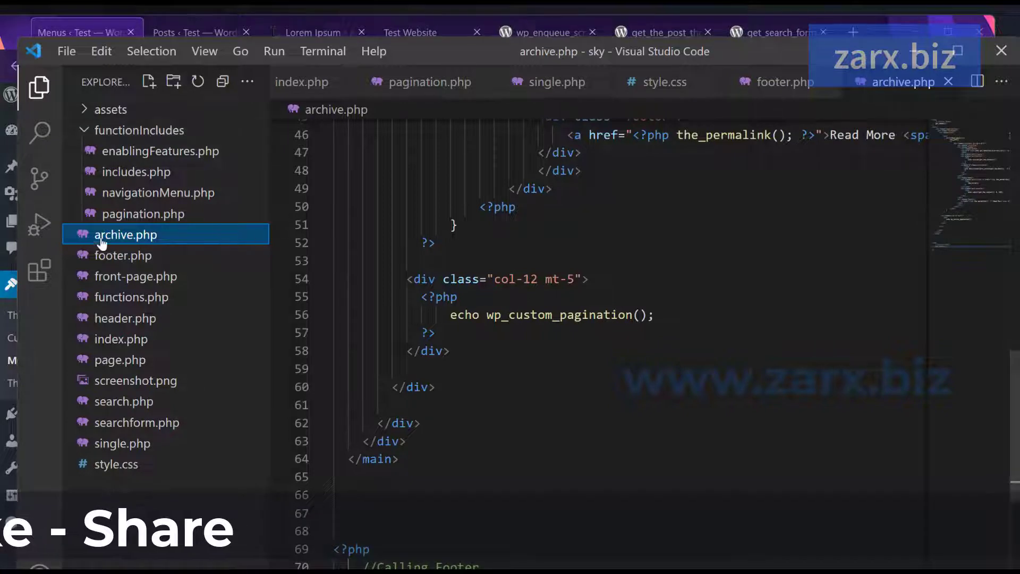
click(133, 295)
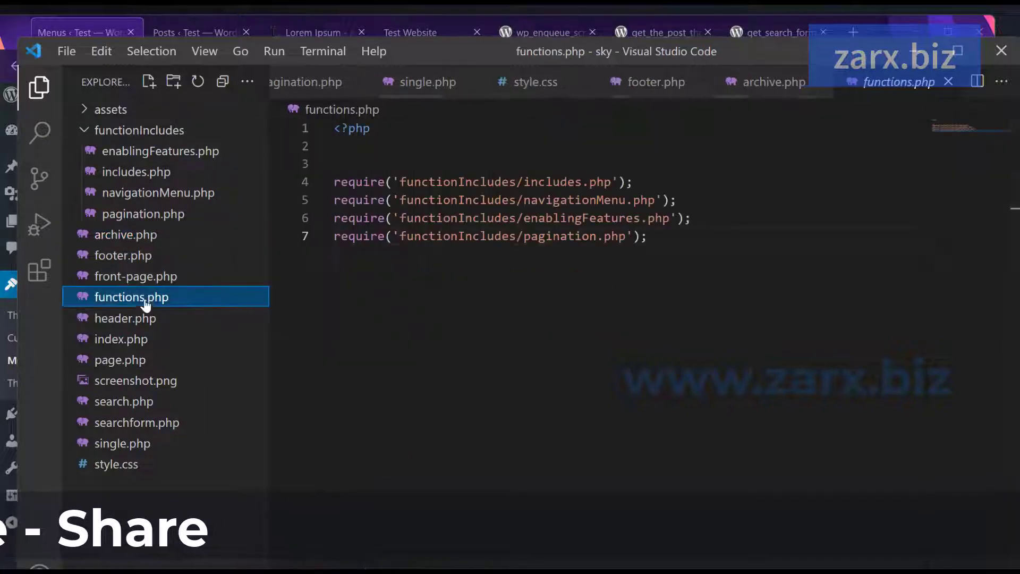
drag(663, 233, 334, 182)
click(635, 158)
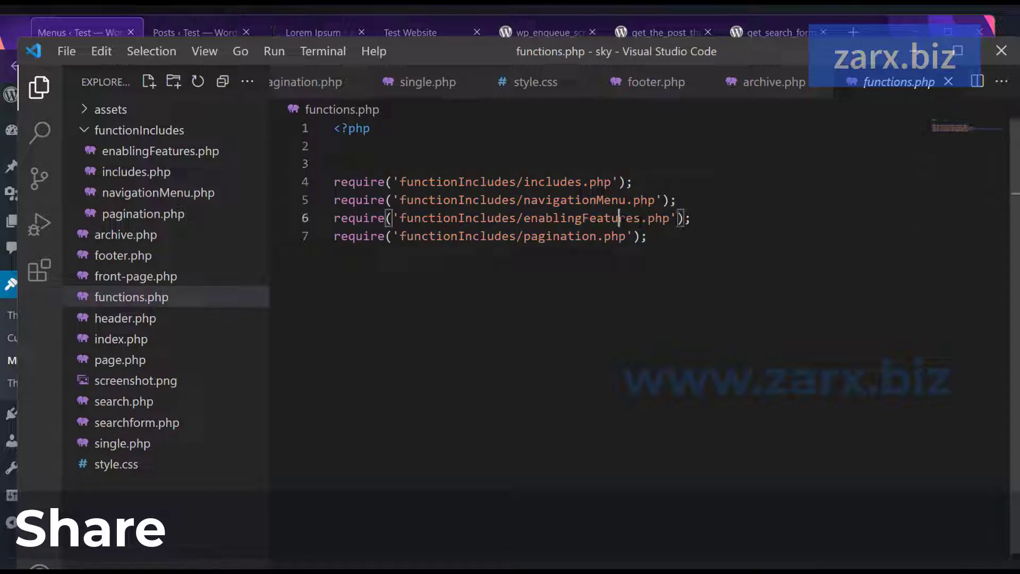
double_click(611, 218)
click(171, 152)
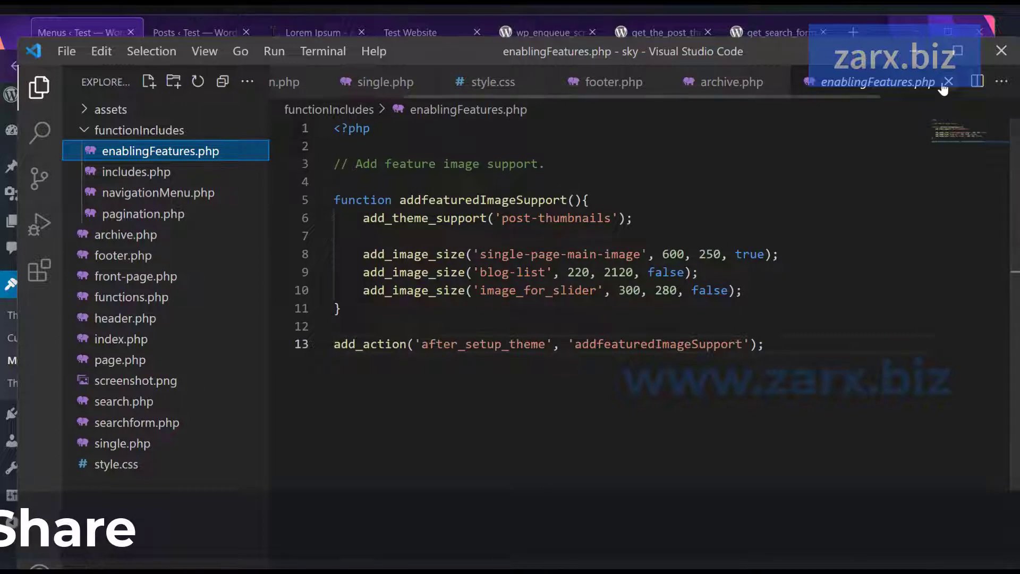
click(125, 234)
Step: Open navigationMenu.php and add a comma and an empty line after the 'primary' entry in the register_nav_menus array
click(175, 196)
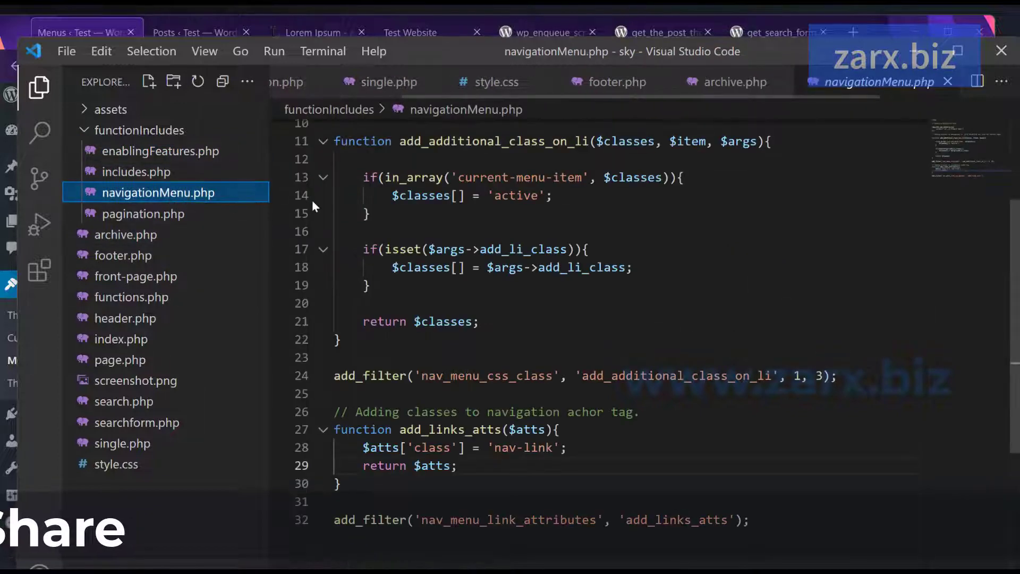
scroll(480, 330, up, 3)
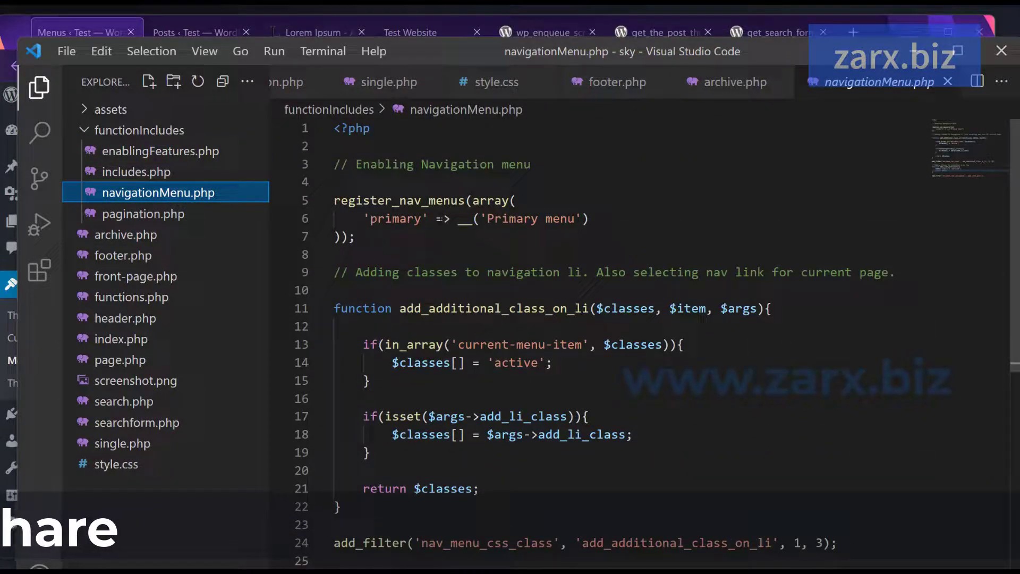
click(357, 237)
key(Up)
key(End)
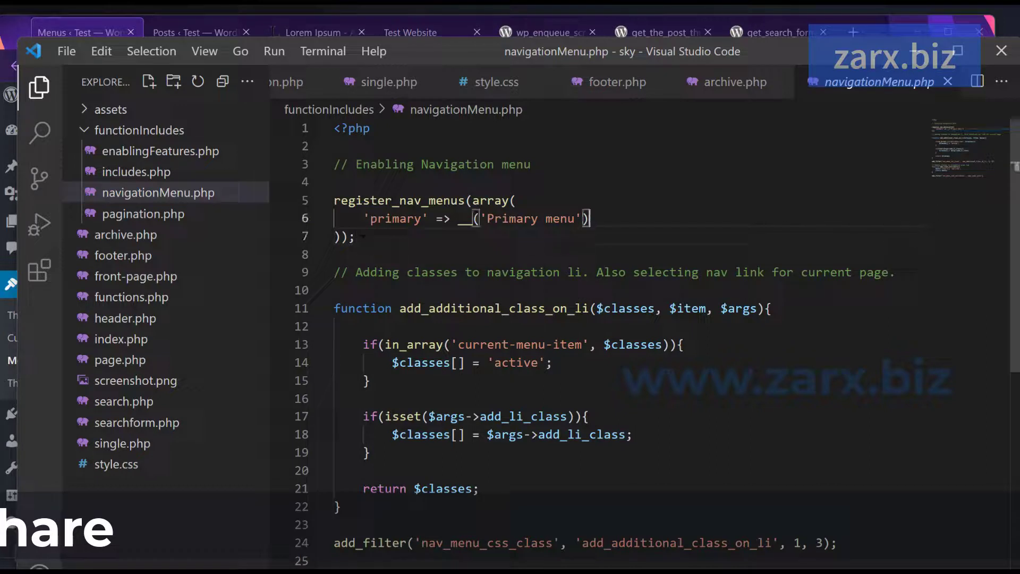
text(,)
key(Return)
key(Escape)
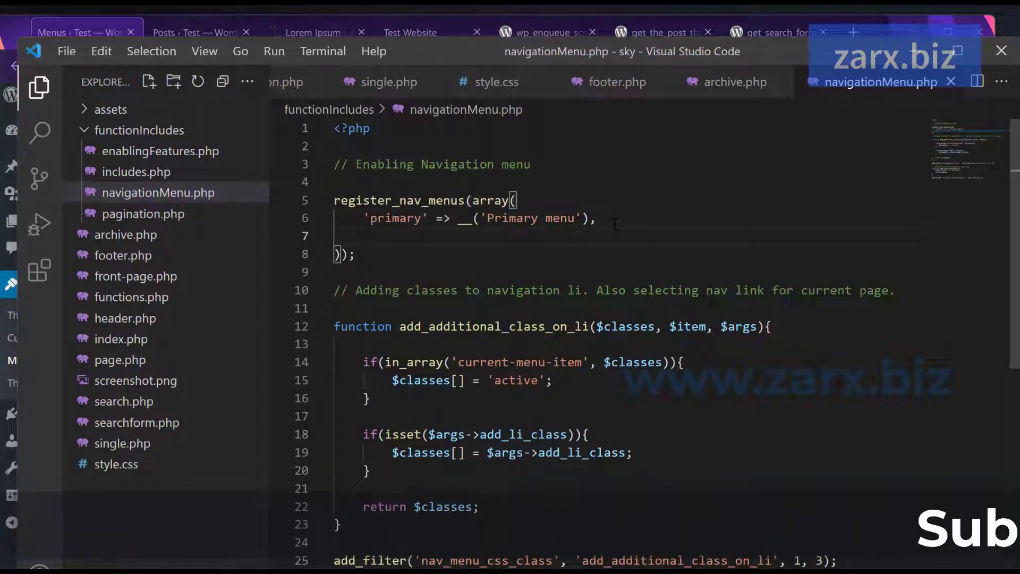
Step: Register a second menu location by adding 'secondary' => __('Footer Menu'), below the 'primary' entry
text(')
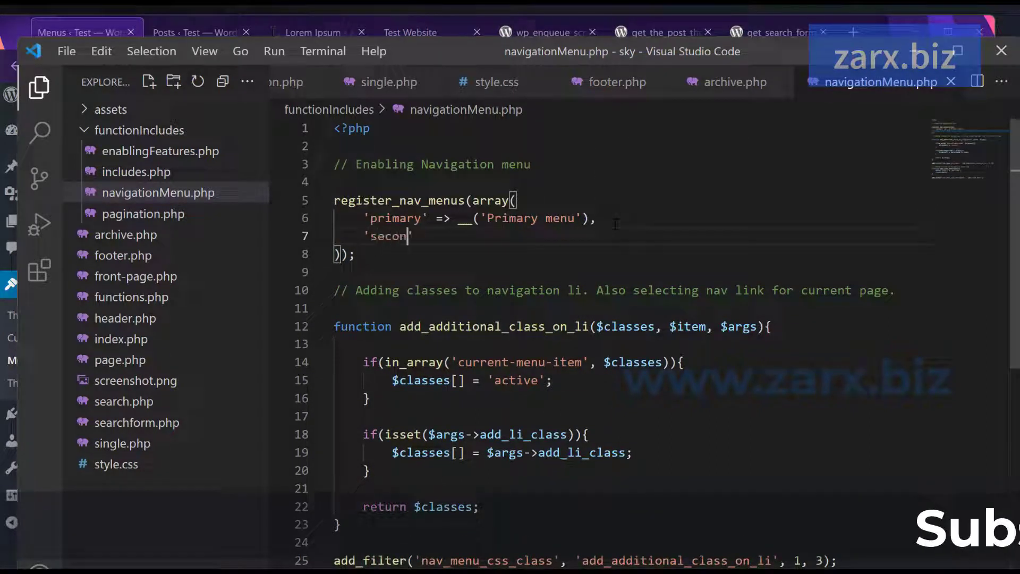
text(secondary' )
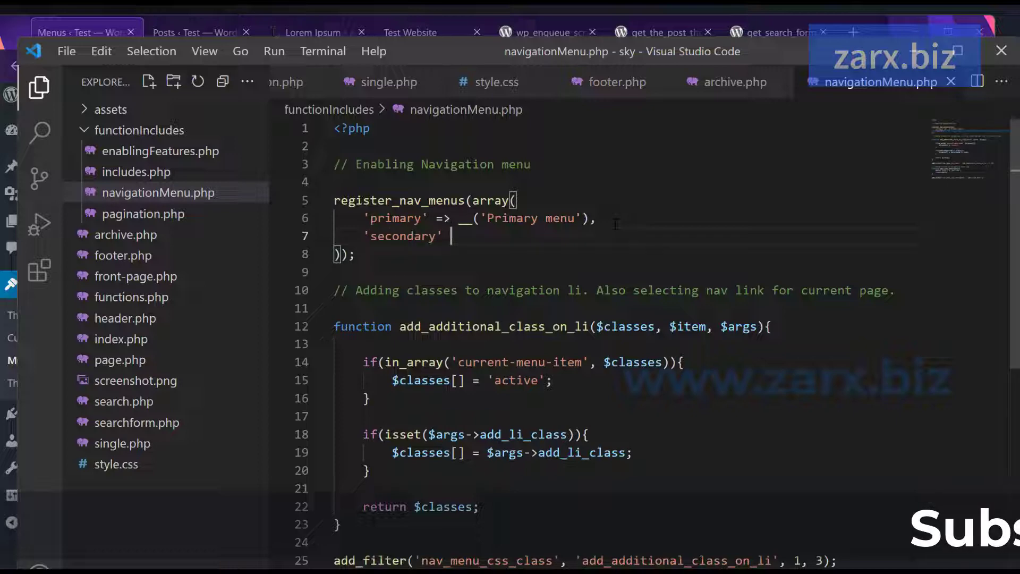
text(=> __)
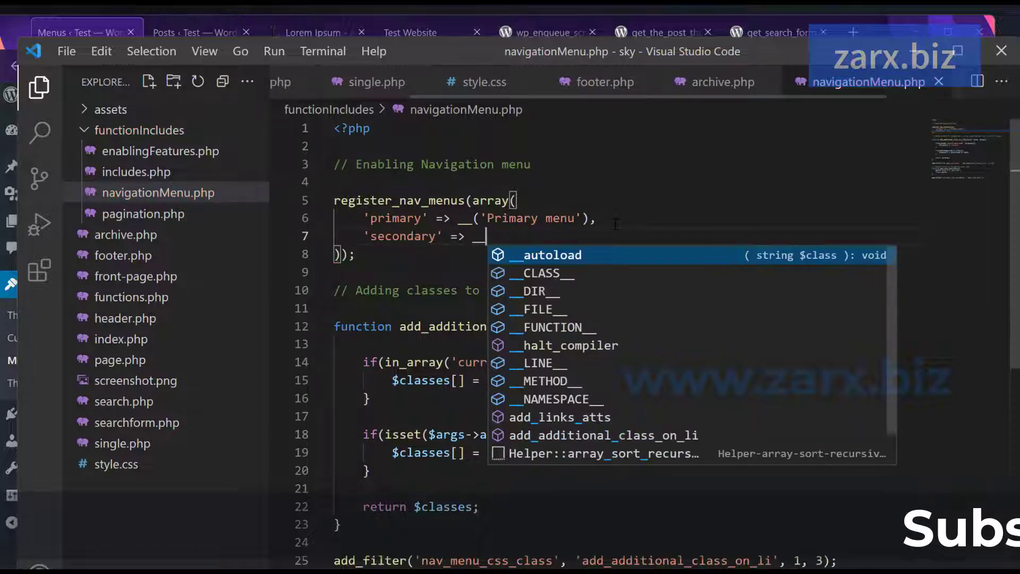
text((')
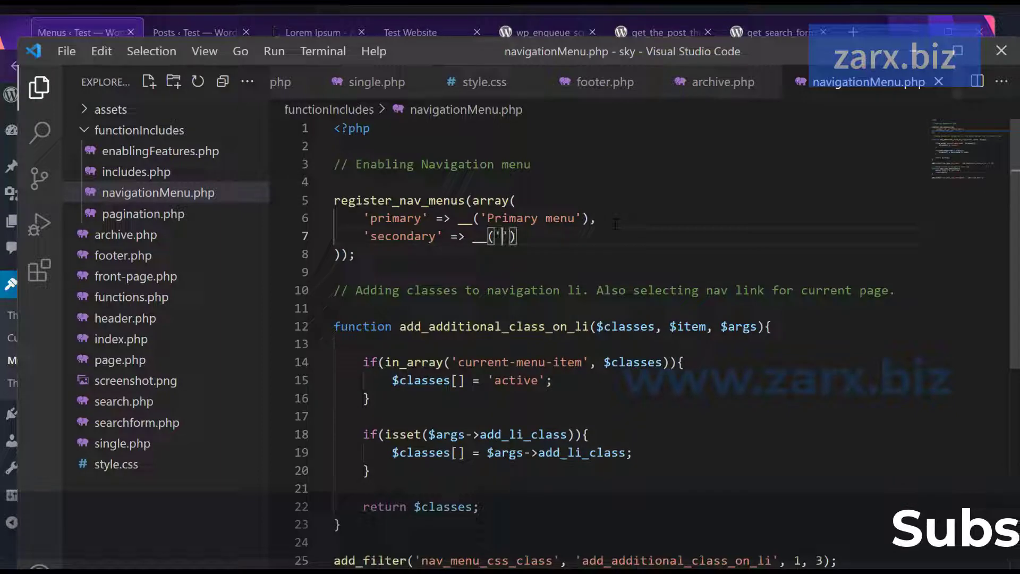
text(Footer M)
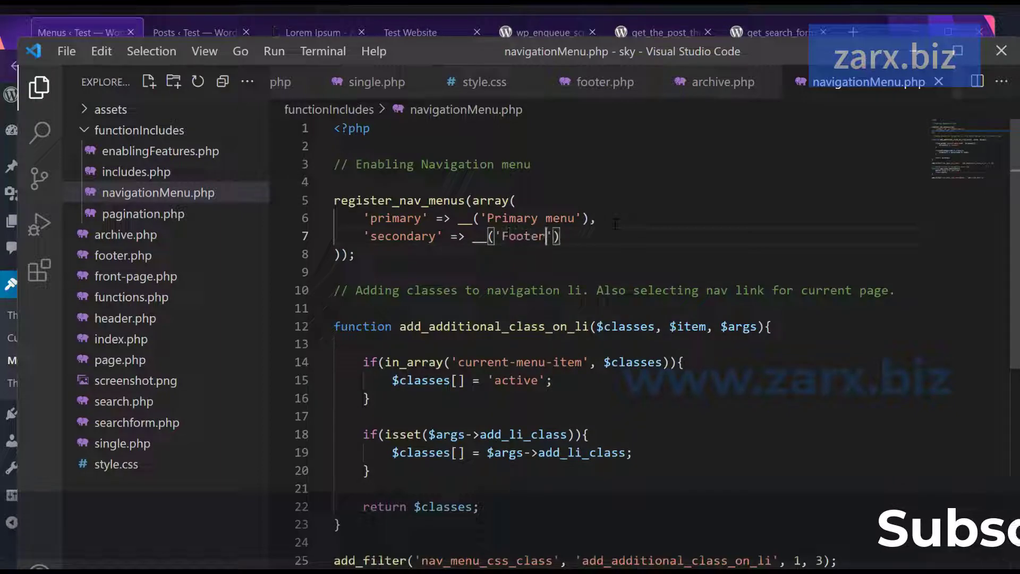
text(enu'))
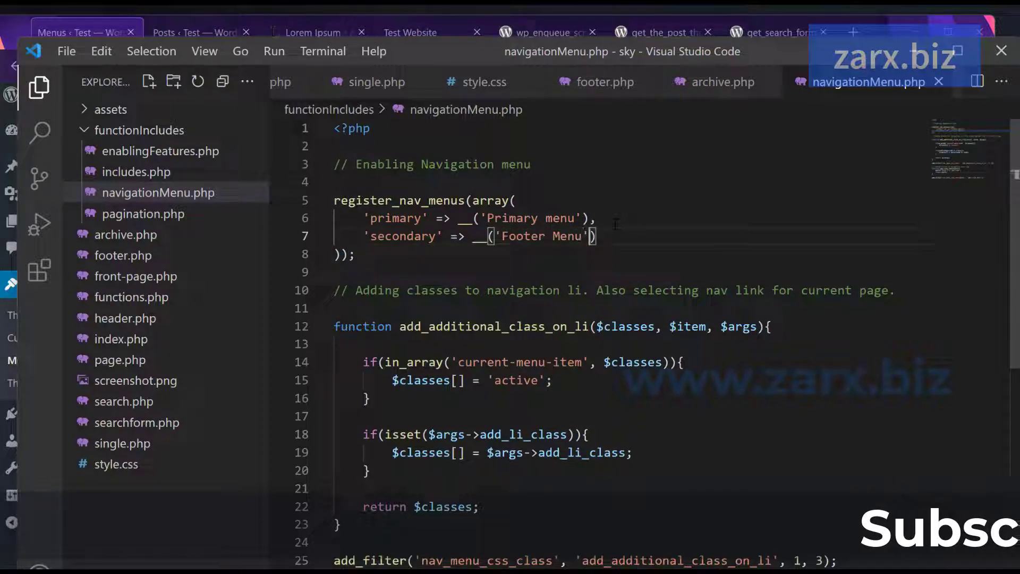
text(,)
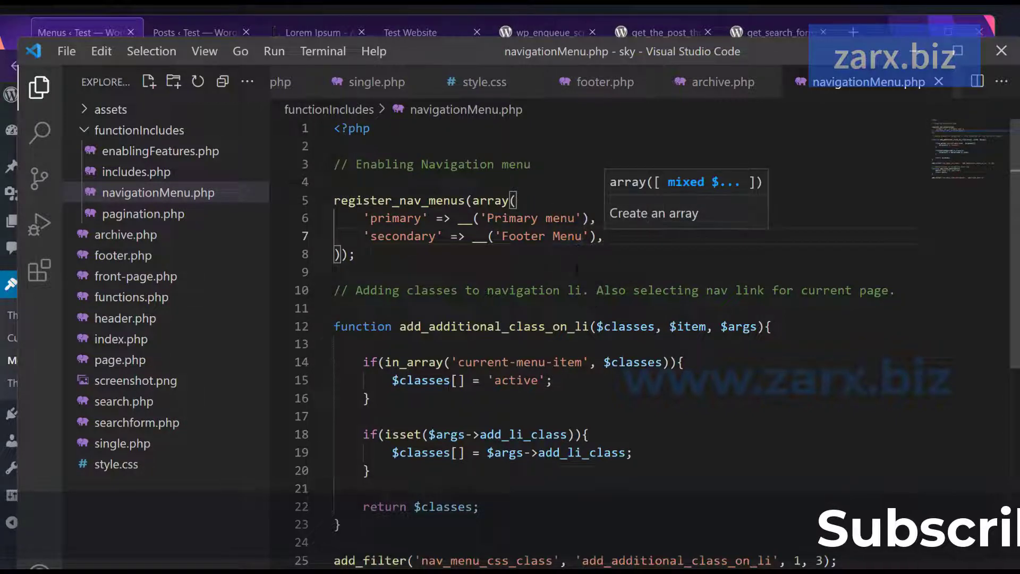
Step: Capitalize the primary location's label so that it reads 'Primary Menu'
click(553, 218)
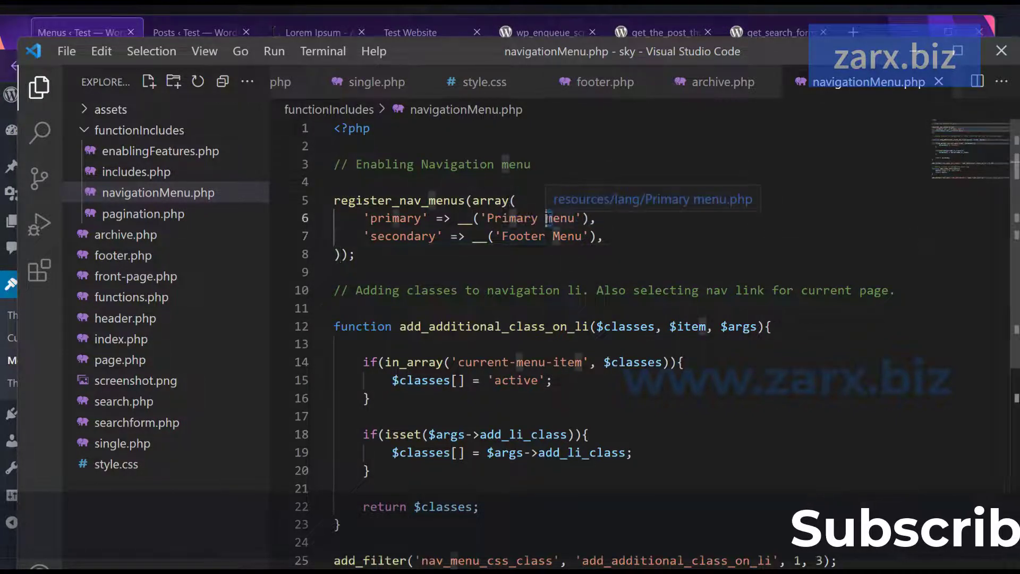
key(BackSpace)
text(M)
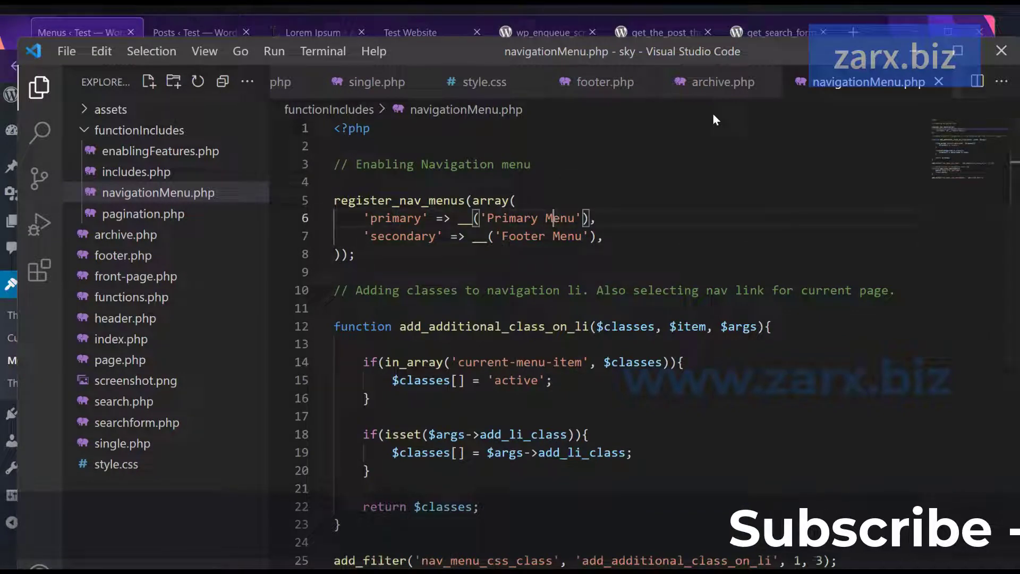
Step: Switch to the browser, reload the menu locations page and check the menu choices for the Footer Menu location
click(91, 31)
click(75, 66)
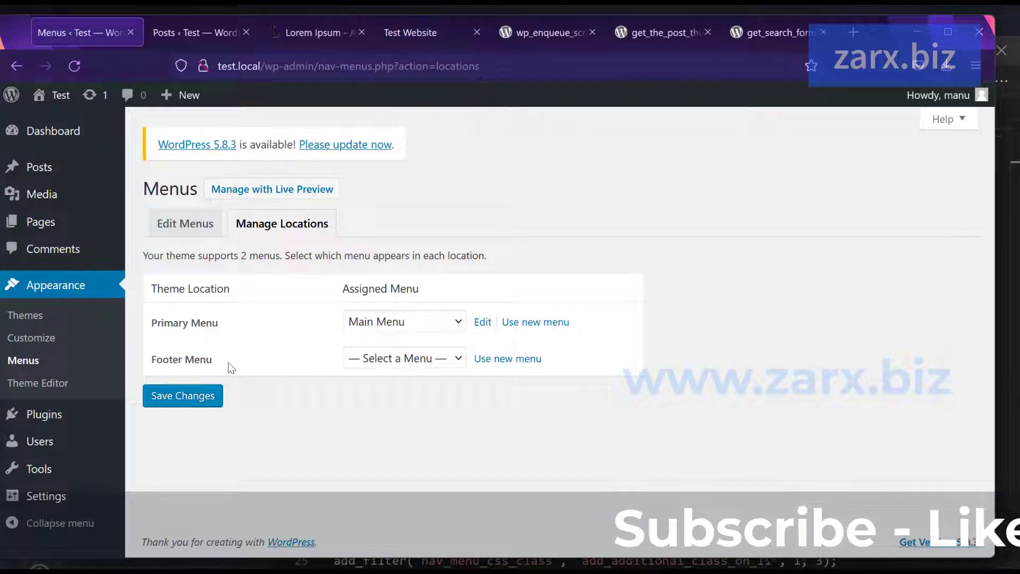
click(386, 363)
click(177, 240)
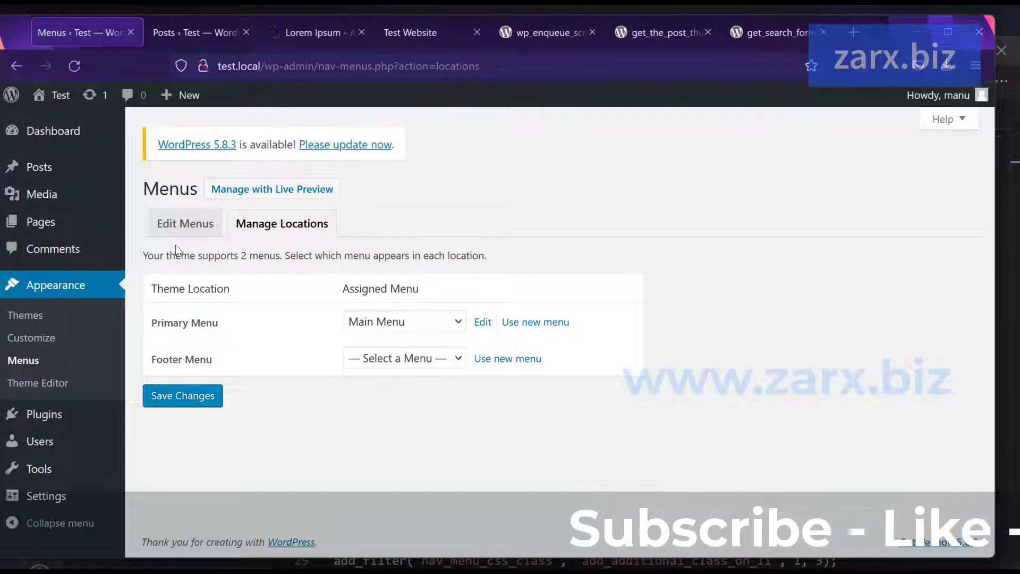
Step: Open the menu editor and create a new menu named Footer Menu
click(177, 239)
scroll(711, 289, down, 3)
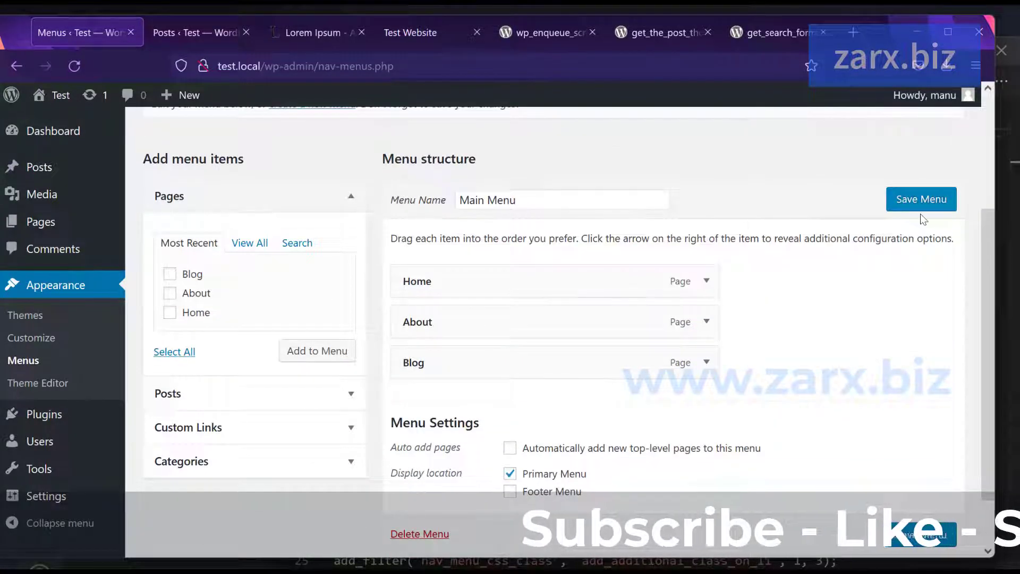
scroll(876, 281, down, 1)
scroll(877, 281, up, 3)
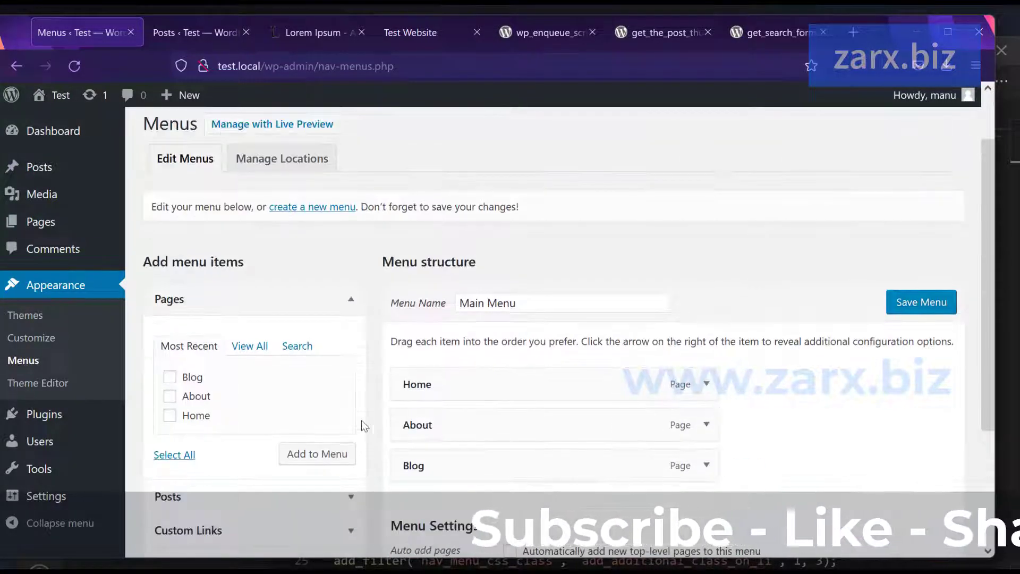
scroll(371, 384, down, 1)
scroll(364, 288, up, 1)
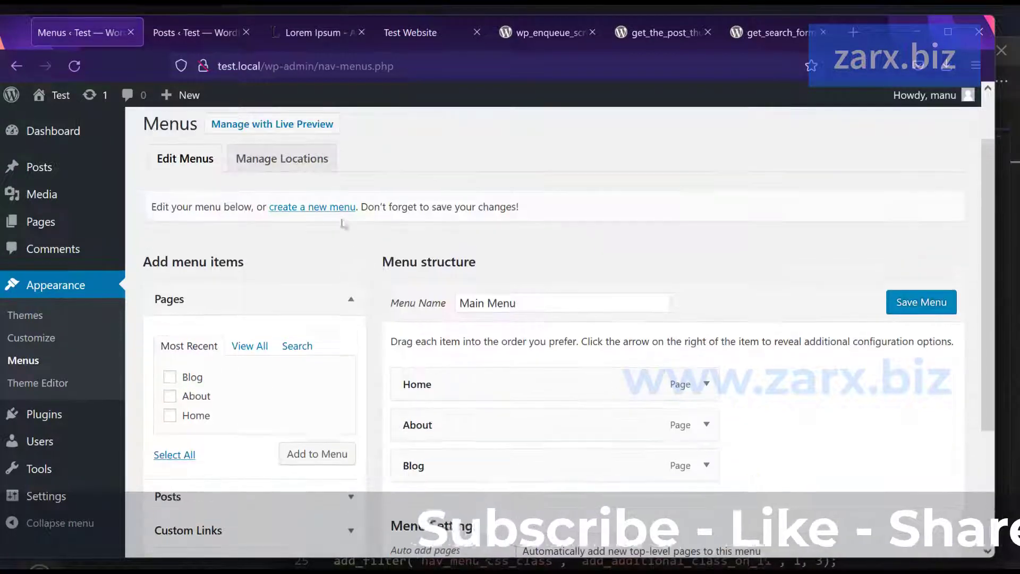
click(326, 209)
click(488, 372)
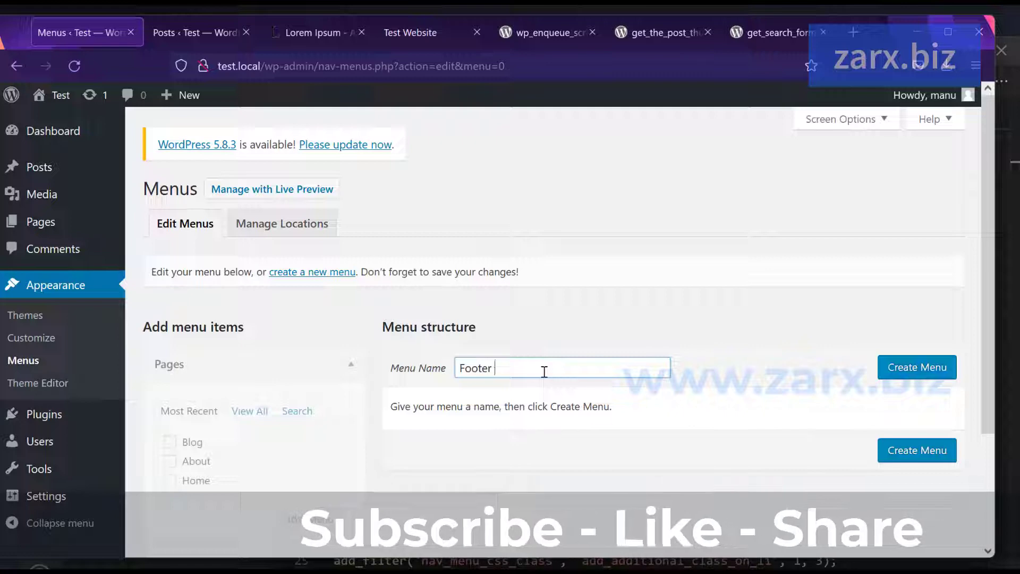
text(Footer Menu)
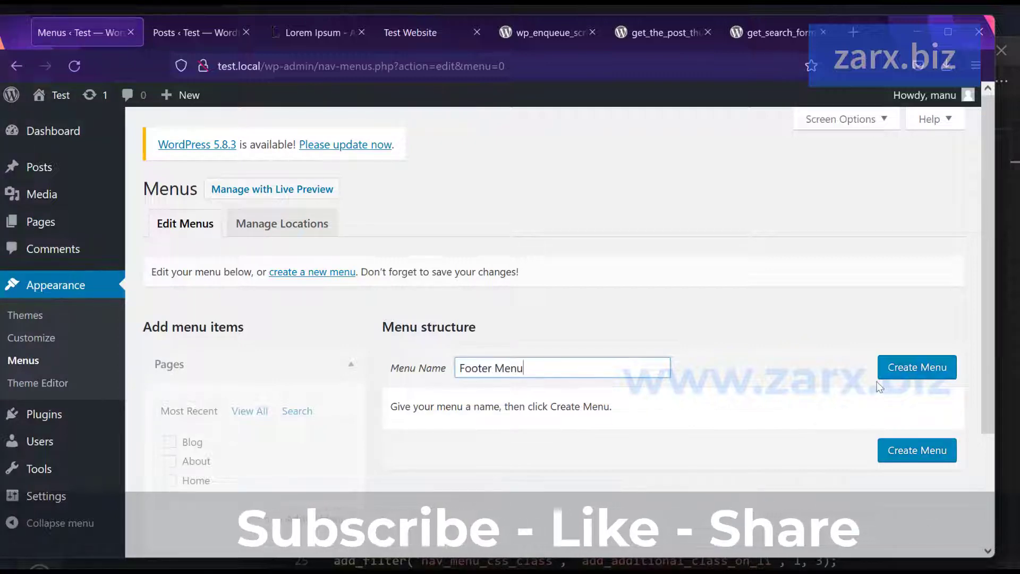
click(898, 369)
Step: Set the new menu's display location to Footer Menu and save the menu
scroll(714, 365, down, 3)
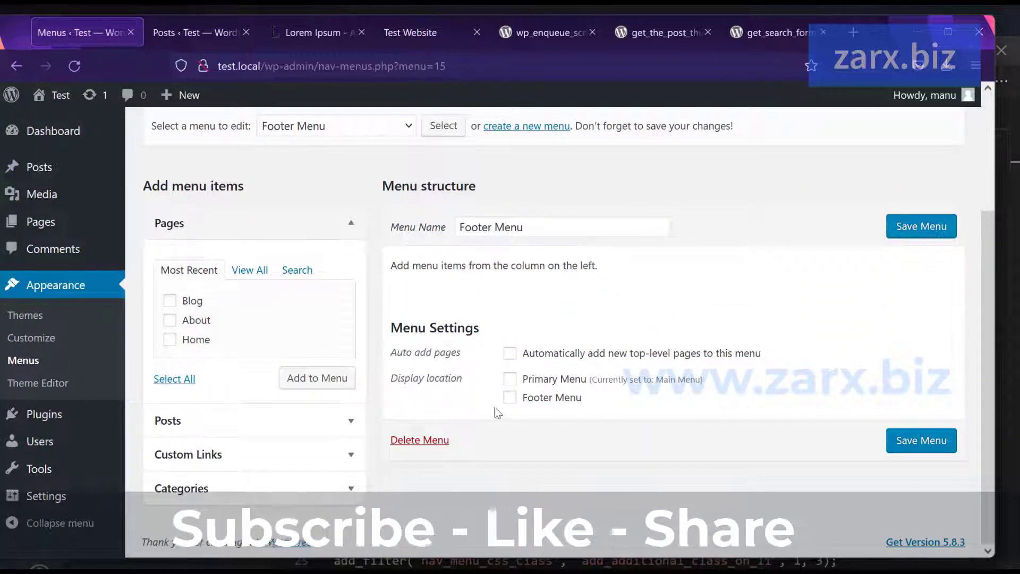
click(529, 399)
click(910, 440)
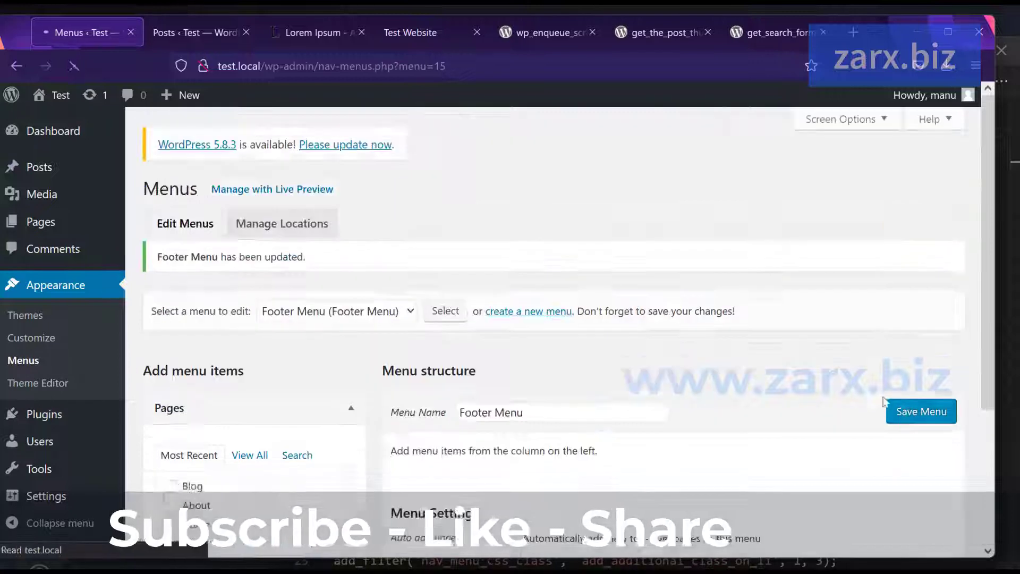
Step: Open the draft Privacy Policy page from the site's pages list and publish it
scroll(831, 335, down, 3)
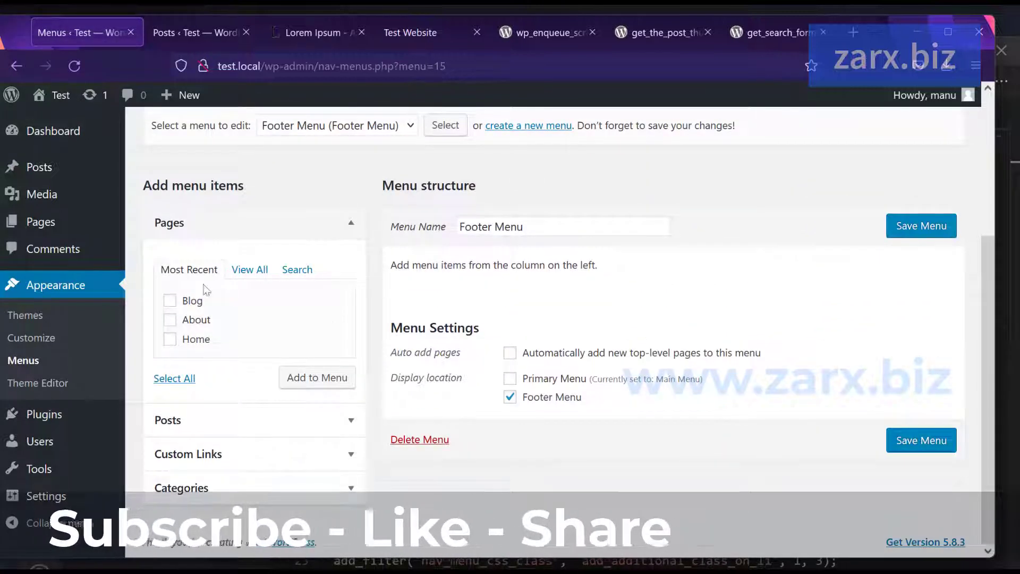
click(243, 271)
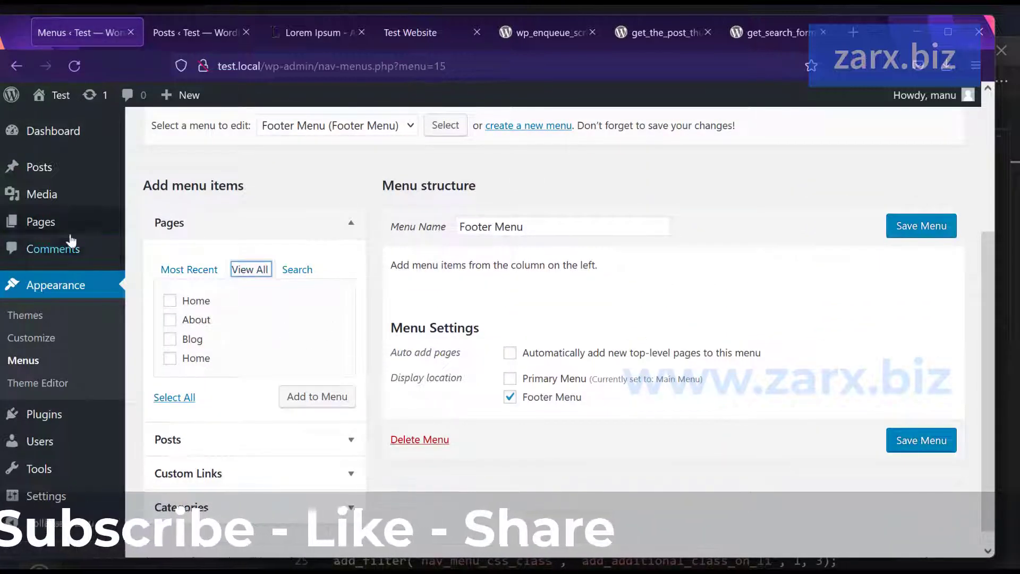
mouse_move(66, 226)
click(165, 225)
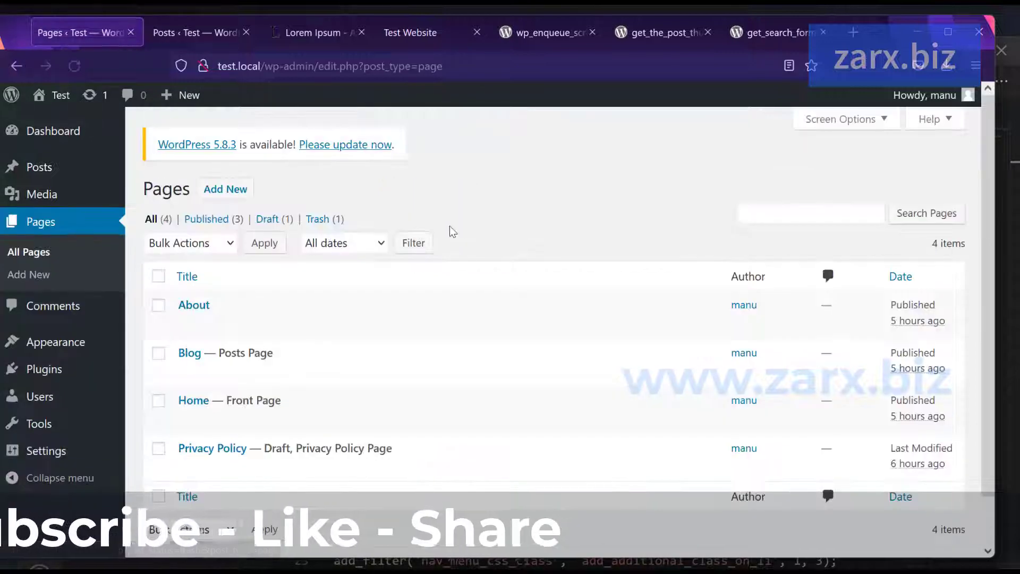
click(183, 417)
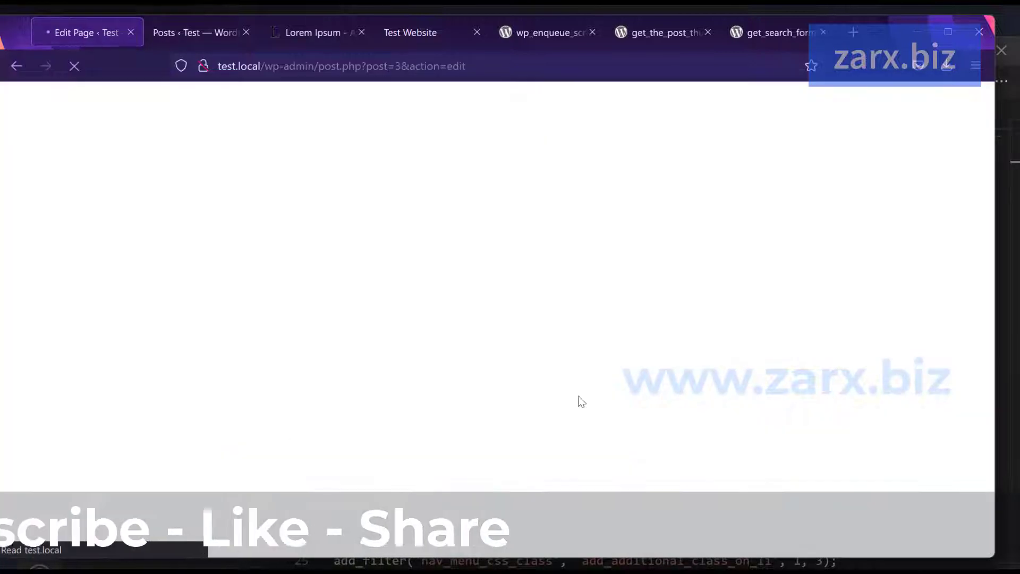
click(893, 130)
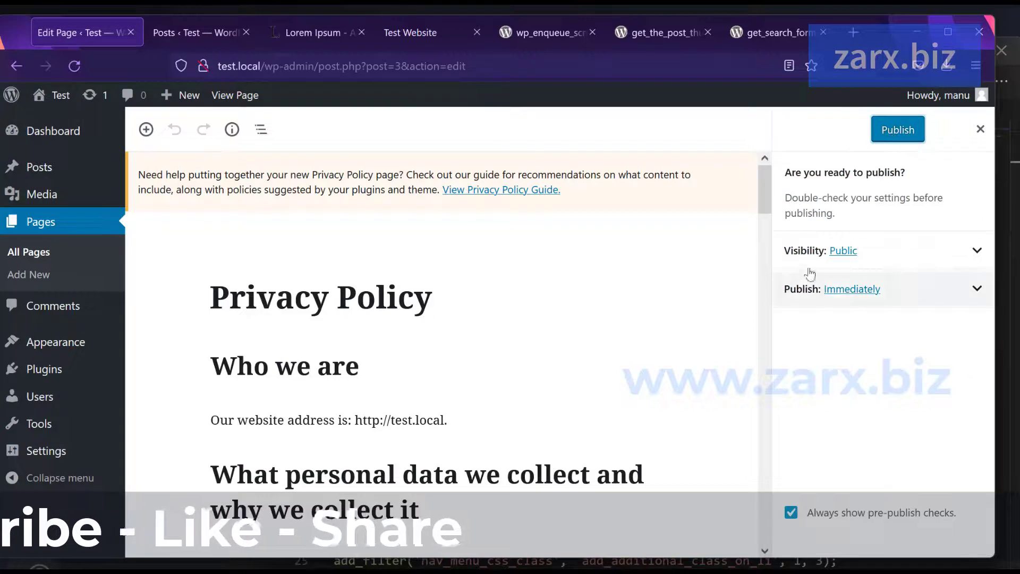
click(900, 129)
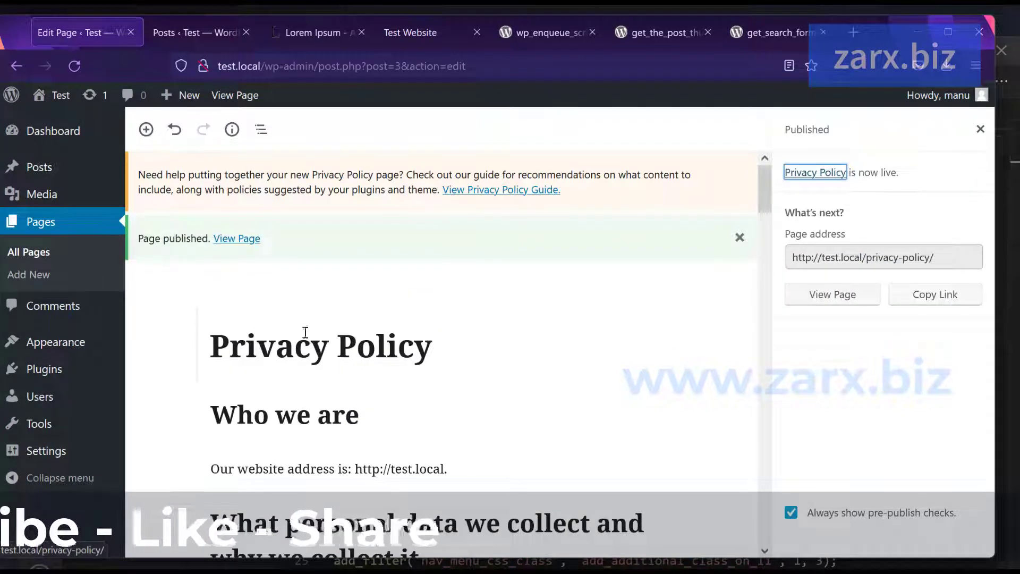
Step: Add a new page titled Terms and Conditions and publish it
click(37, 251)
click(234, 190)
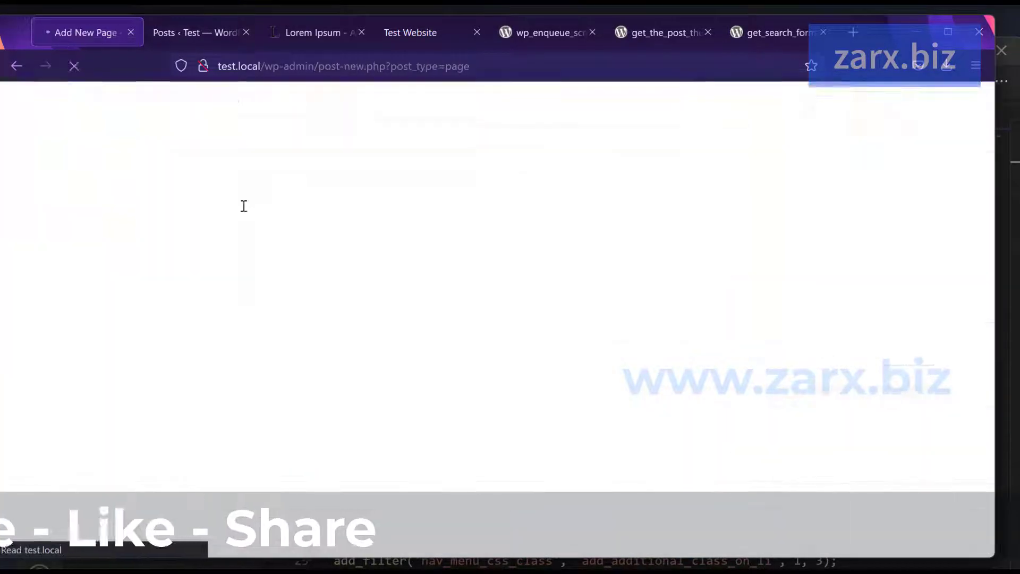
text(Term)
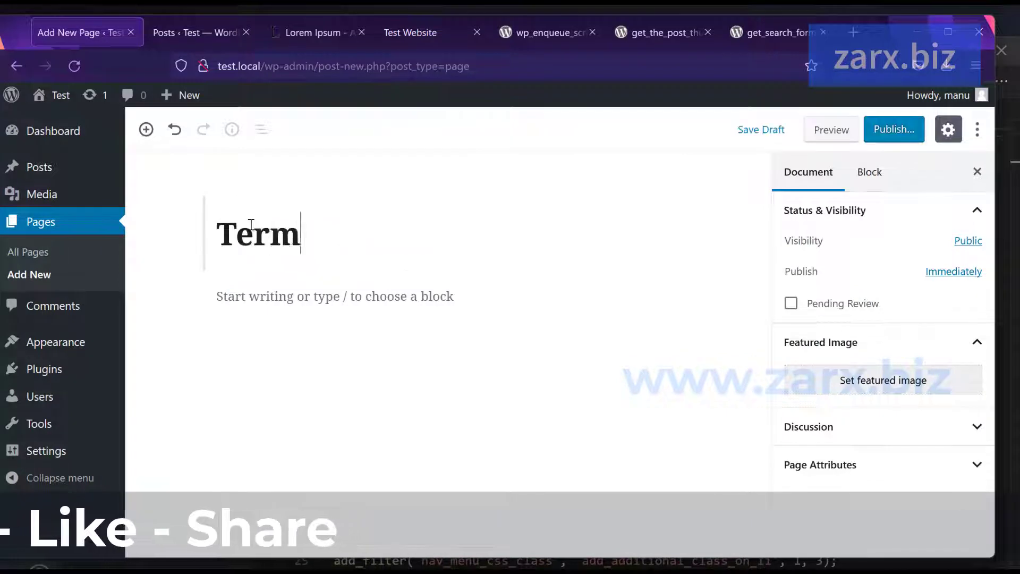
text(s and )
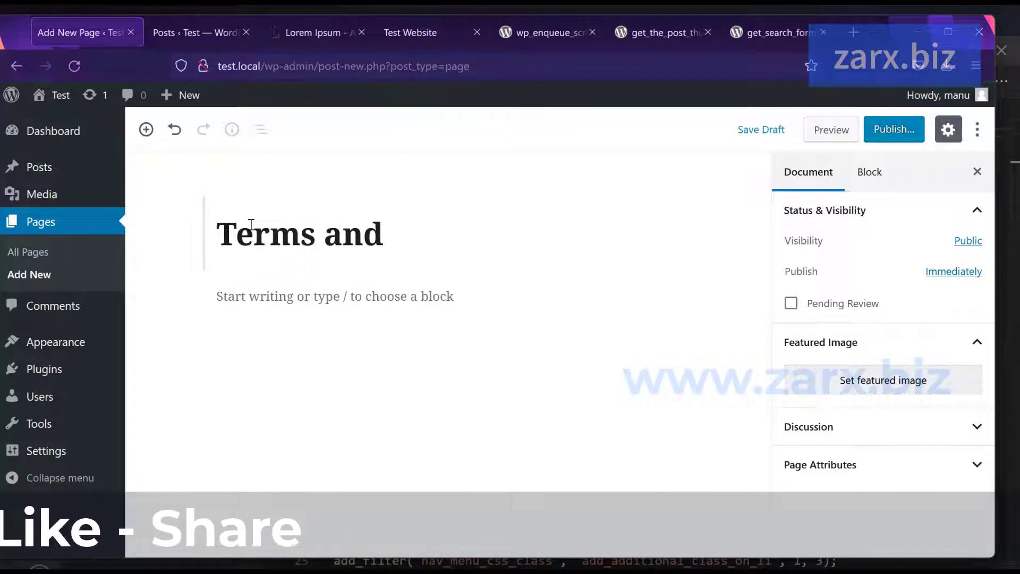
text(Conditions)
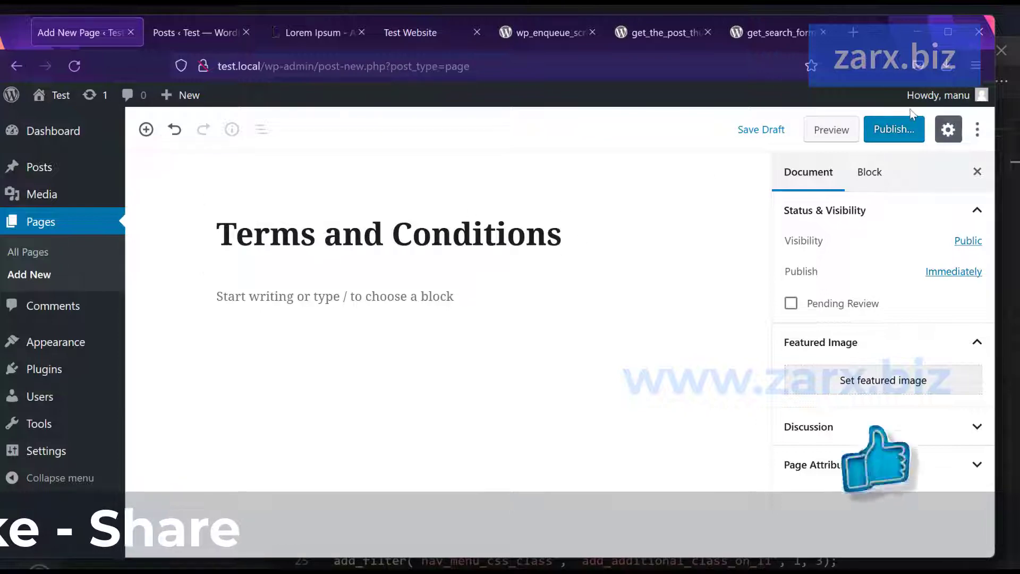
click(895, 129)
click(896, 129)
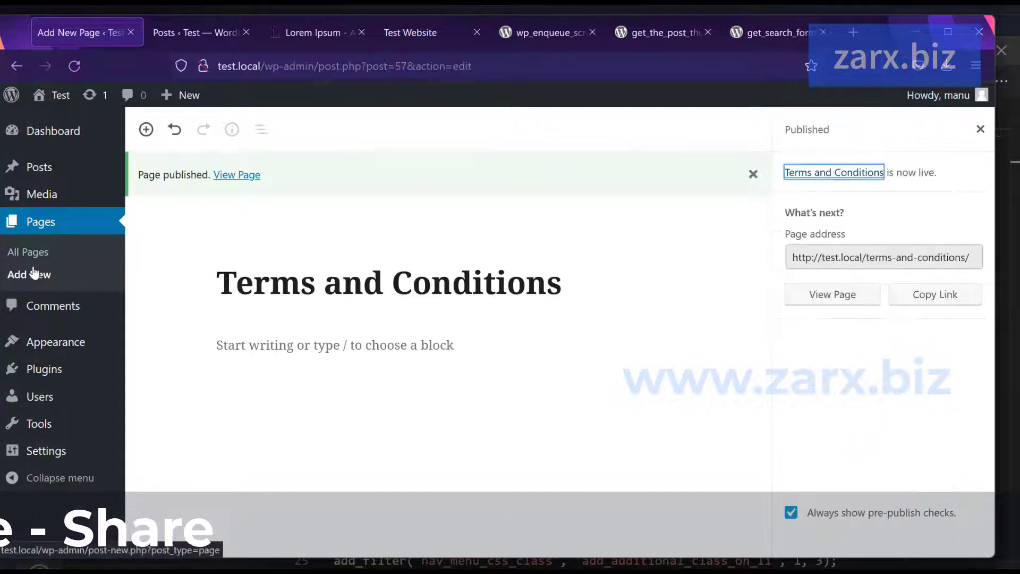
Step: Return to the menu editor and add the About, Blog, Home, Privacy Policy and Terms and Conditions pages to the Footer Menu
click(35, 252)
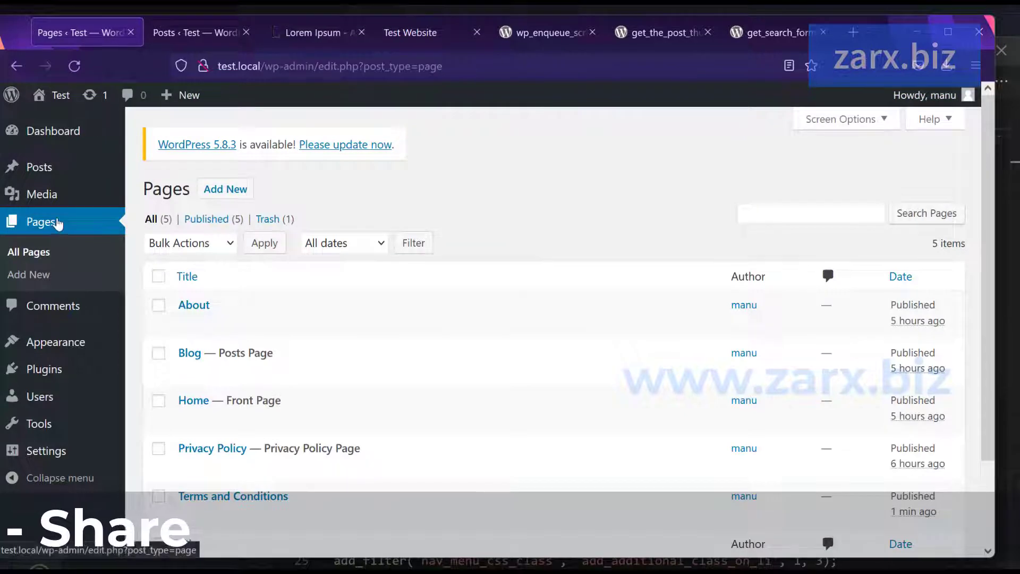
mouse_move(69, 341)
click(180, 387)
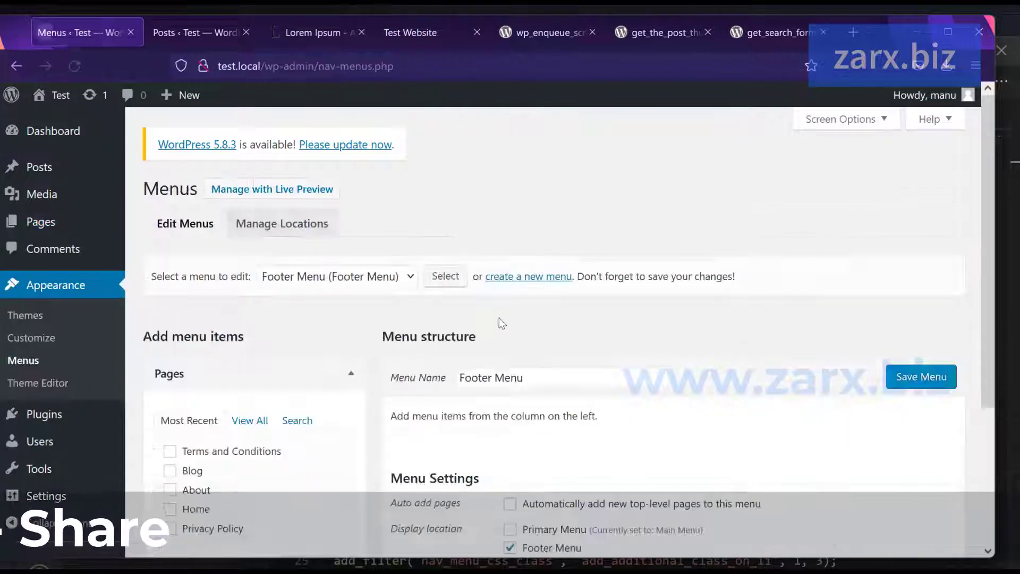
scroll(499, 317, down, 3)
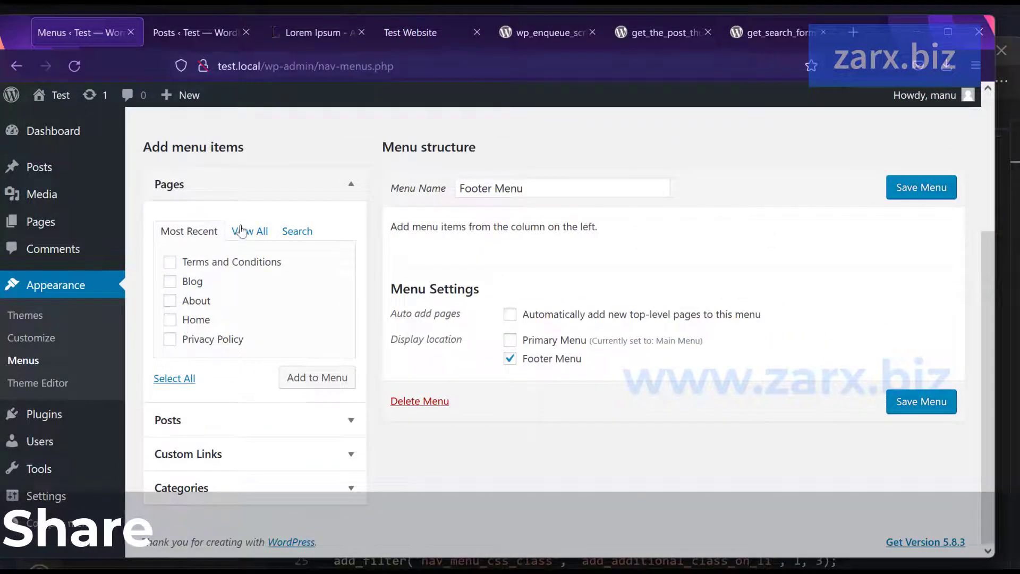
click(242, 229)
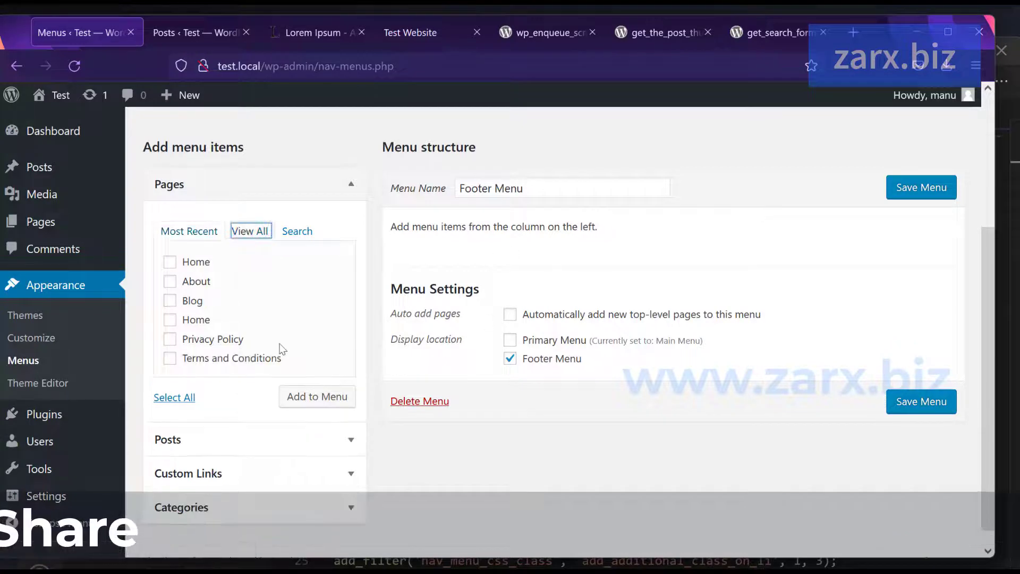
click(171, 306)
click(171, 283)
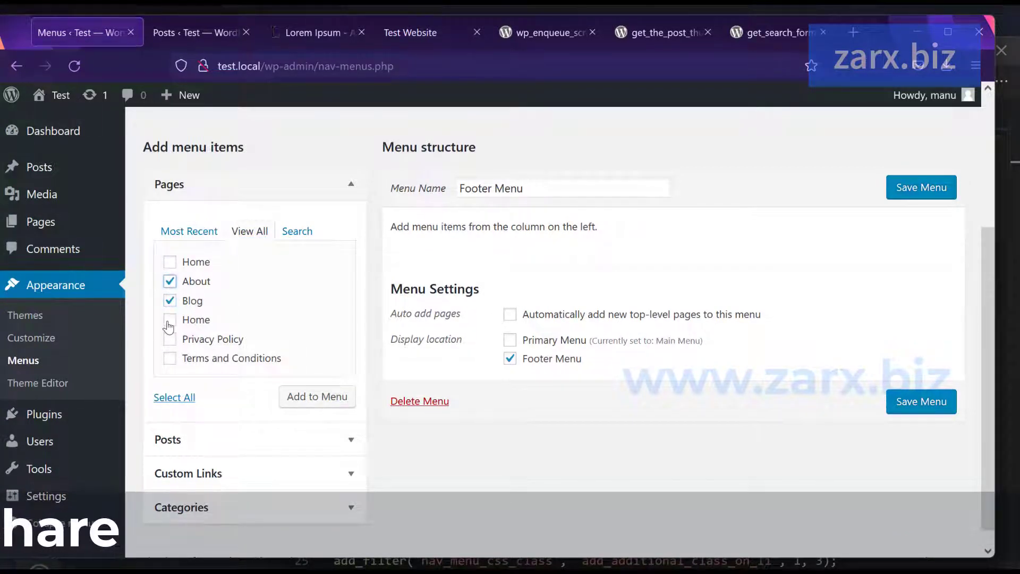
click(169, 320)
click(170, 339)
click(169, 358)
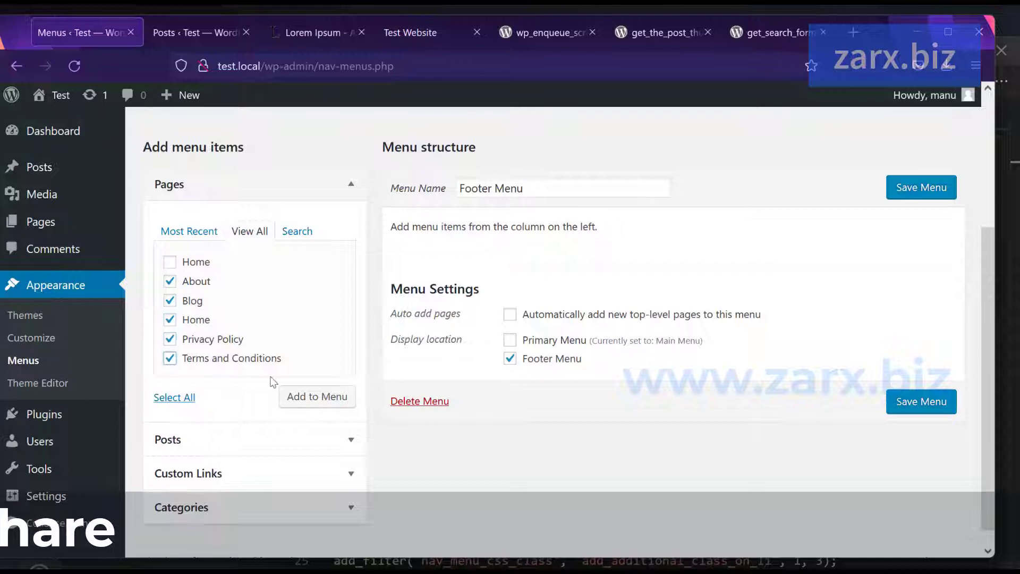
click(294, 399)
Step: Move the Home item to the start of the Footer Menu and save the menu
drag(515, 343, 513, 258)
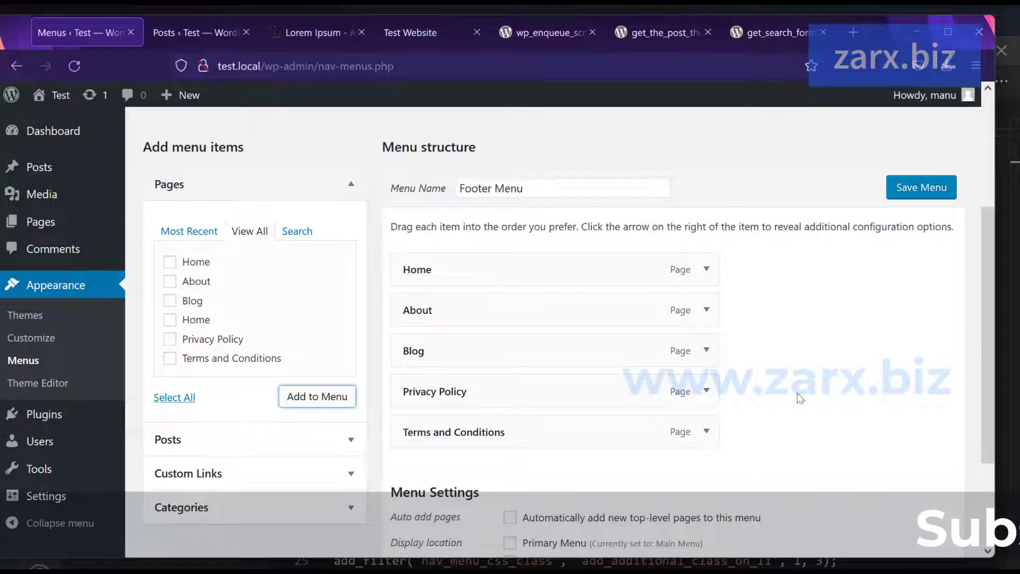
scroll(799, 398, down, 3)
scroll(887, 309, up, 5)
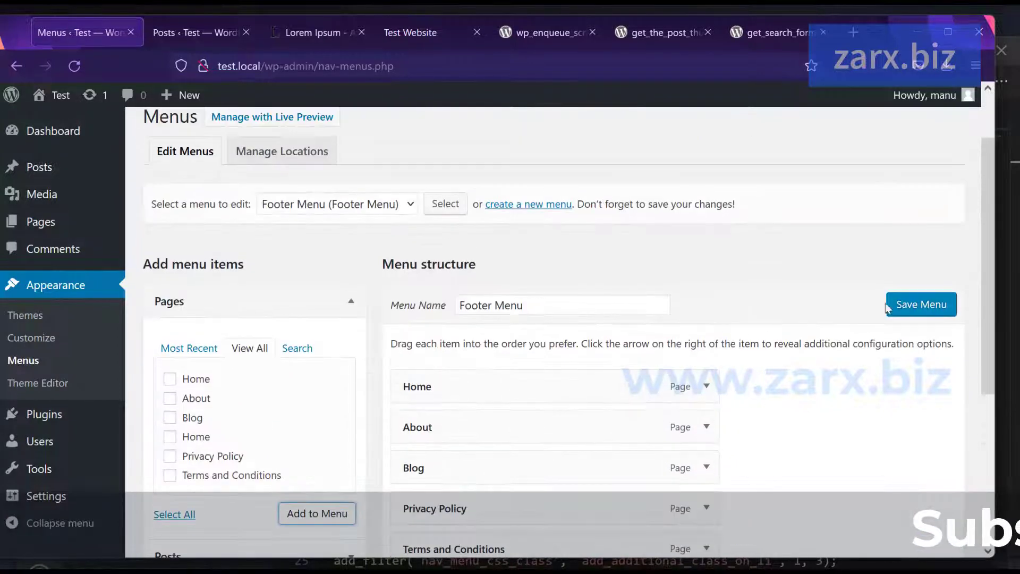
click(893, 306)
Step: Check the menus assigned to the Primary Menu and Footer Menu locations and save the location settings
click(284, 269)
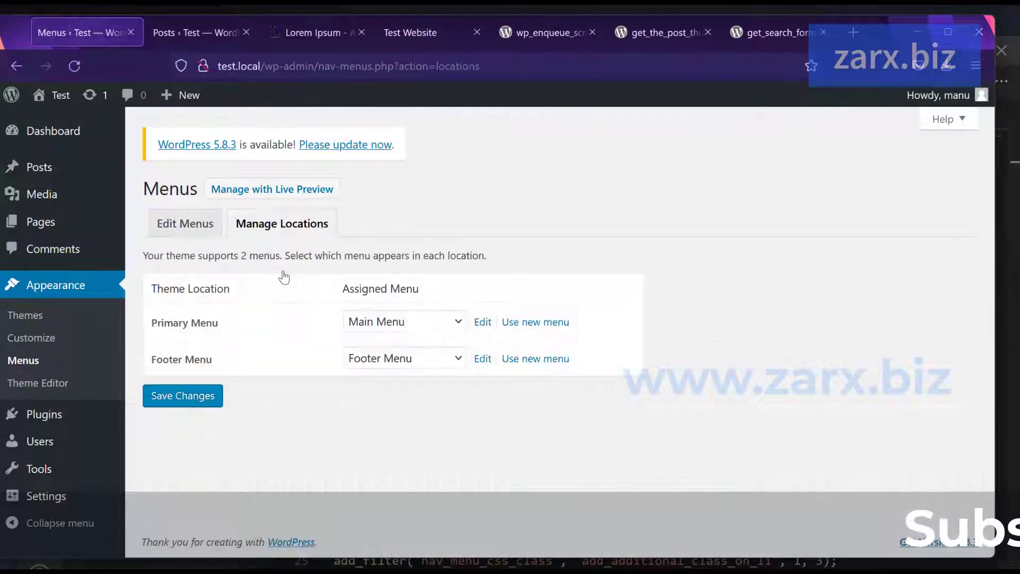
click(384, 326)
click(233, 351)
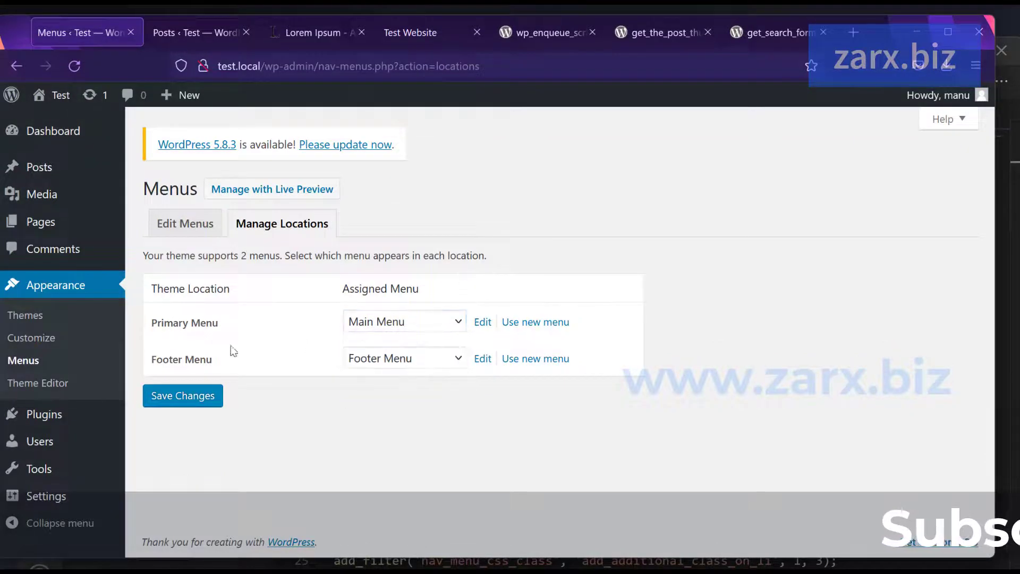
click(403, 358)
click(285, 364)
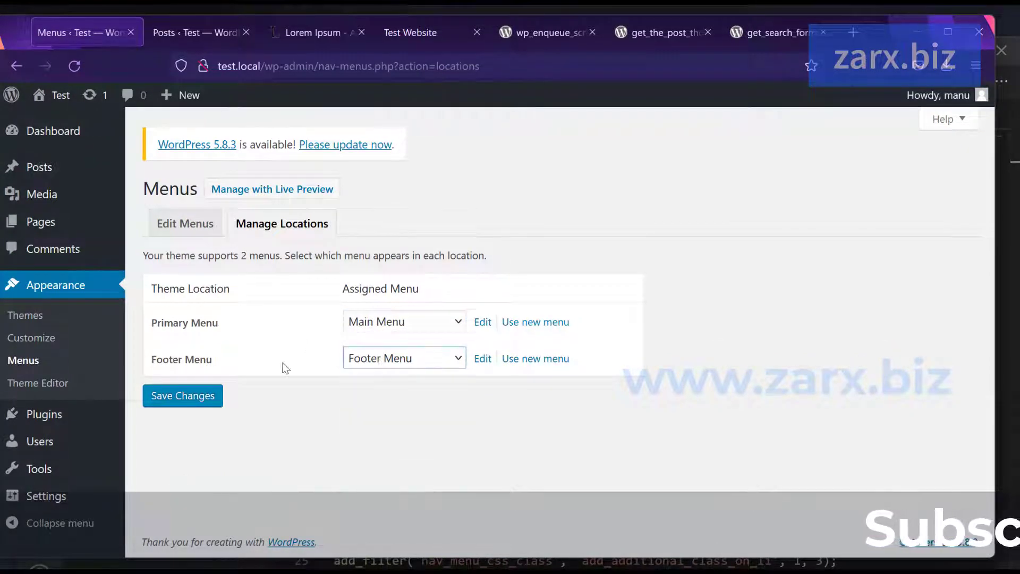
click(194, 396)
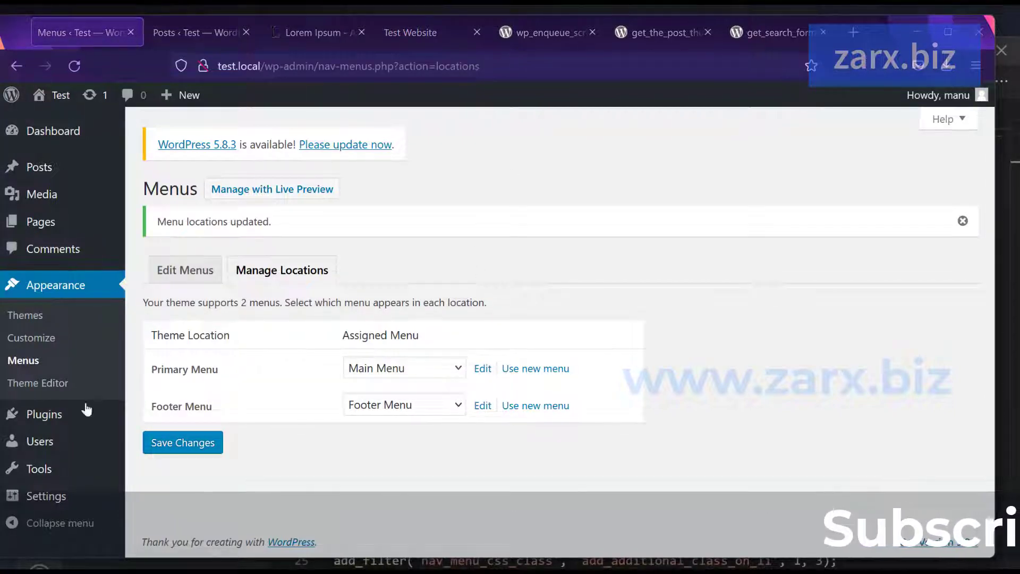
Step: Switch to Visual Studio Code and delete the hard-coded About Us heading and link list from its column in footer.php
key(alt+Tab)
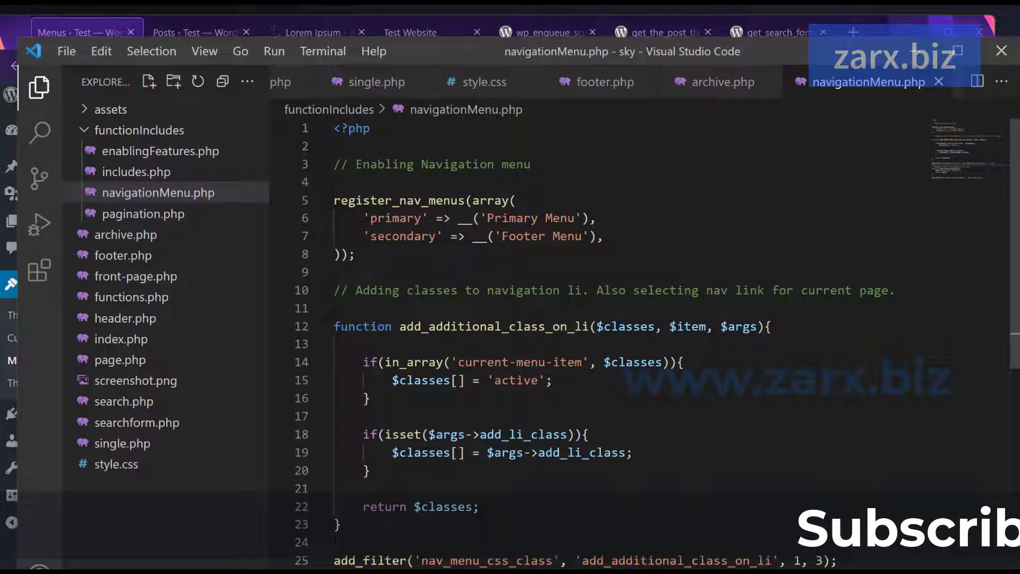
click(605, 82)
scroll(600, 268, down, 3)
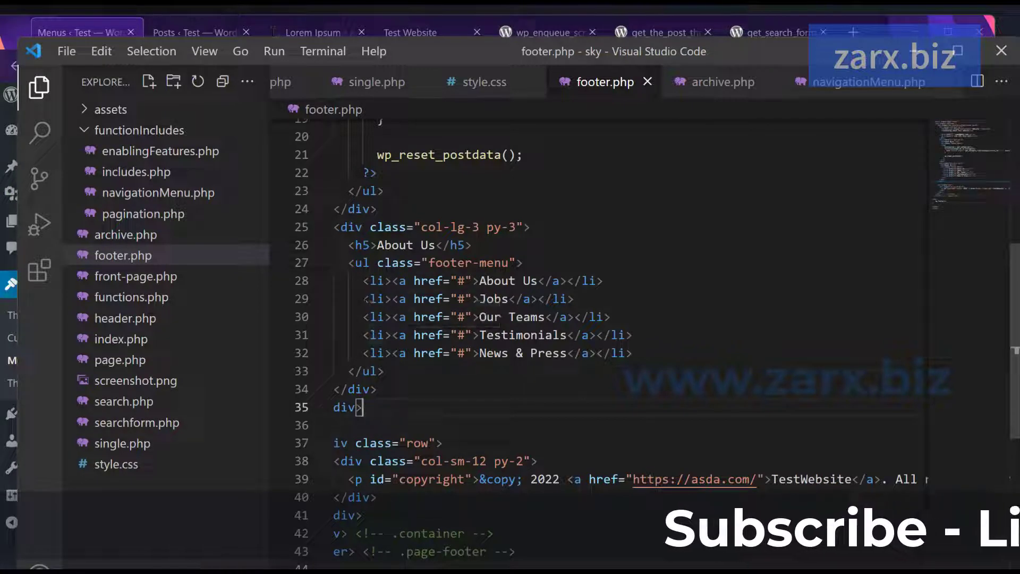
drag(384, 370, 308, 259)
key(Delete)
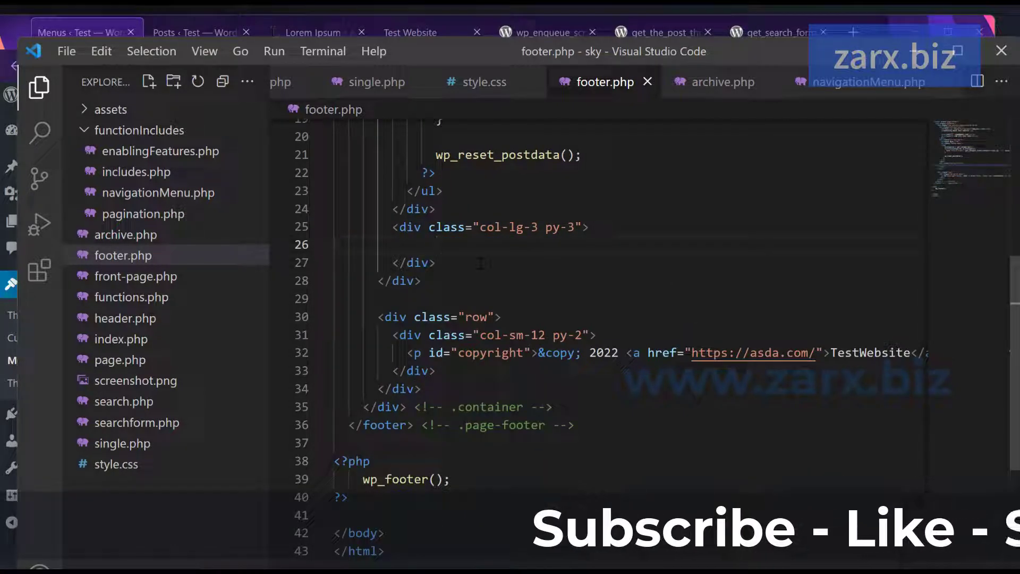
Step: Add an h5 heading reading 'Explore' inside the emptied footer column
text(h5)
key(Tab)
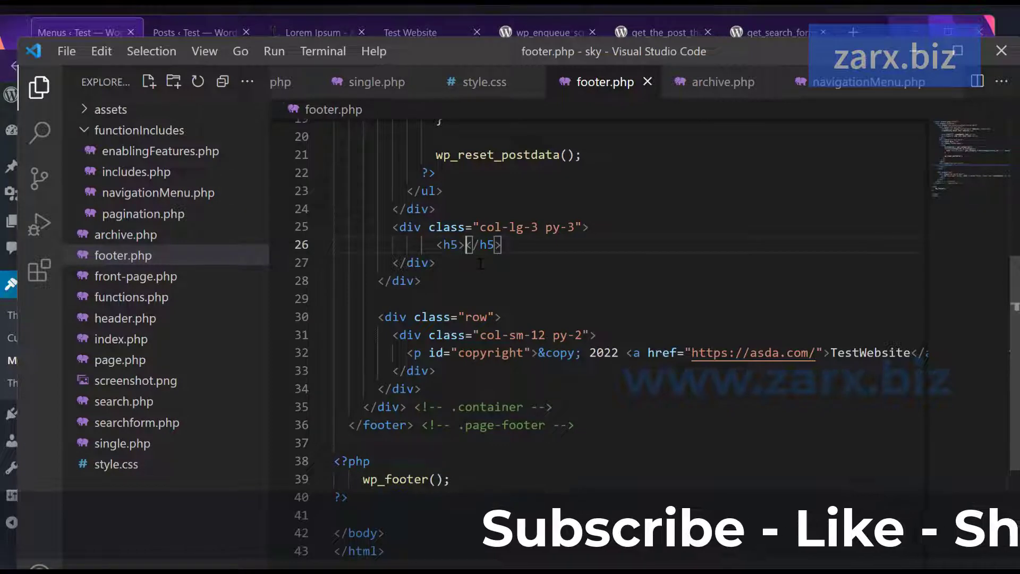
text(Explore)
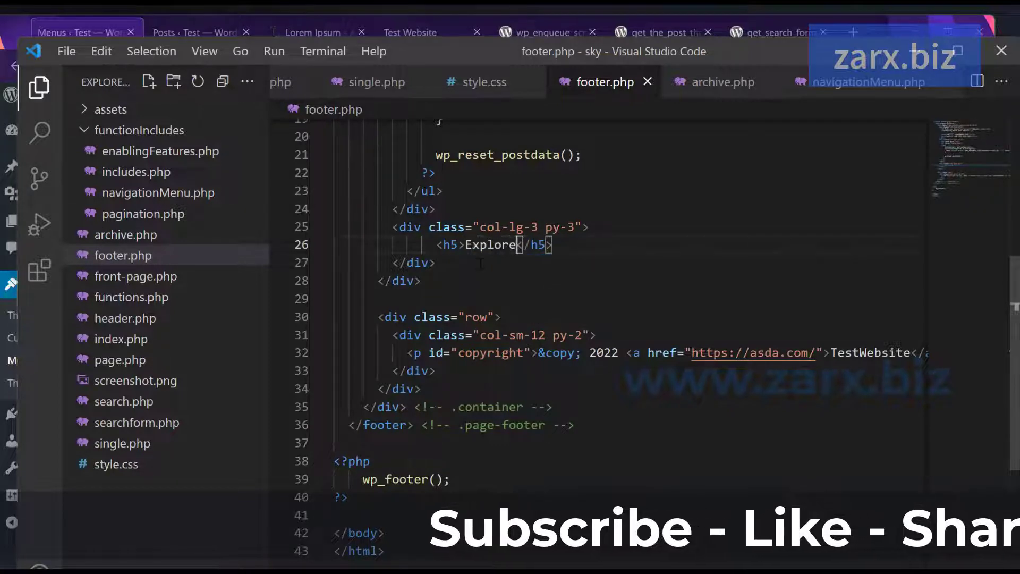
key(Right)
key(Right)
key(Right)
key(Right)
key(Right)
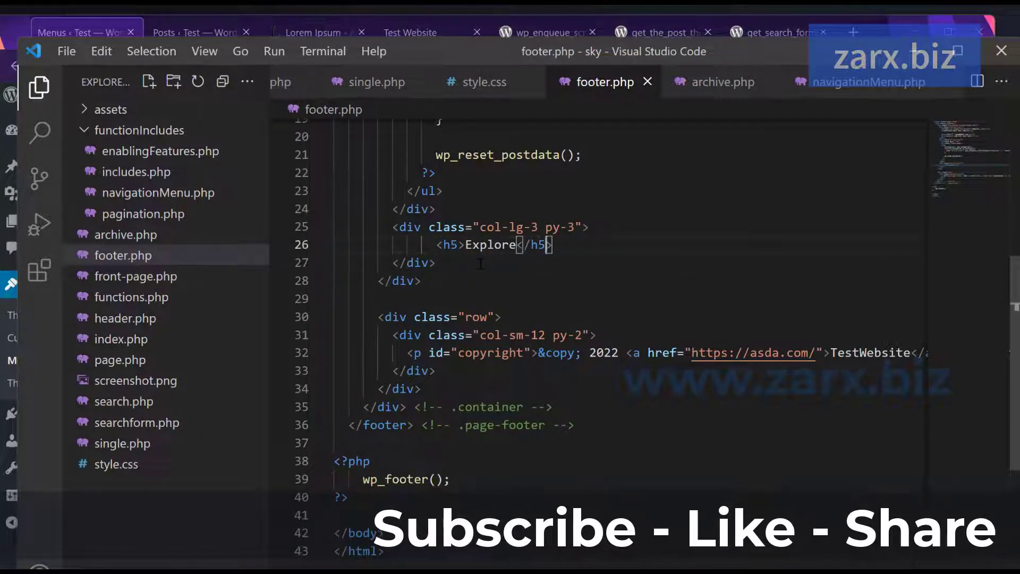
Step: Insert an empty multi-line PHP block below the Explore heading in the footer column
key(Return)
text(<?php)
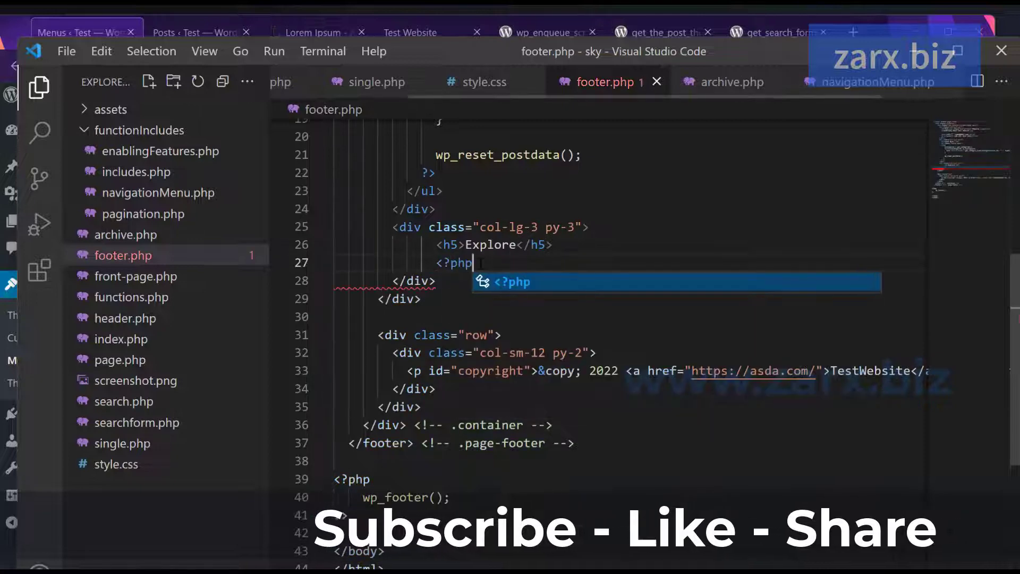
key(Return)
text(?>)
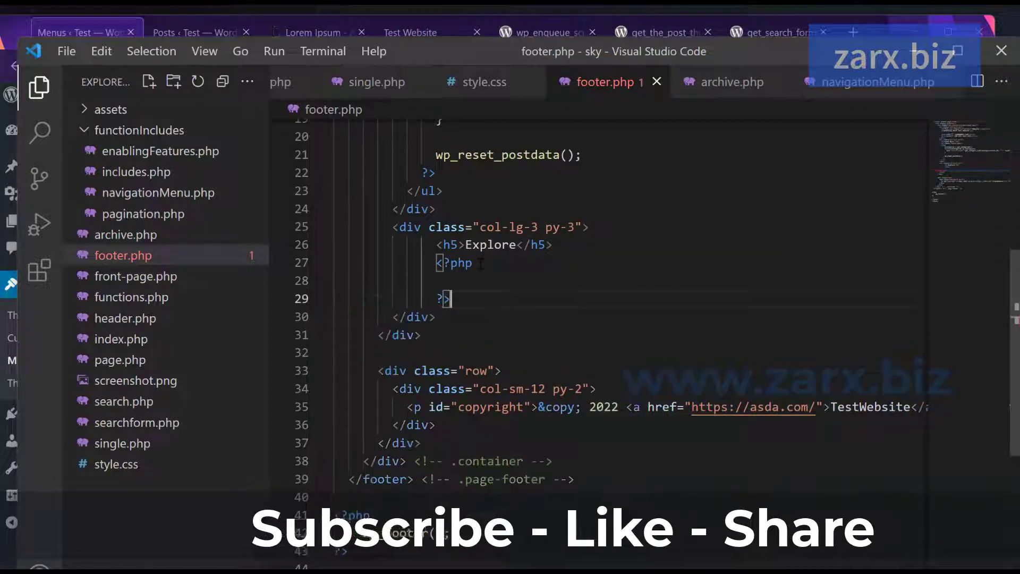
key(Home)
key(Return)
key(Up)
key(Tab)
key(Tab)
key(Tab)
key(Tab)
key(Tab)
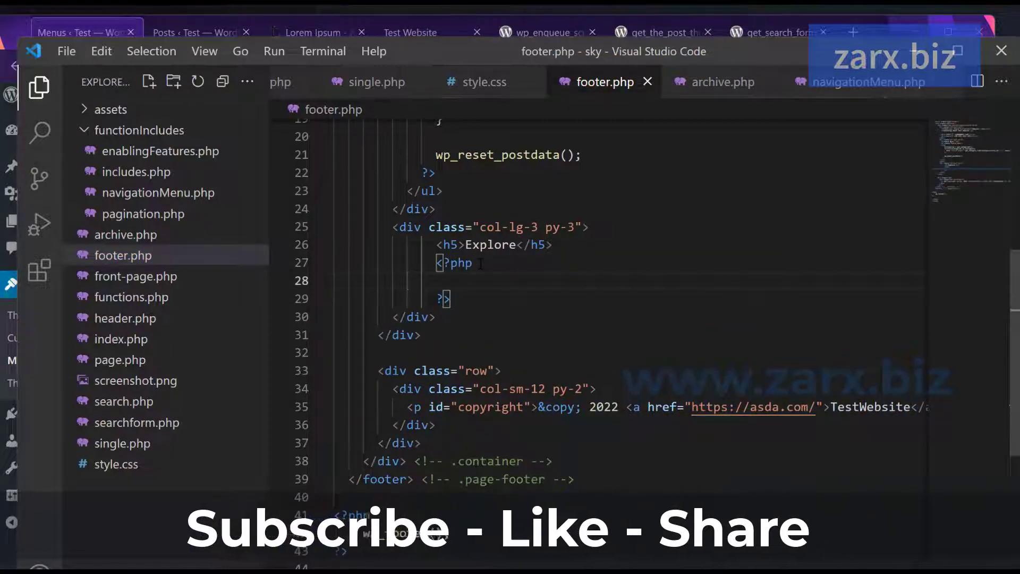
key(Tab)
key(Tab)
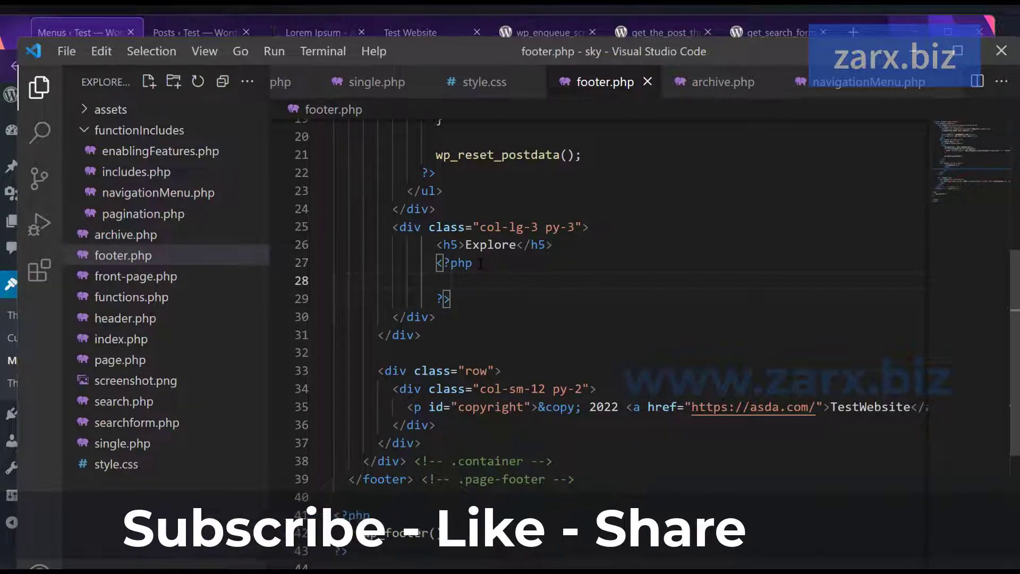
Step: Call wp_nav_menu($args); inside the PHP block under the Explore heading
text(wp_na)
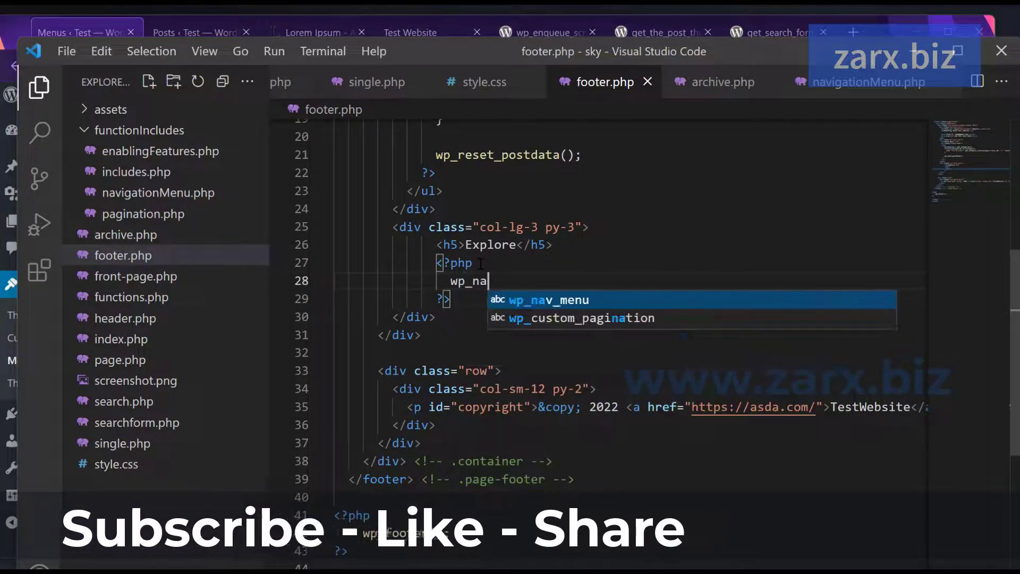
text(v_menu)
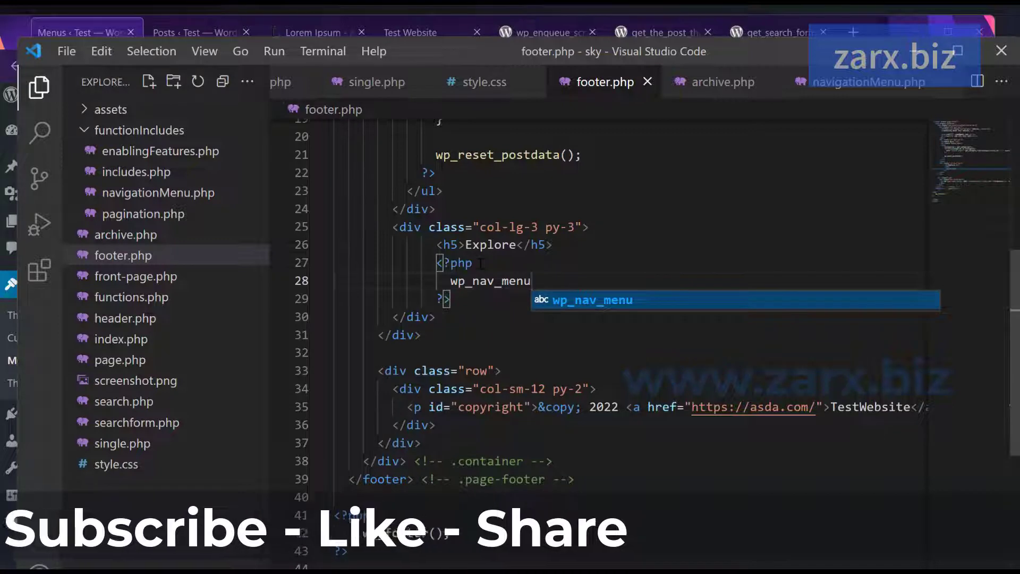
text(($args)
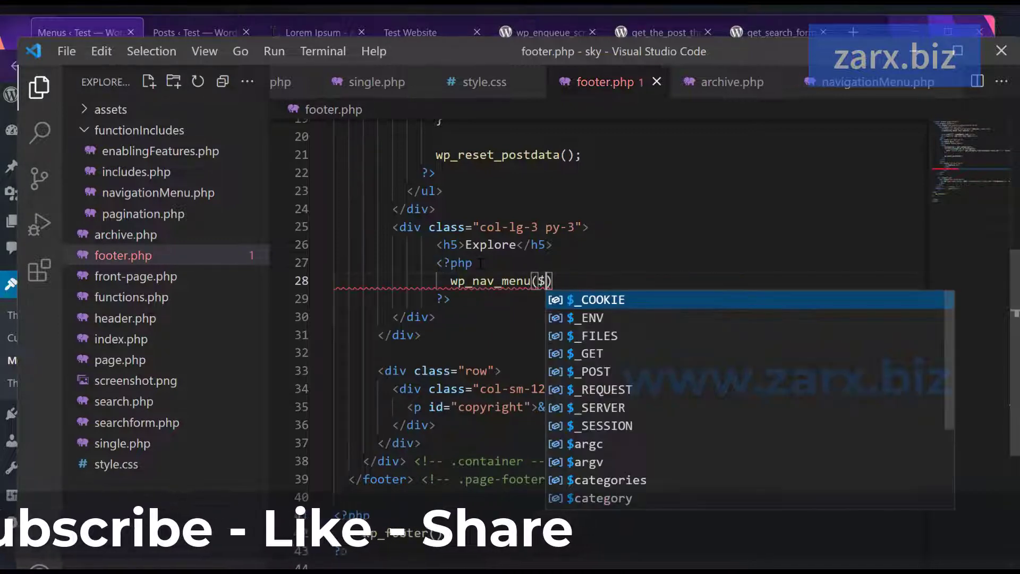
text();)
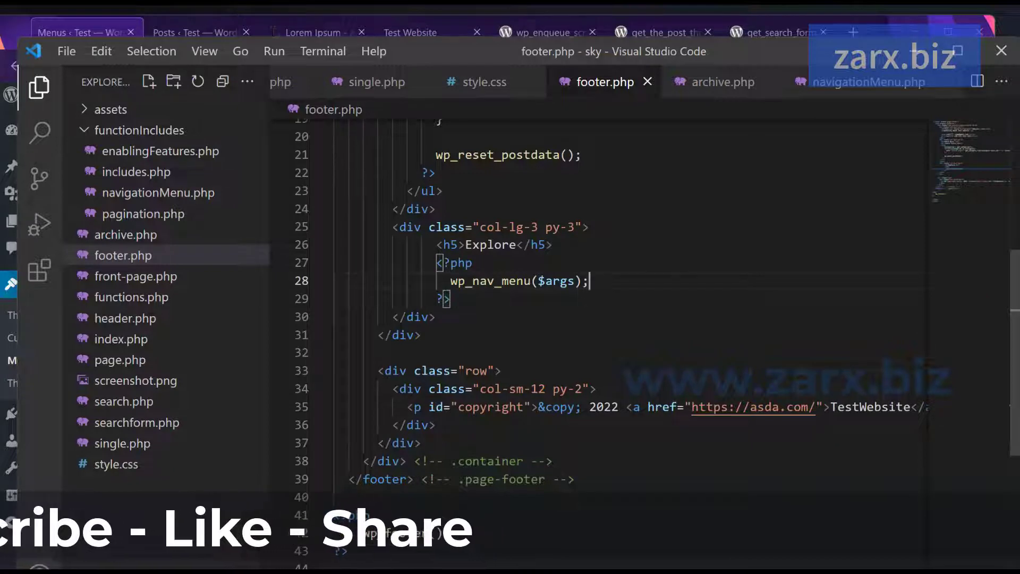
Step: Define $args as an empty multi-line array above the wp_nav_menu call, closed with a semicolon
double_click(573, 280)
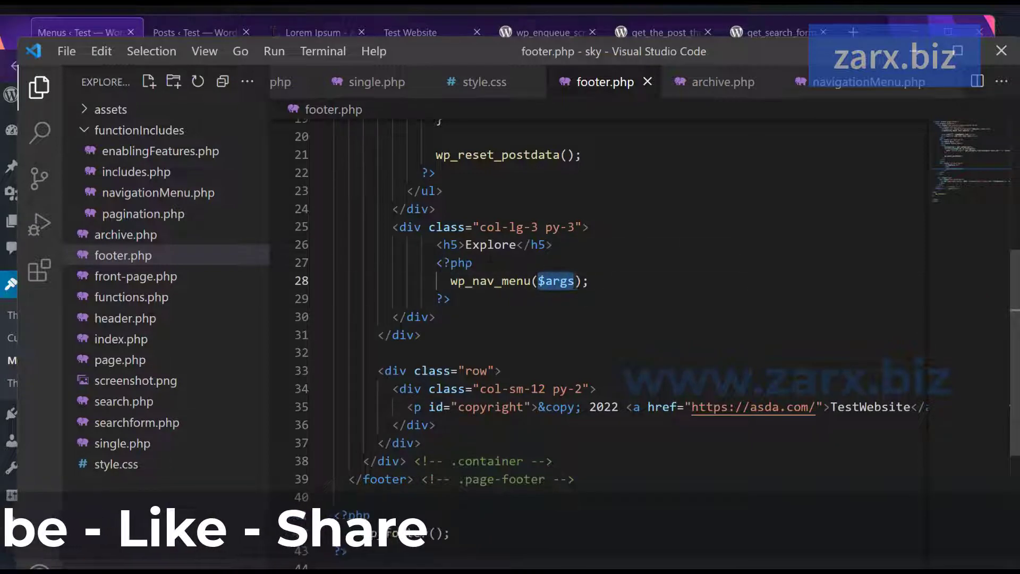
click(489, 263)
key(Return)
key(Return)
key(Up)
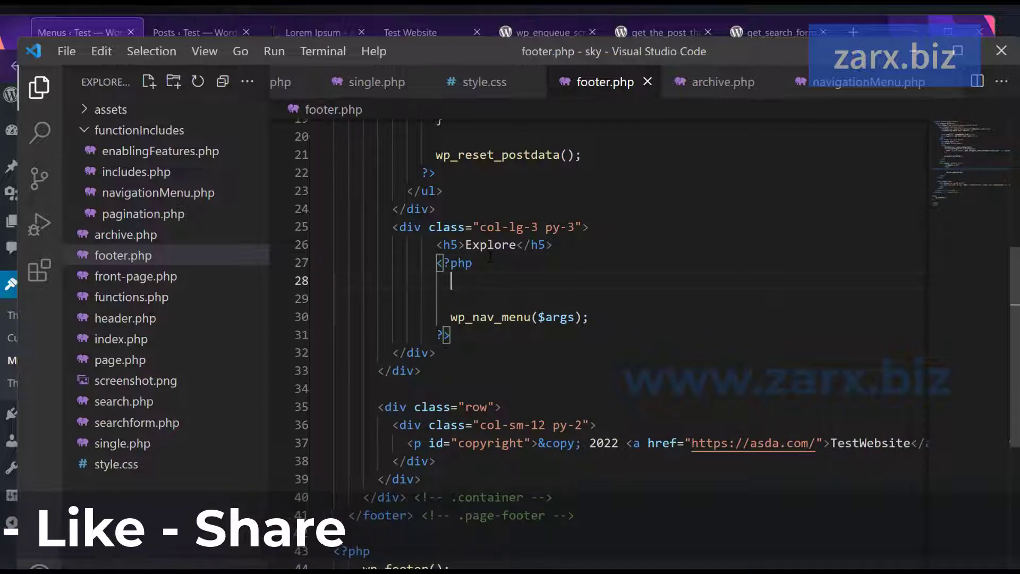
text($args = arr)
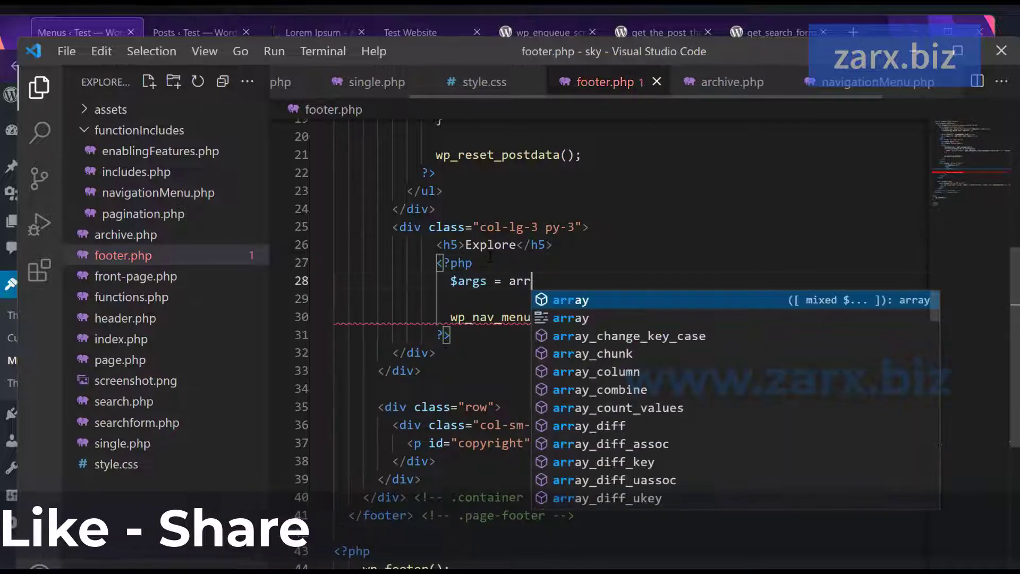
text(ay()
key(Return)
key(Down)
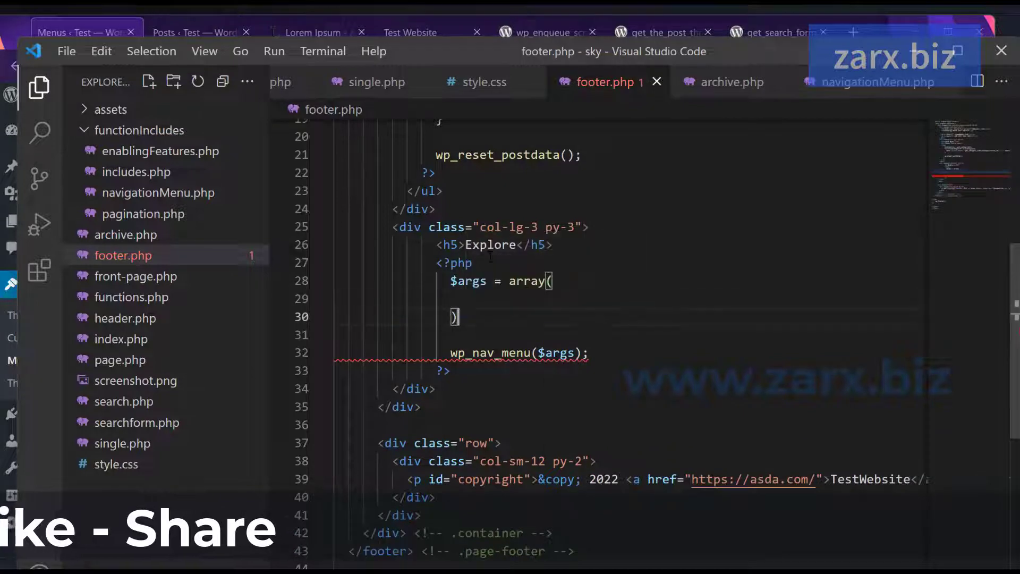
key(End)
text(;)
key(Up)
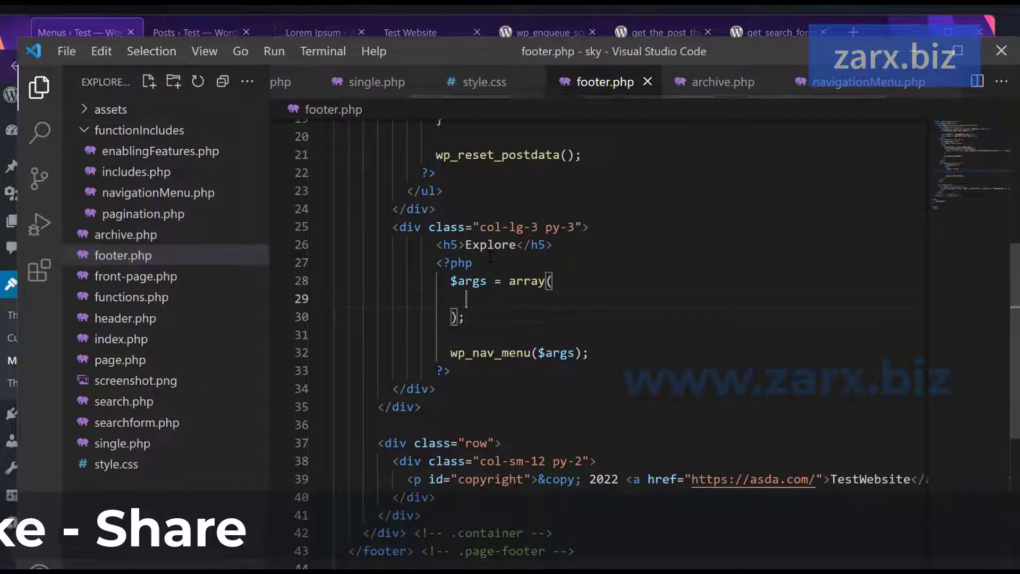
Step: Add the entry 'theme_location' => 'secondary' to the $args array, followed by a new line
text('theme)
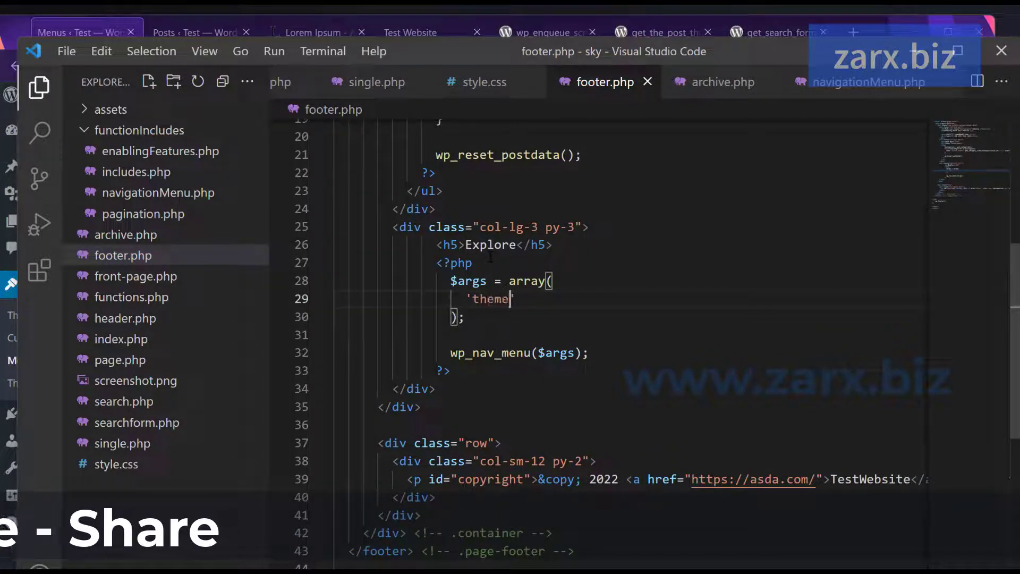
text(_location)
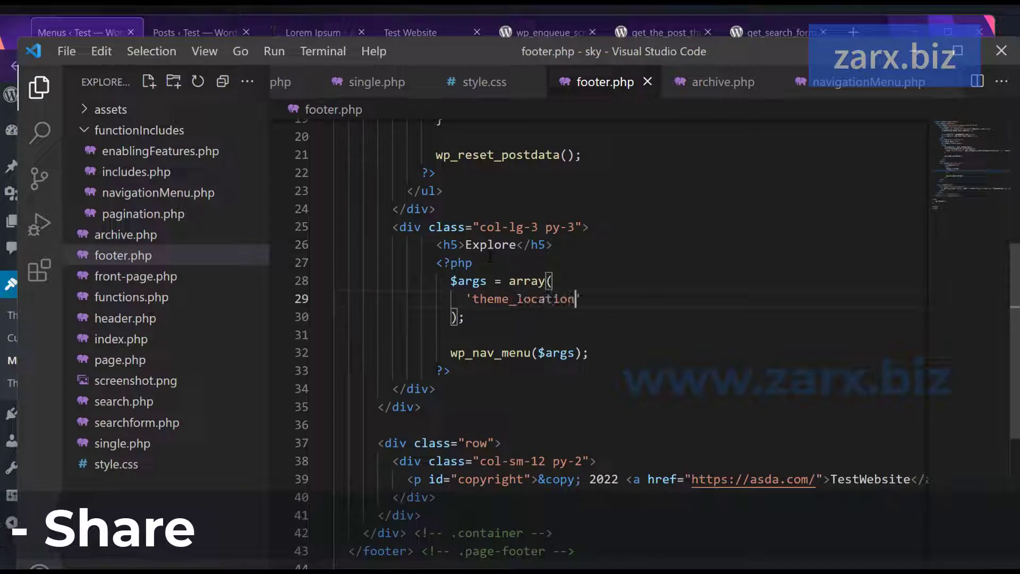
text('=> )
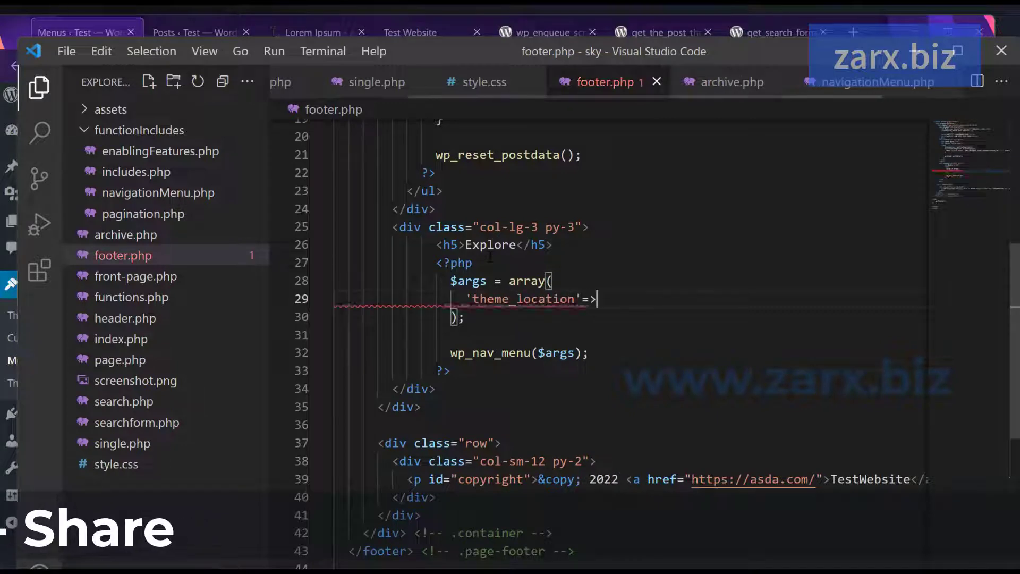
text('secondary)
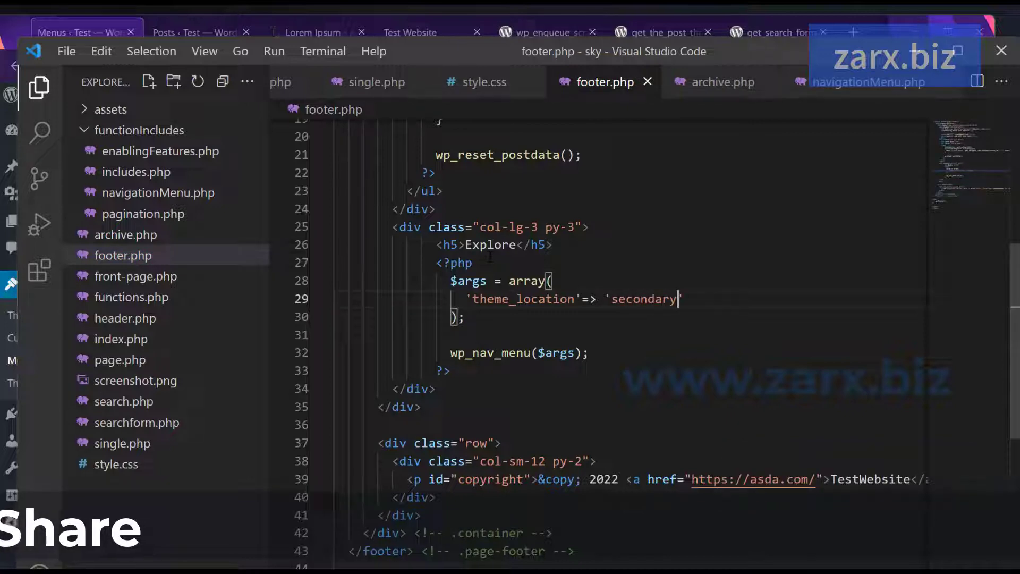
text(',)
key(Return)
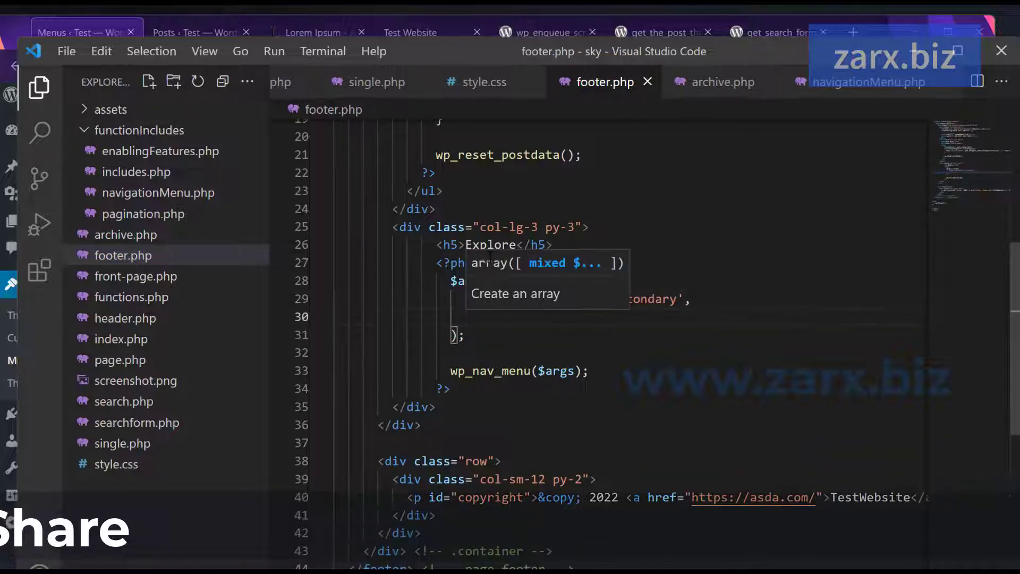
Step: Add the entry 'menu_class' => 'footer-menu' to the $args array with a trailing comment beginning '// will'
text('men)
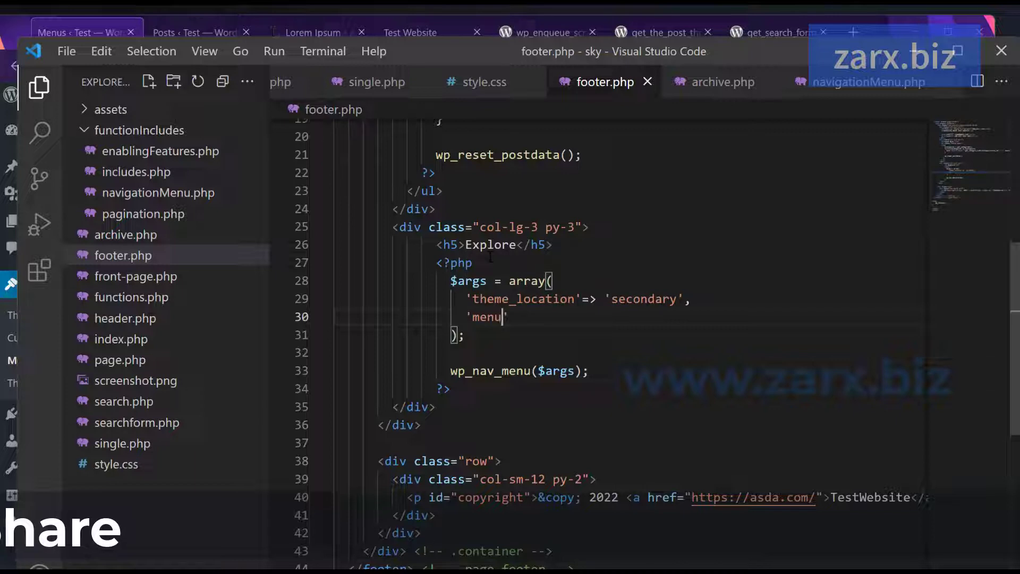
text(u_class')
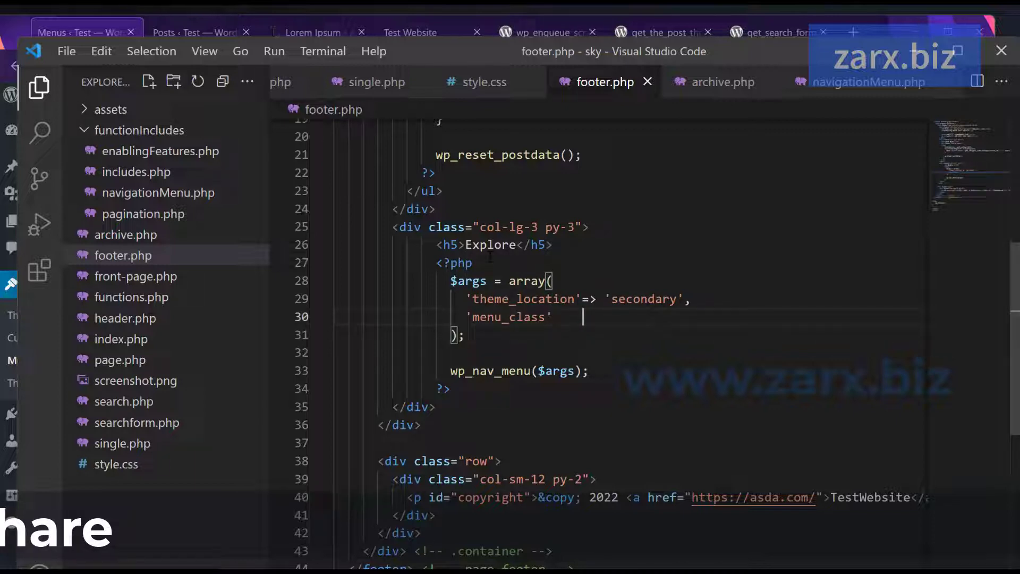
text(    => ')
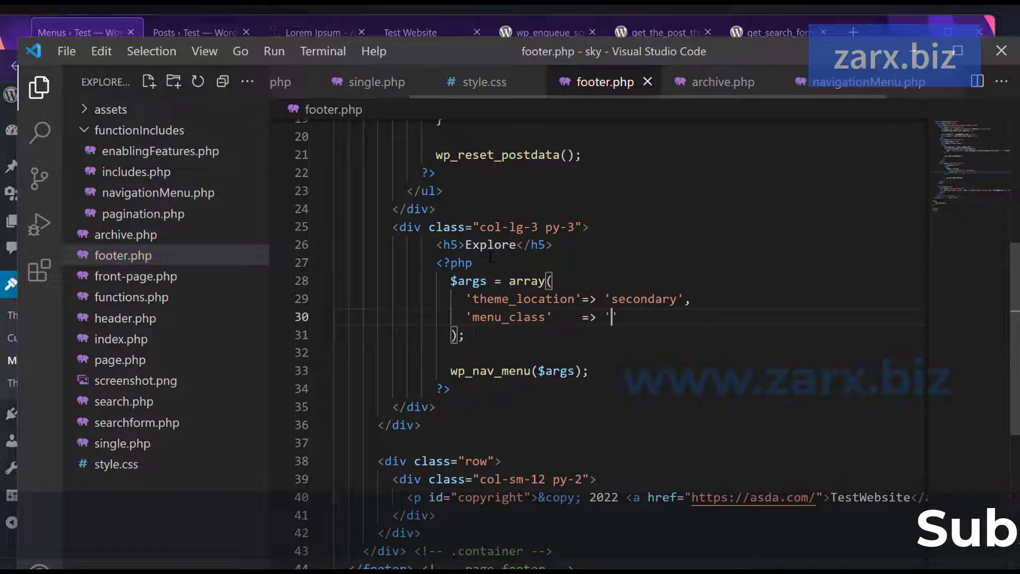
text(footer)
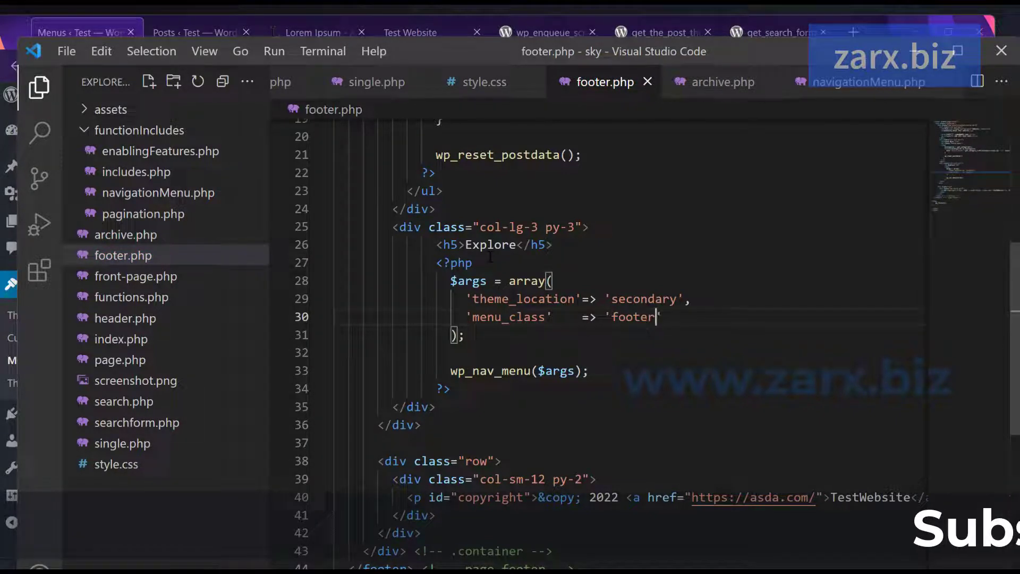
text(-menu)
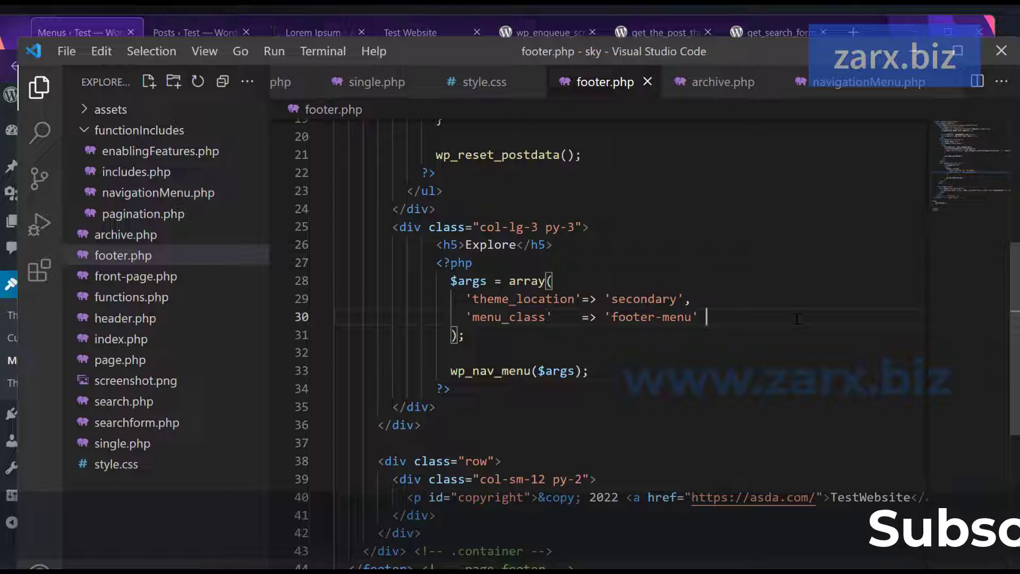
text(// will a)
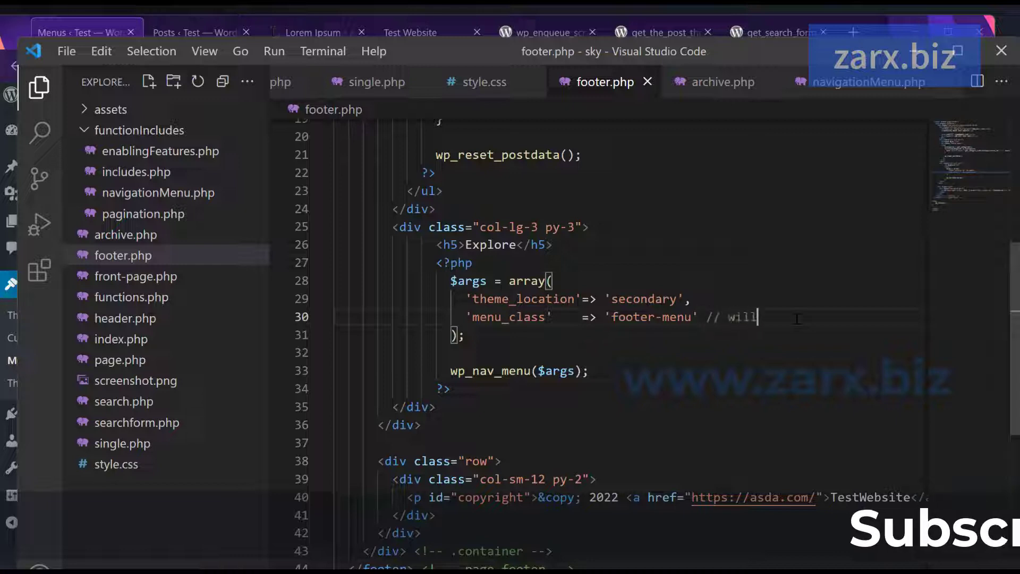